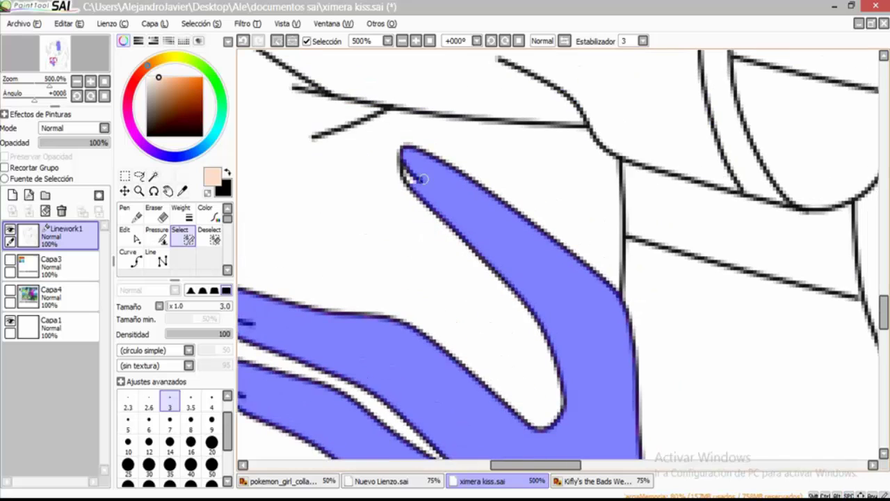
Add a new layer above Capa3 and bucket-fill the selected face and hand with light peach
scroll(410, 174, up, 10)
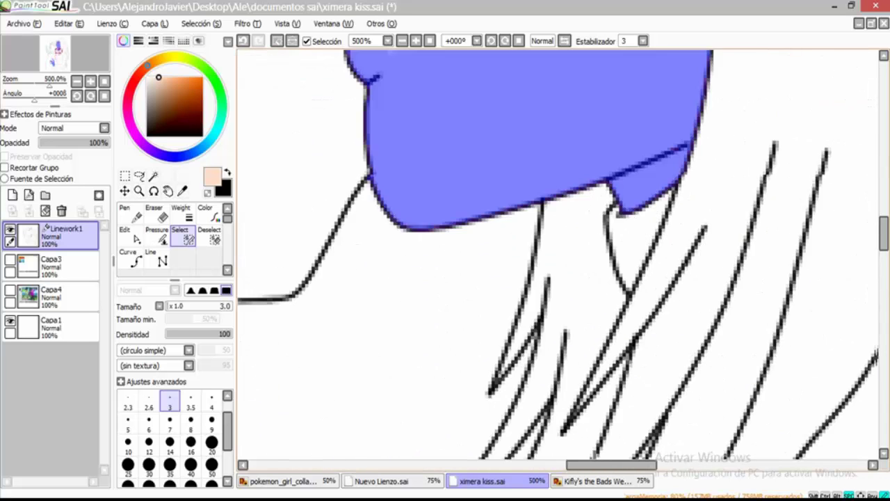
scroll(562, 292, up, 2)
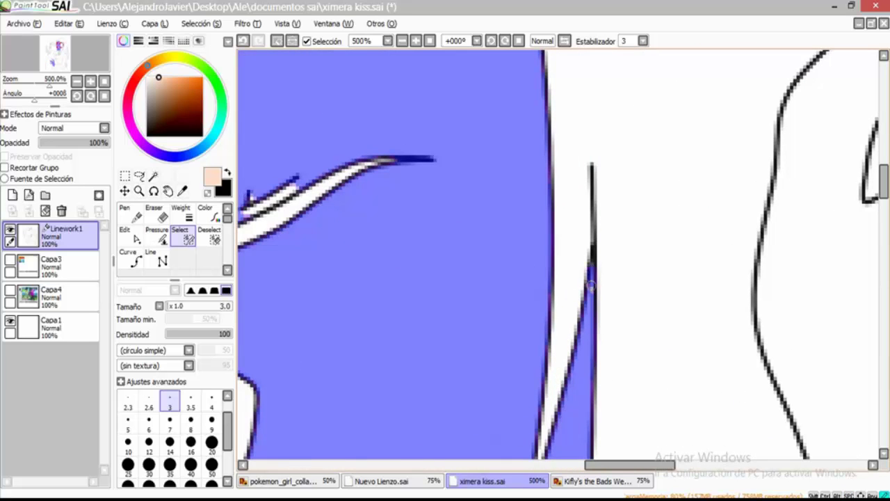
scroll(591, 285, up, 3)
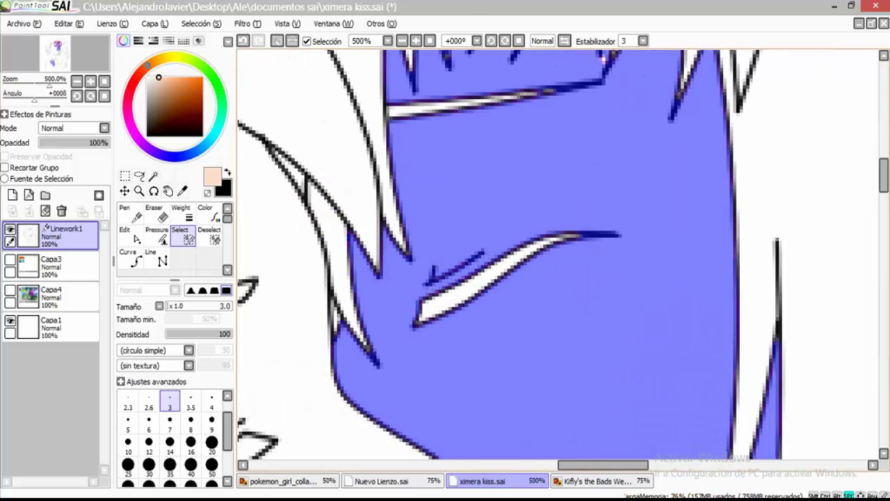
scroll(456, 242, down, 1)
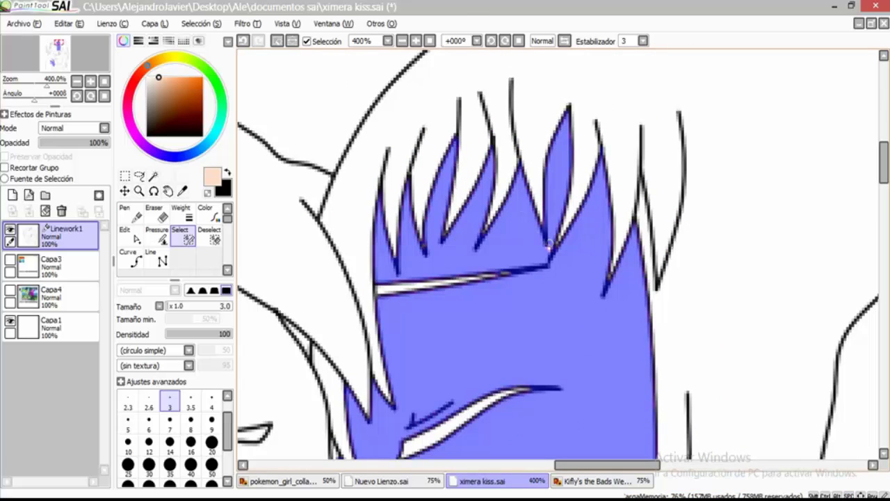
scroll(557, 258, down, 1)
click(12, 195)
click(208, 236)
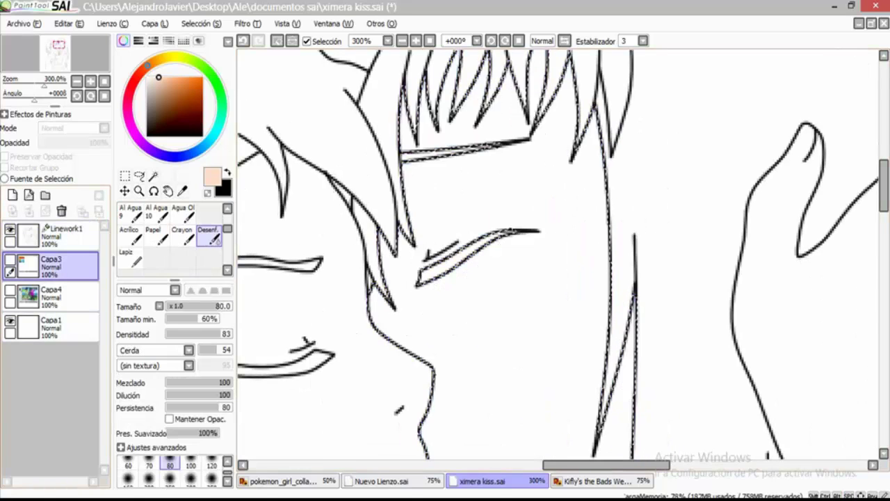
scroll(174, 236, up, 3)
click(130, 259)
click(501, 334)
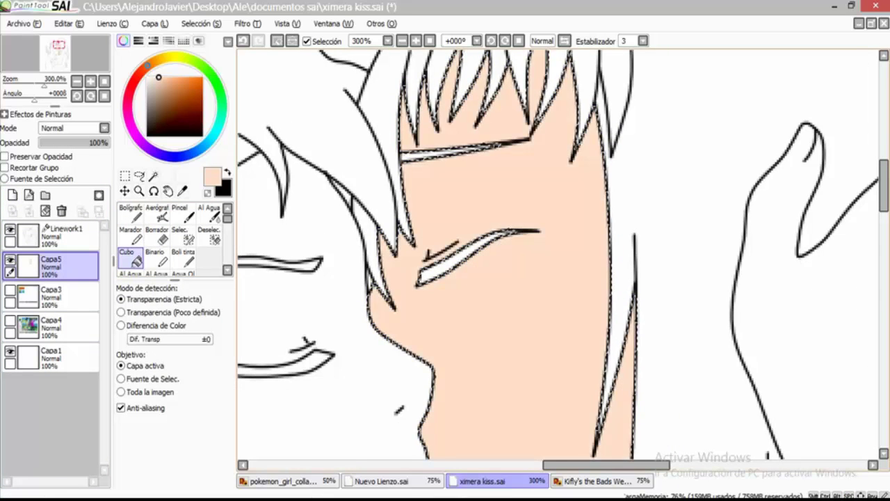
scroll(500, 334, down, 3)
click(407, 376)
Shade the edges of the fingers and wrist with the Airbrush in a darker beige, at size 20 and density 45
scroll(406, 327, up, 4)
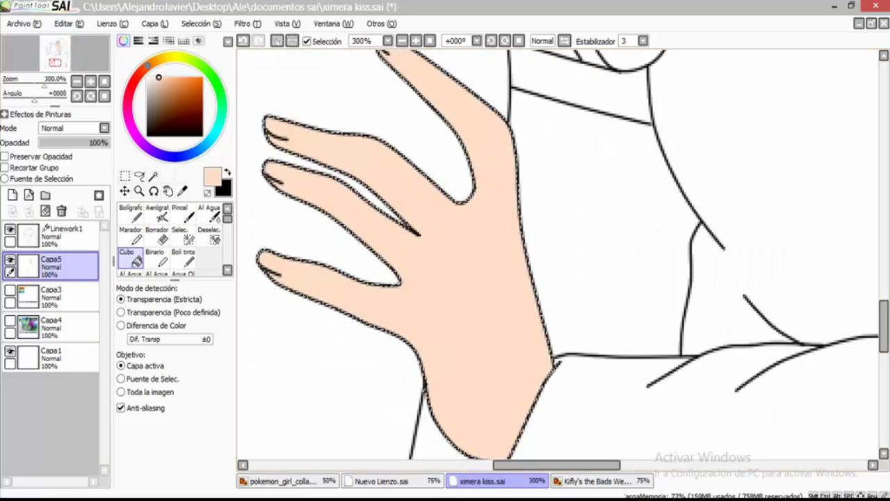
click(157, 212)
drag(327, 208, 333, 316)
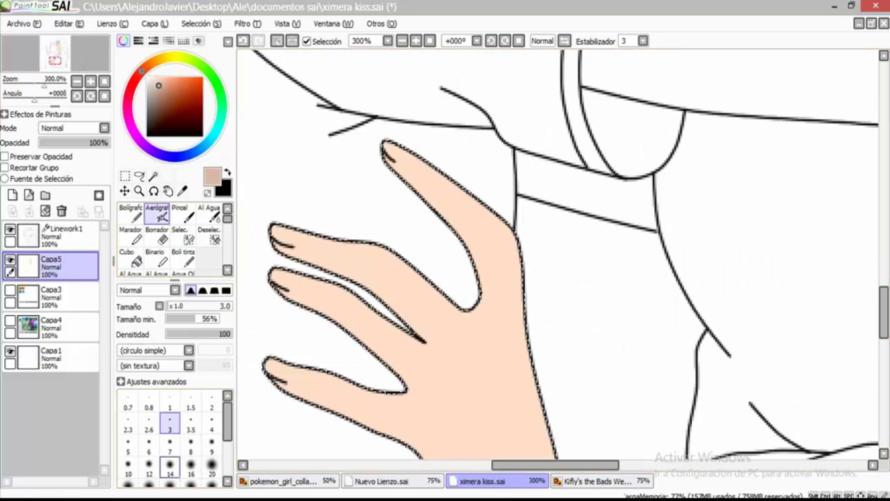
click(170, 465)
click(211, 464)
mouse_move(378, 149)
mouse_down()
mouse_move(464, 247)
mouse_move(479, 306)
mouse_move(426, 196)
mouse_up()
click(195, 334)
key(ctrl+z)
mouse_move(470, 237)
mouse_down()
mouse_move(515, 180)
mouse_move(418, 188)
mouse_up()
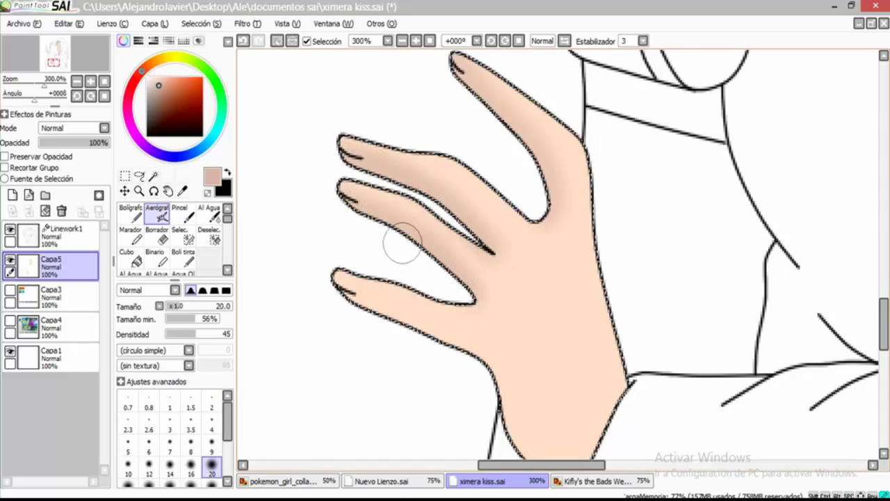
scroll(402, 243, down, 3)
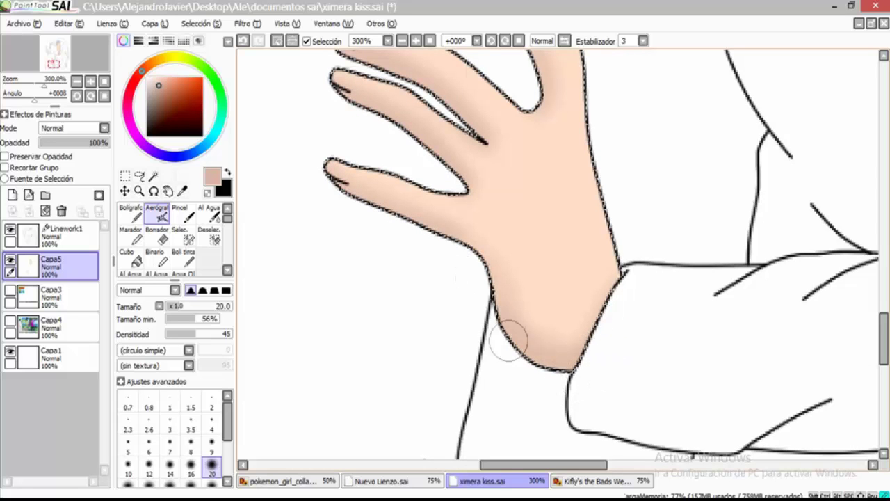
Airbrush soft beige shadows along the hair side of the face, the jaw and beneath the fringe at size 35
scroll(373, 213, down, 3)
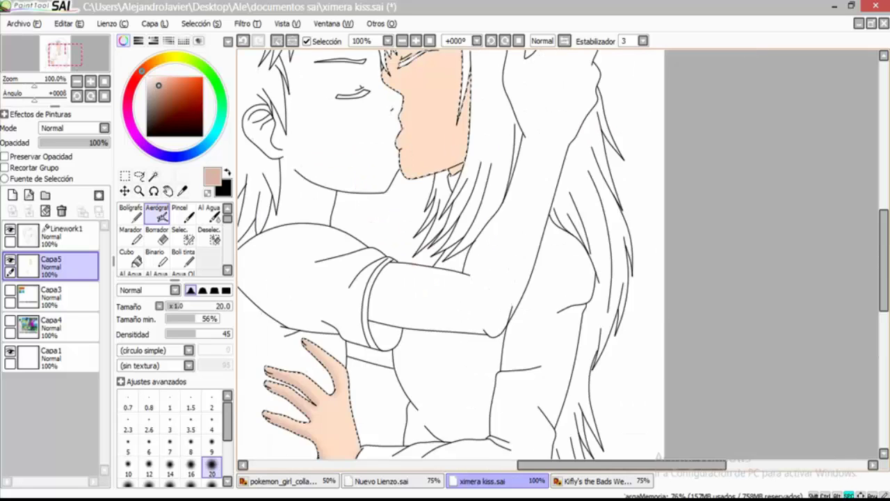
drag(374, 213, 473, 308)
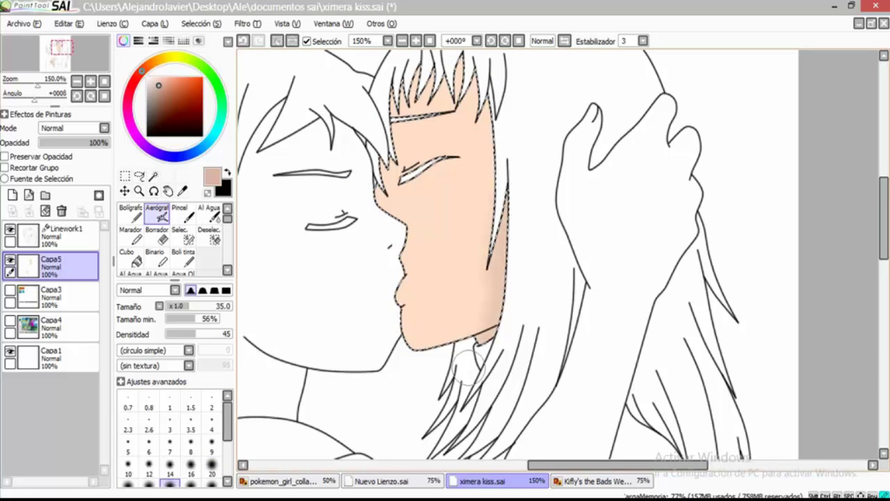
drag(485, 142, 520, 202)
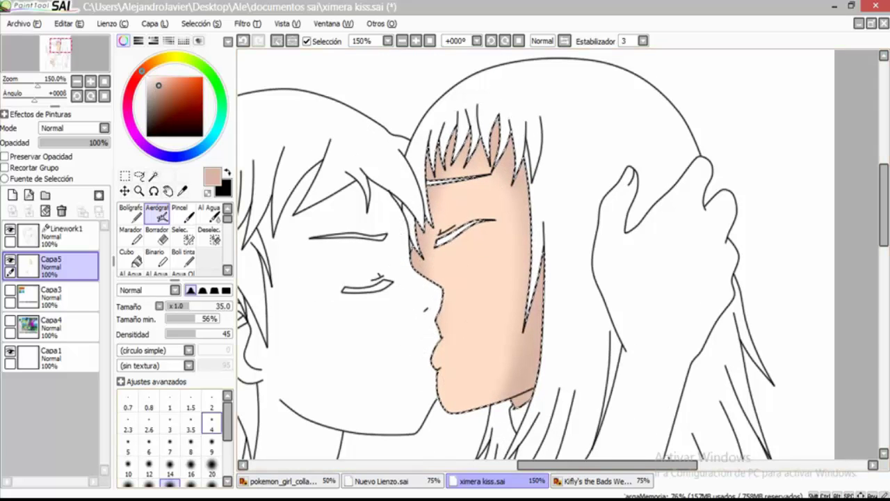
Reduce the airbrush size to 14 and shade the small contours around the lips and profile of the face
click(170, 474)
scroll(445, 233, up, 4)
scroll(421, 207, down, 2)
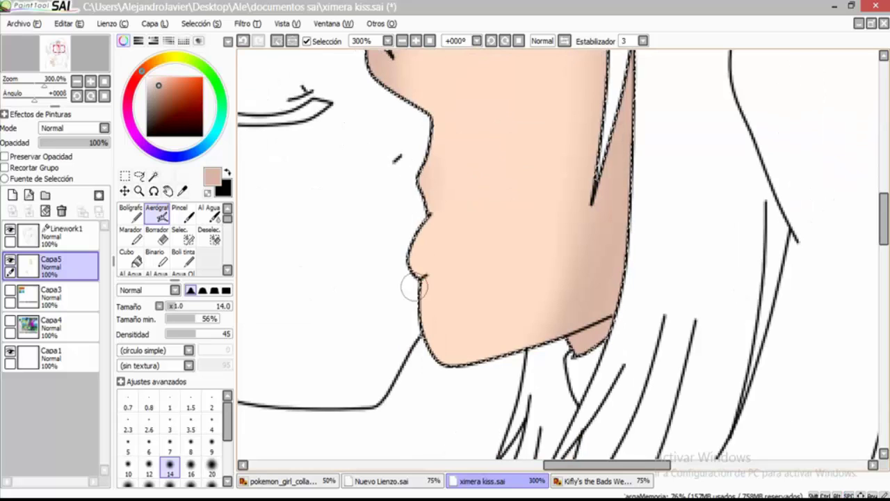
scroll(426, 283, down, 3)
drag(426, 283, 453, 212)
Deepen the shadows along the finger undersides and wrist with a darker reddish brown at airbrush size 14
scroll(456, 207, up, 4)
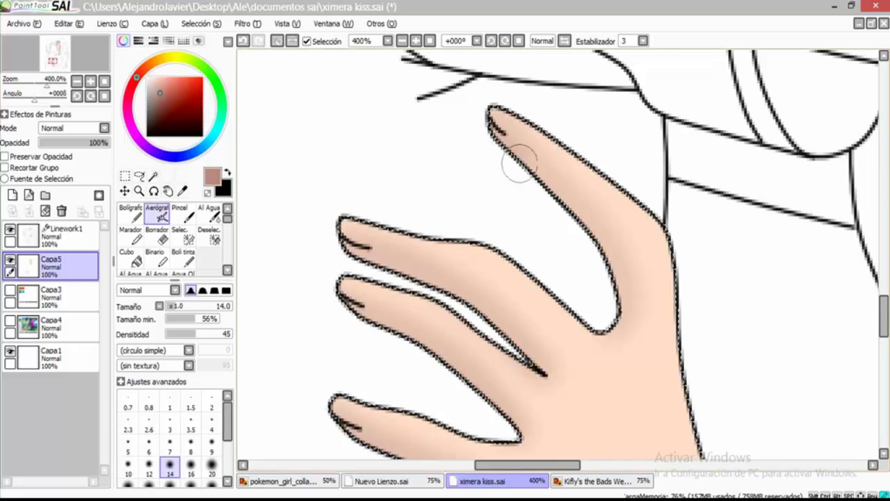
mouse_move(612, 310)
mouse_down()
mouse_move(616, 234)
mouse_move(534, 174)
mouse_up()
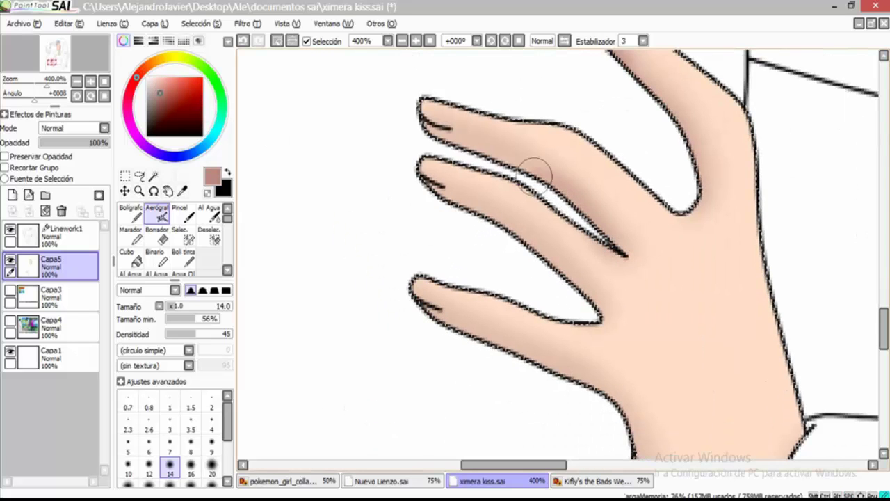
scroll(390, 109, down, 1)
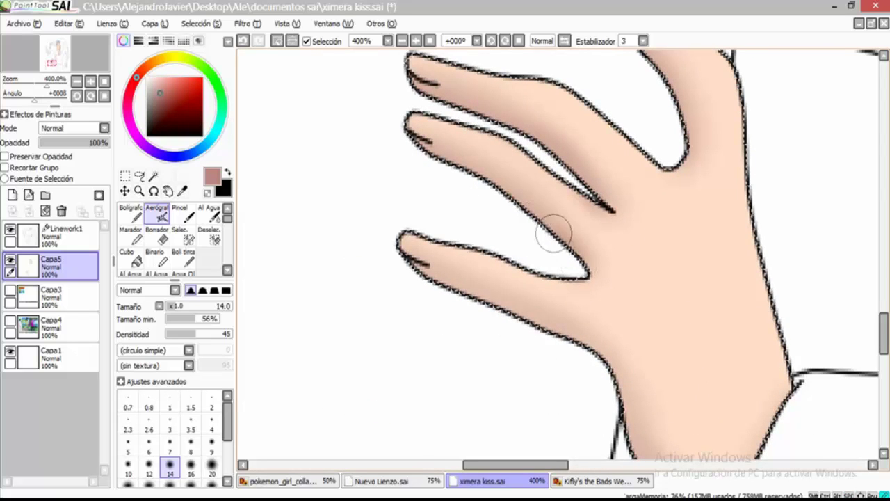
scroll(413, 159, down, 3)
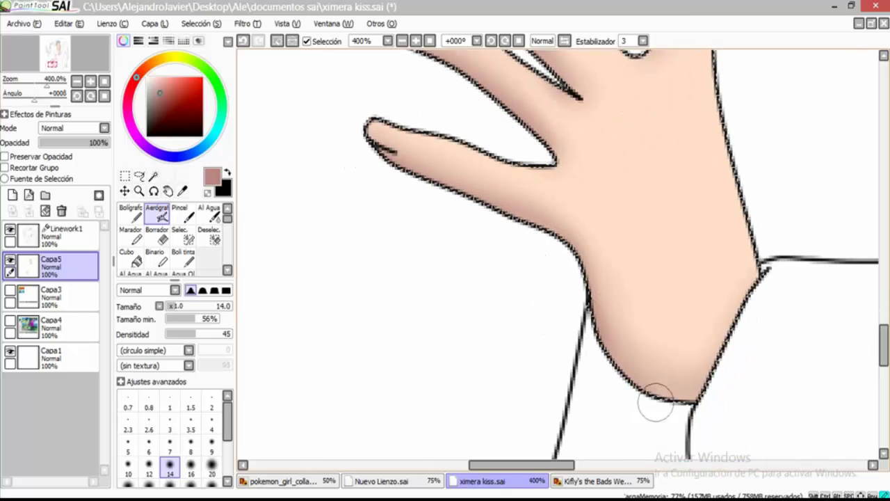
Darken the small patch of neck below the jaw with the reddish-brown airbrush at size 14
key(minus)
key(minus)
mouse_move(626, 292)
mouse_down()
mouse_move(509, 225)
mouse_move(394, 300)
mouse_up()
key(plus)
key(plus)
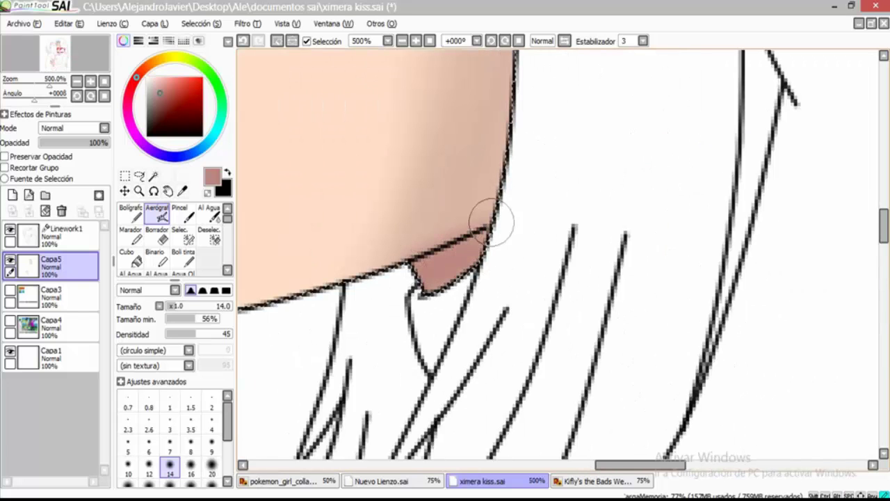
Enlarge the airbrush to size 35 and deepen the reddish-brown shadow along the face's edge beside the hair
key(minus)
key(minus)
key(minus)
key(bracketright)
key(bracketright)
key(bracketright)
key(bracketright)
key(bracketright)
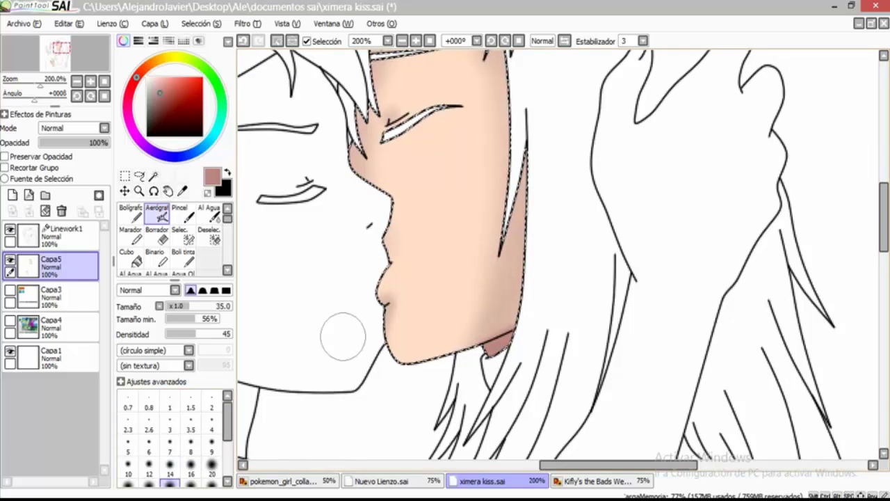
drag(532, 146, 497, 278)
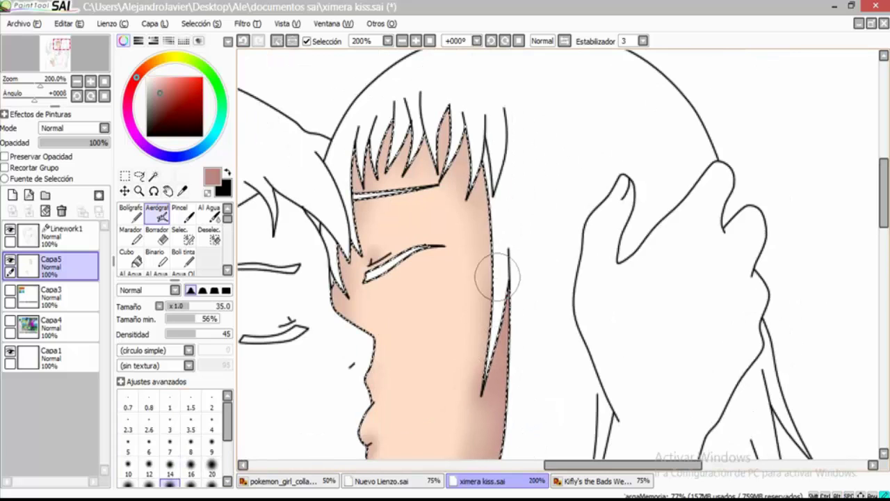
Reduce the airbrush to size 14 and shade the skin between the fringe strands across the forehead in reddish brown
key(bracketleft)
key(bracketleft)
key(bracketleft)
key(plus)
key(plus)
key(bracketleft)
key(bracketleft)
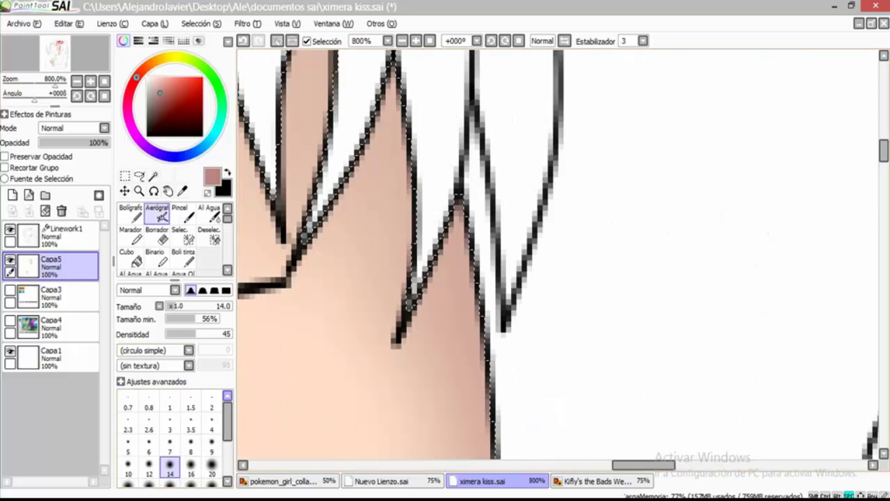
key(plus)
drag(385, 211, 462, 294)
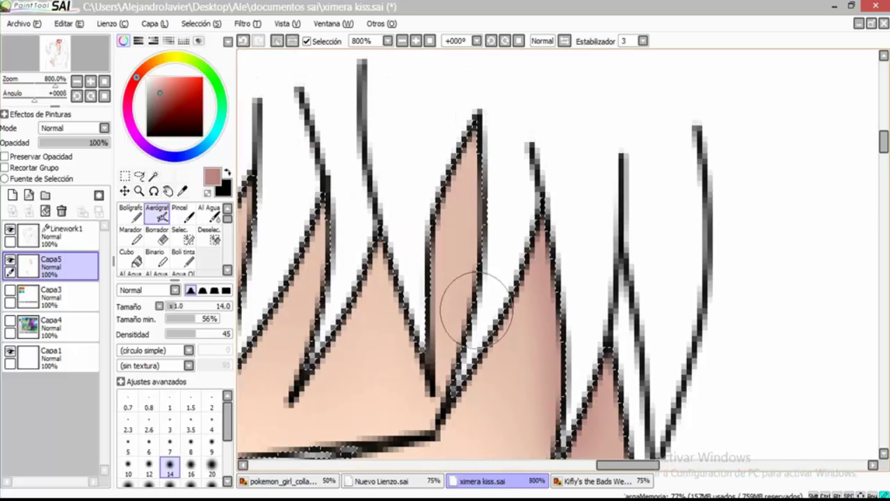
drag(419, 259, 427, 118)
drag(313, 199, 379, 292)
drag(278, 209, 417, 98)
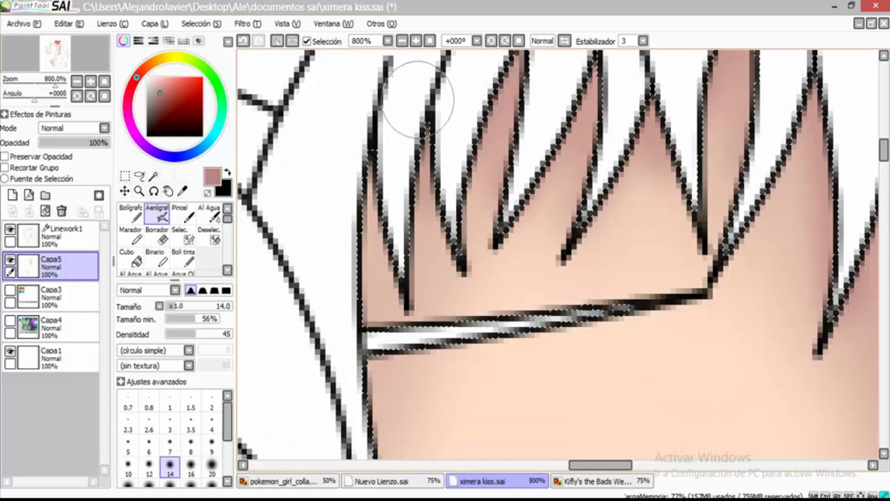
drag(367, 318, 401, 114)
Airbrush reddish-brown shadows around the other character's hair tips overlapping the face near the closed eye
drag(421, 345, 417, 159)
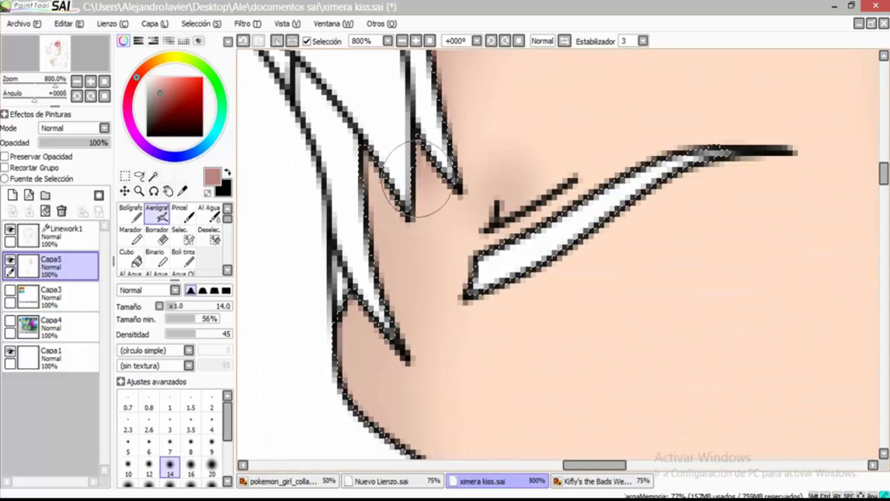
scroll(362, 142, down, 6)
scroll(389, 244, up, 4)
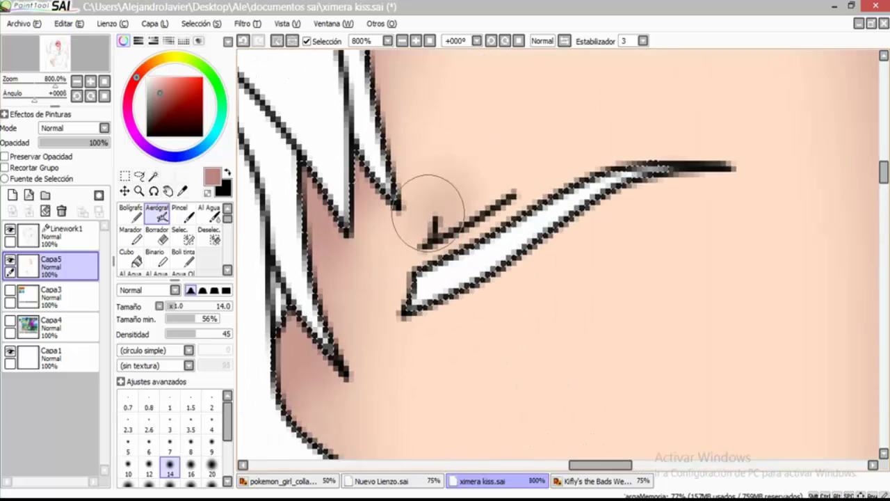
Deepen the reddish-brown shading at the corner of the lips and below the lower lip
scroll(434, 204, down, 2)
drag(423, 433, 439, 240)
drag(440, 292, 412, 237)
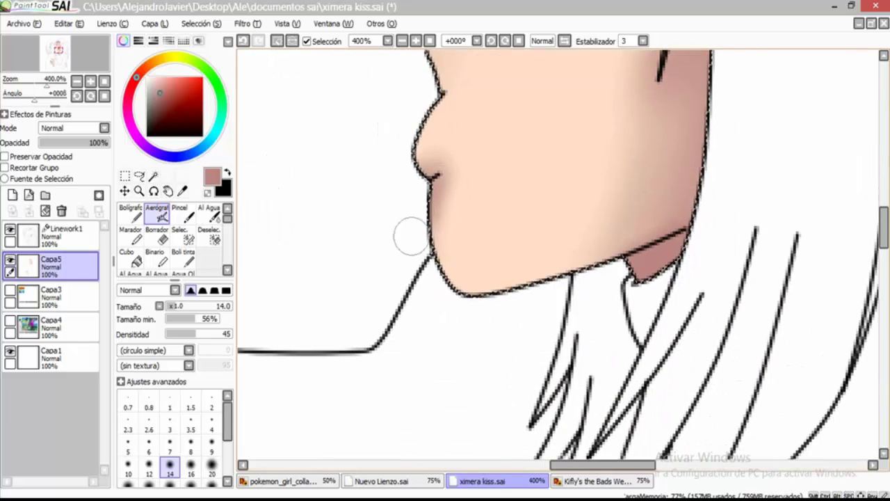
scroll(431, 263, down, 1)
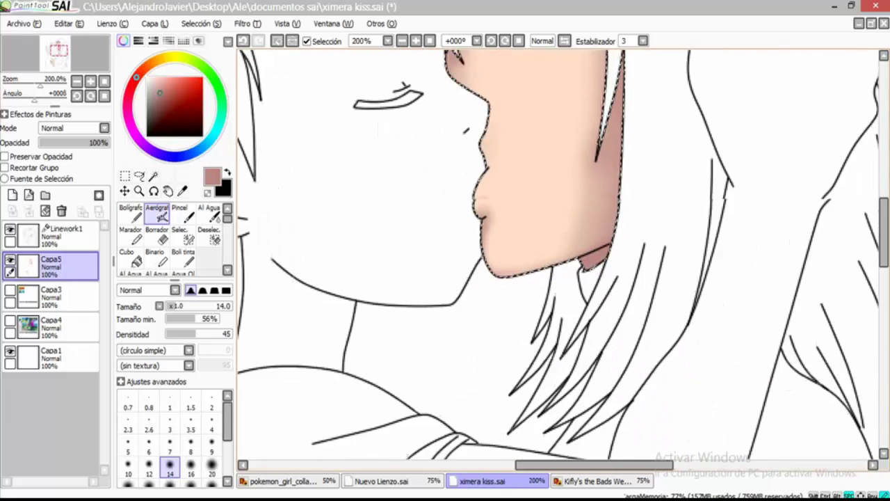
Switch to a very pale skin colour and airbrush a broad highlight over the face at size 50
drag(487, 84, 523, 248)
alt+click(522, 248)
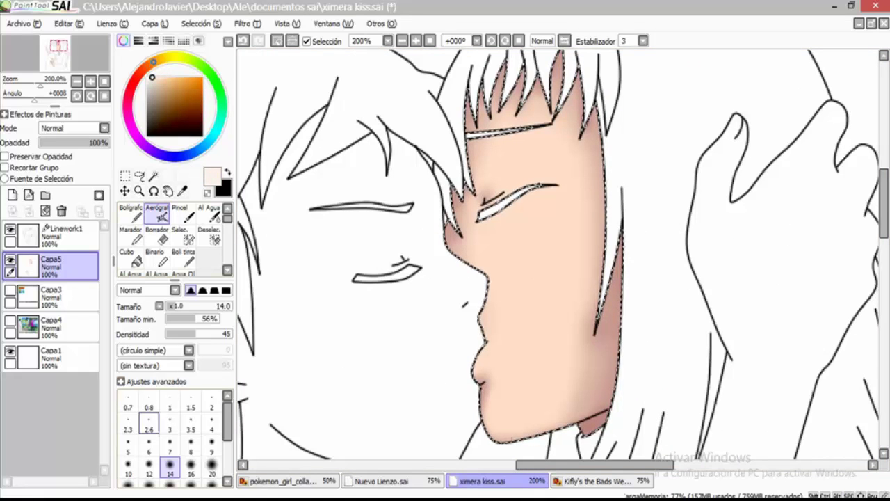
click(170, 485)
key(bracketright)
key(bracketright)
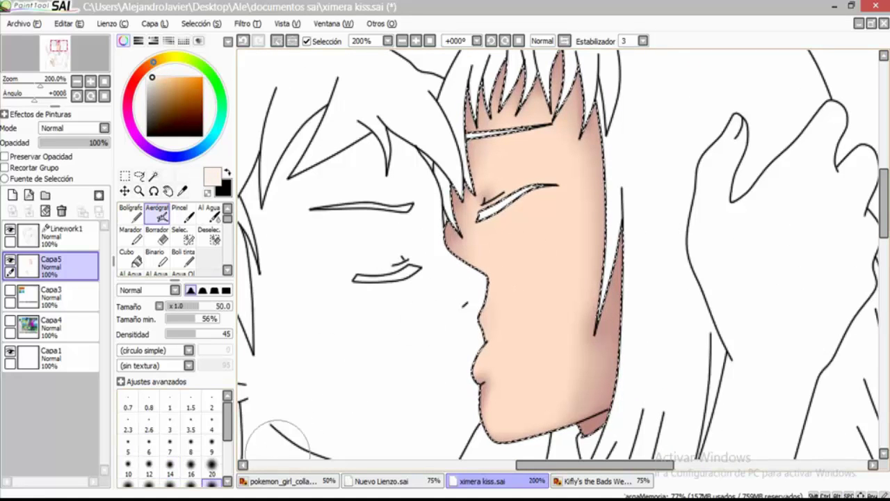
scroll(483, 306, down, 5)
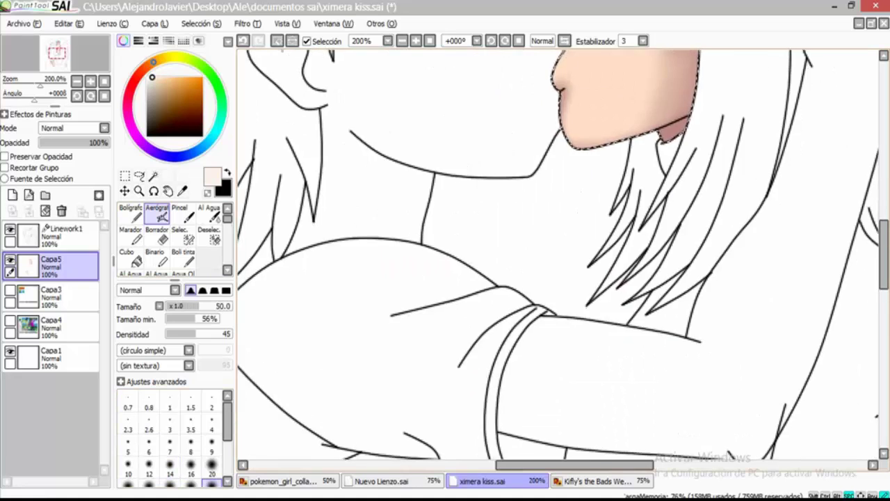
Reduce the airbrush to size 7 and touch up small face highlights in a pale cream tone
scroll(487, 278, up, 5)
key(bracketleft)
key(bracketleft)
key(bracketleft)
key(bracketleft)
key(bracketleft)
key(bracketleft)
key(bracketleft)
key(bracketleft)
key(bracketleft)
key(bracketleft)
key(bracketleft)
key(bracketleft)
Enlarge the airbrush to size 35 and lighten the back of the hand with pale cream
scroll(479, 270, down, 5)
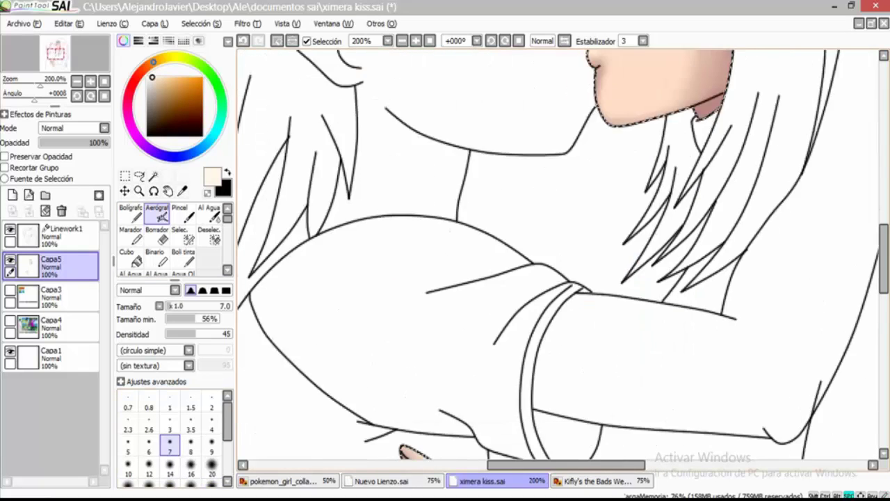
key(bracketright)
key(bracketright)
key(bracketright)
key(bracketright)
key(bracketright)
key(bracketright)
key(bracketright)
key(bracketright)
key(bracketright)
key(bracketright)
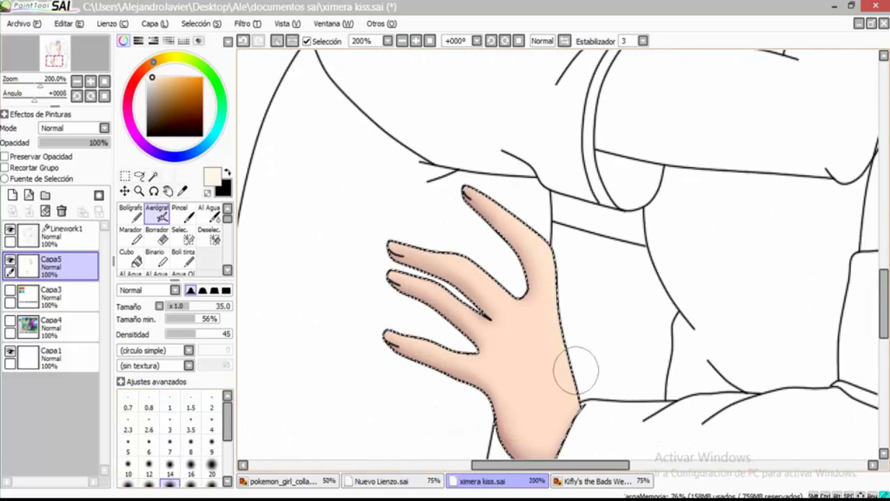
Reduce the airbrush to size 20 and lighten the fingers of the hand with pale cream
key(bracketleft)
key(bracketleft)
key(bracketleft)
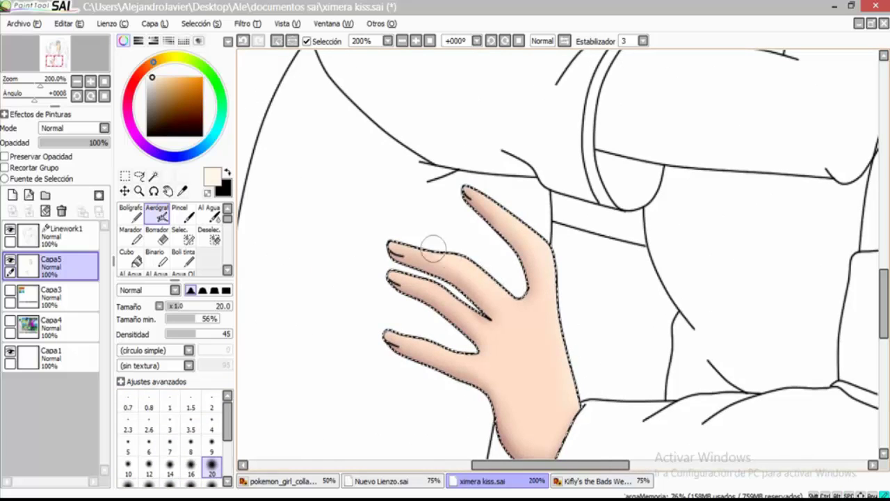
drag(485, 278, 473, 317)
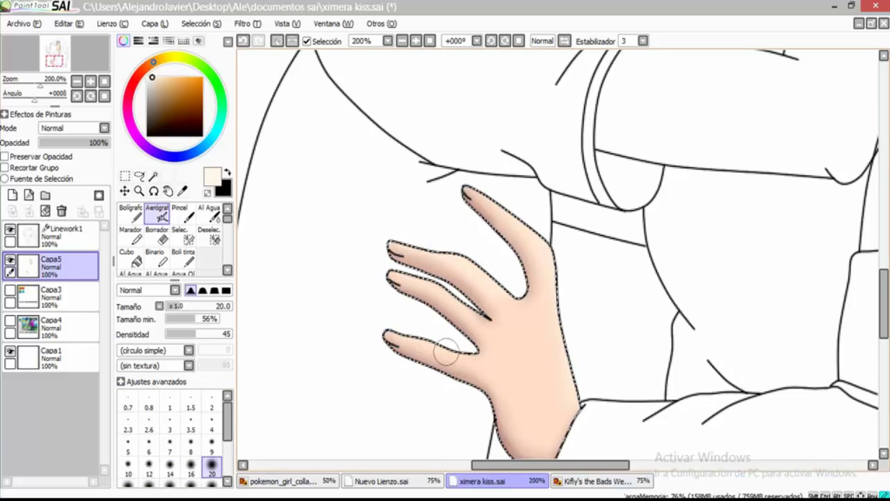
Switch to bright red and airbrush a diagonal blush across the girl's cheek below the closed eye at size 50
scroll(394, 278, up, 10)
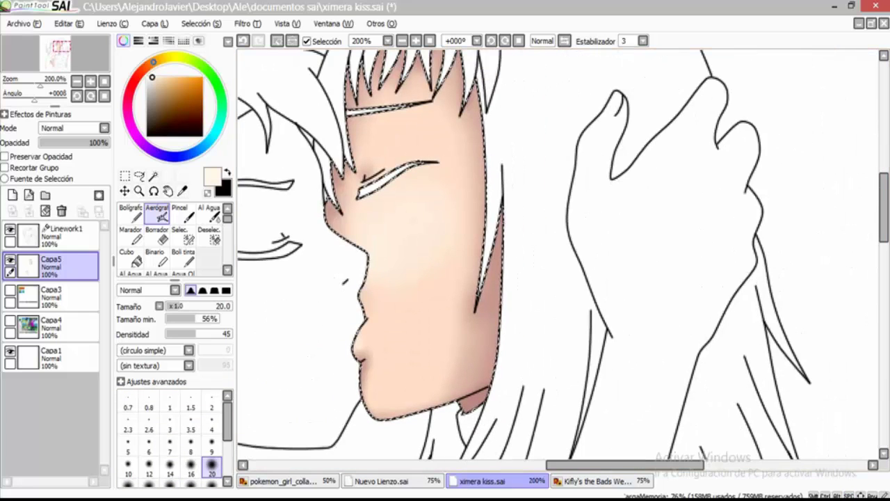
key(bracketright)
key(bracketright)
key(bracketright)
key(bracketright)
key(bracketright)
key(bracketright)
key(bracketright)
key(bracketright)
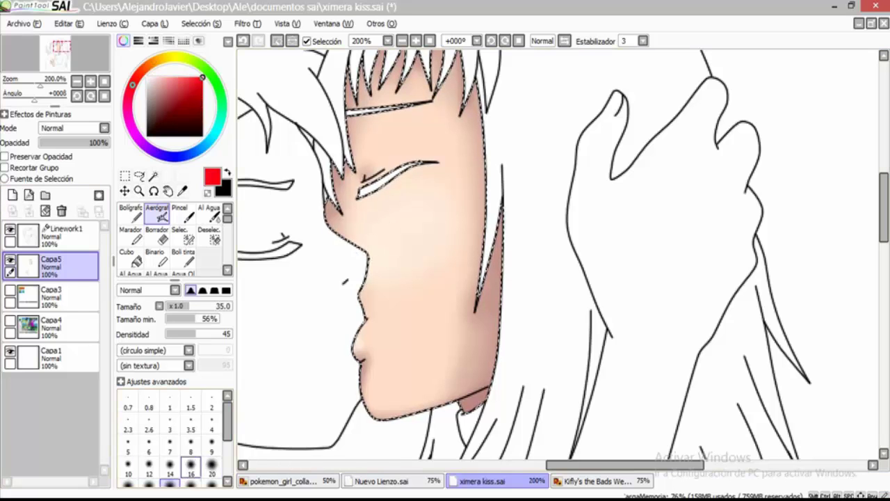
key(bracketleft)
key(bracketleft)
key(bracketleft)
mouse_move(427, 199)
mouse_down()
mouse_move(388, 223)
mouse_move(534, 290)
mouse_up()
Hatch the cheek blush with thin diagonal red airbrush lines at size 1 and density 21
scroll(534, 290, up, 3)
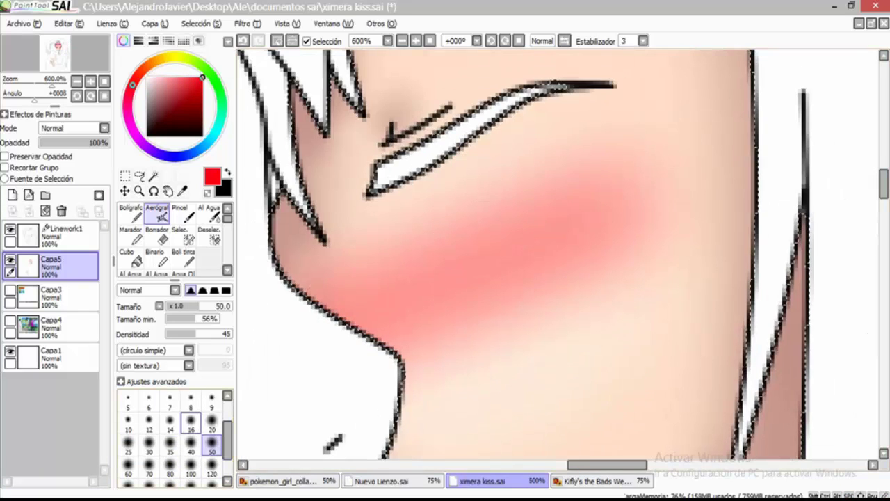
key(bracketleft)
key(bracketleft)
key(bracketleft)
key(bracketleft)
key(bracketleft)
key(bracketleft)
key(bracketleft)
key(bracketleft)
key(bracketleft)
key(bracketleft)
key(bracketleft)
key(bracketleft)
key(bracketleft)
key(bracketleft)
key(bracketleft)
key(bracketleft)
key(bracketleft)
key(bracketleft)
key(bracketleft)
key(bracketleft)
drag(369, 258, 340, 315)
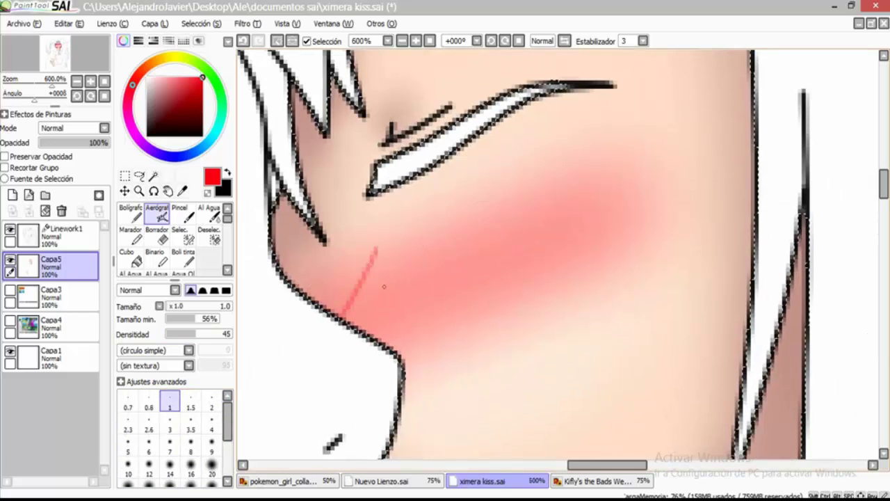
key(ctrl+z)
drag(378, 253, 352, 316)
drag(417, 233, 386, 324)
drag(473, 206, 417, 320)
drag(515, 195, 466, 299)
drag(543, 195, 515, 288)
mouse_move(573, 166)
mouse_down()
mouse_move(532, 265)
mouse_move(553, 254)
mouse_up()
drag(616, 161, 578, 254)
drag(647, 163, 604, 254)
drag(421, 266, 391, 327)
drag(369, 258, 340, 309)
scroll(612, 205, down, 5)
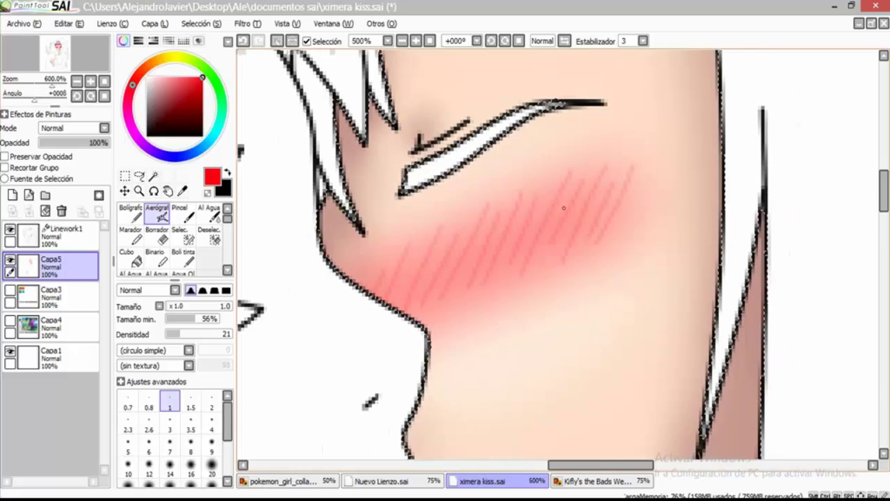
scroll(582, 209, up, 6)
scroll(529, 324, down, 6)
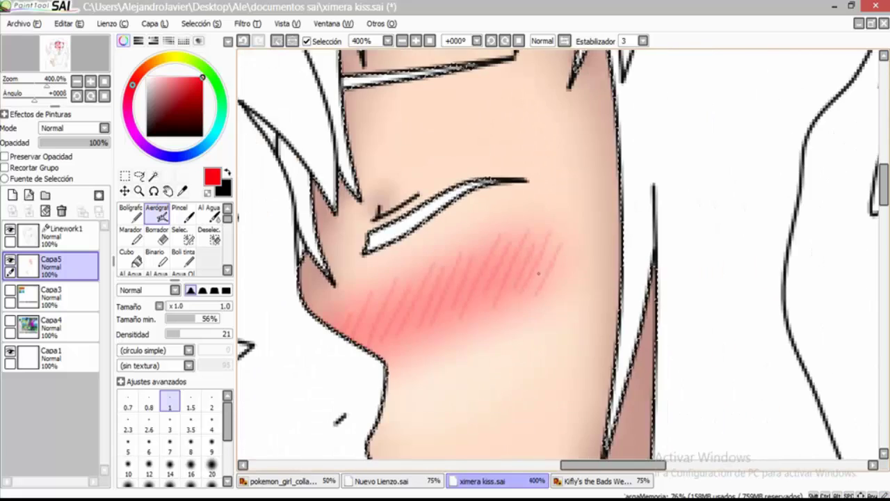
Clear the current skin selection and switch to the Magic Wand around the girl's face
click(202, 23)
click(202, 72)
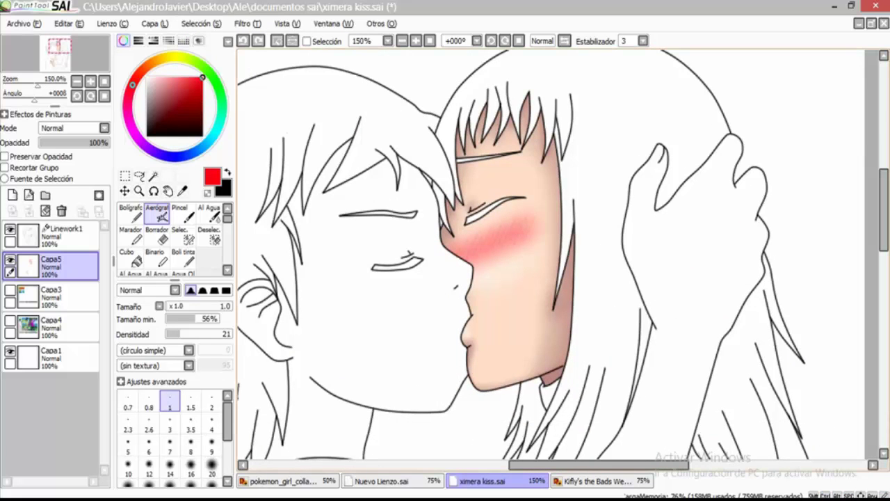
click(131, 235)
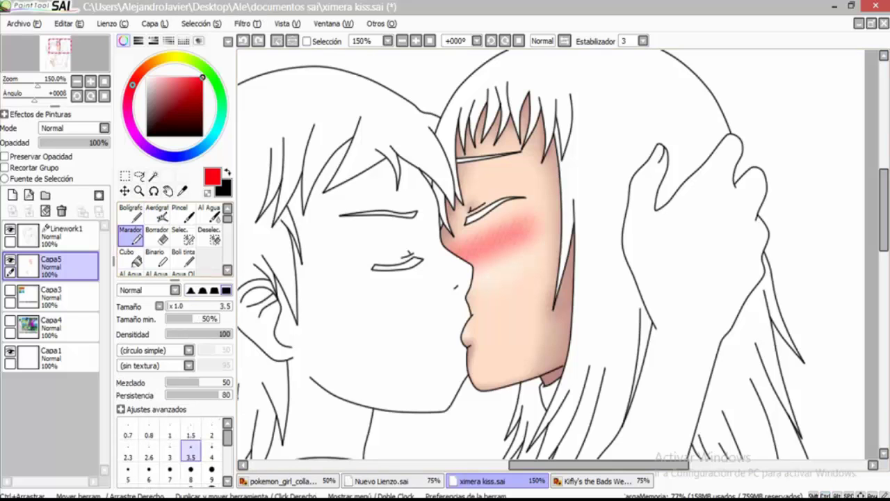
click(153, 176)
scroll(515, 258, up, 4)
scroll(515, 257, down, 6)
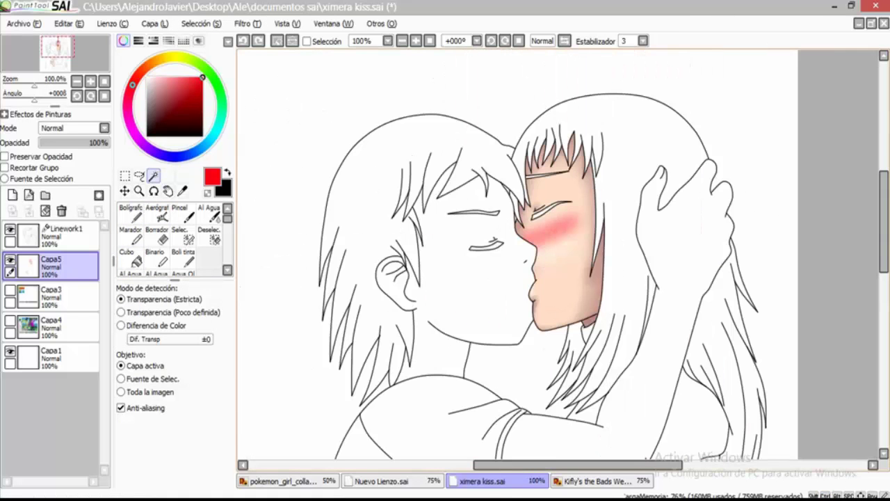
scroll(583, 233, up, 2)
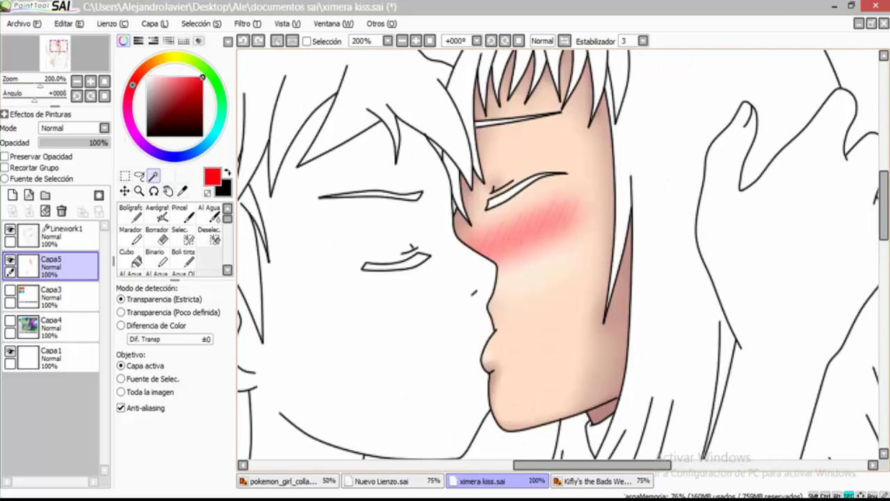
drag(556, 257, 479, 320)
Add a new layer above Capa3 and fill the girl's closed eyelash shape with black at airbrush density 100
click(50, 297)
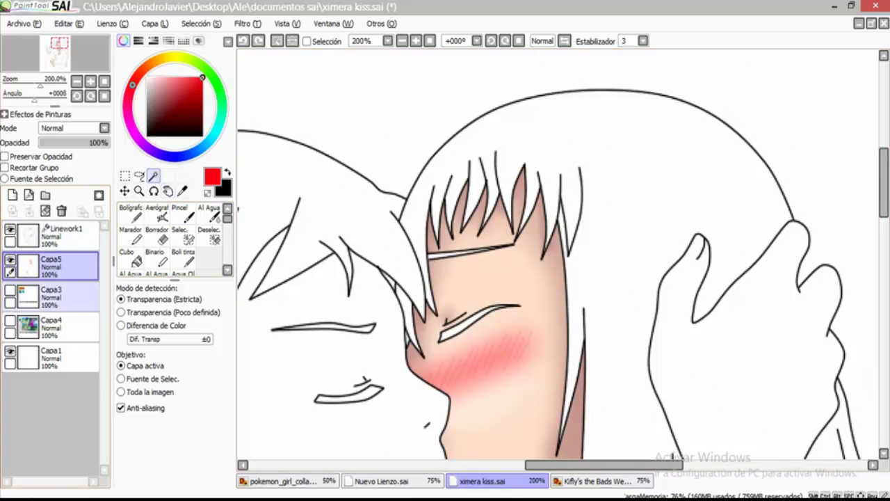
click(11, 194)
click(158, 215)
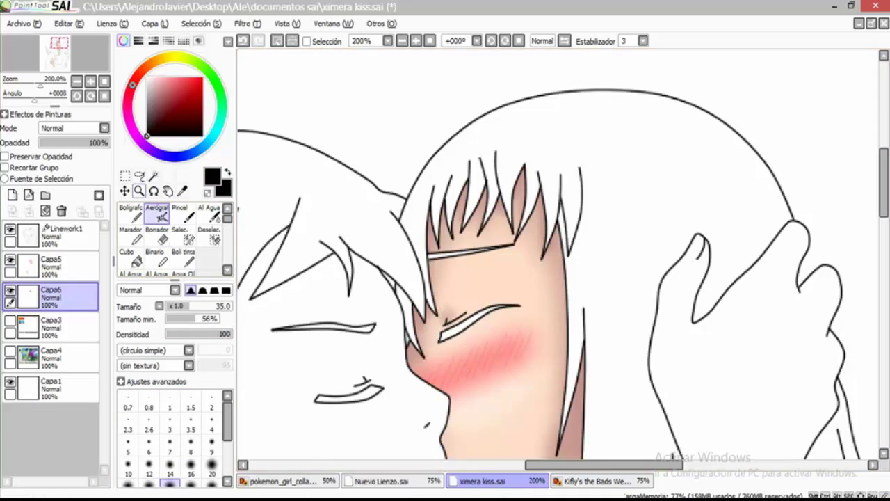
click(139, 176)
click(157, 215)
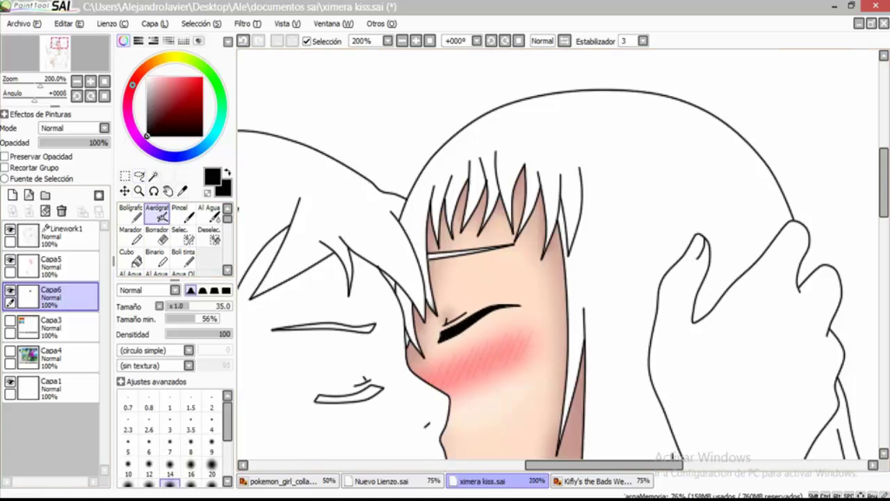
Merge the skin layer Capa5 down into the eye layer Capa6
click(50, 266)
click(45, 210)
drag(361, 397, 421, 299)
Select the boy's face, neck, arm and hand areas from the Linework1 layer with the Magic Wand
click(62, 233)
click(153, 175)
click(361, 327)
drag(445, 389, 560, 118)
drag(445, 278, 521, 69)
drag(529, 348, 486, 139)
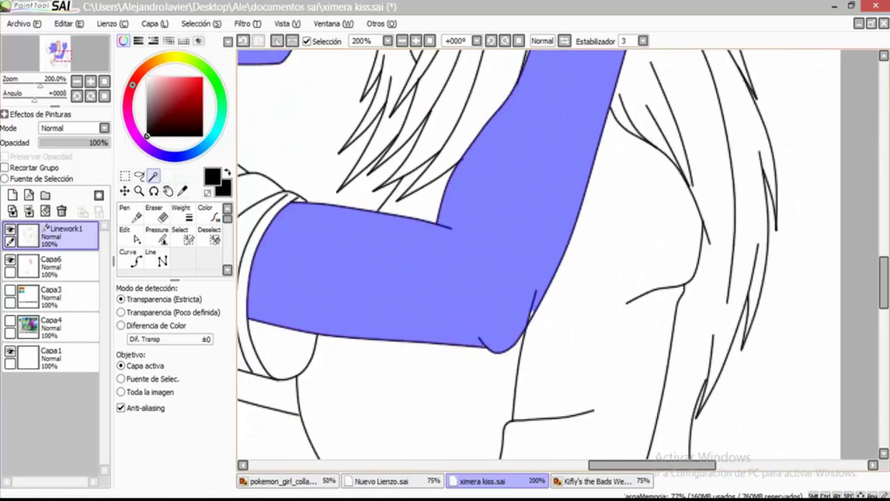
Trim the overshooting line end inside the boy's elbow on the Linework1 layer
scroll(487, 251, up, 6)
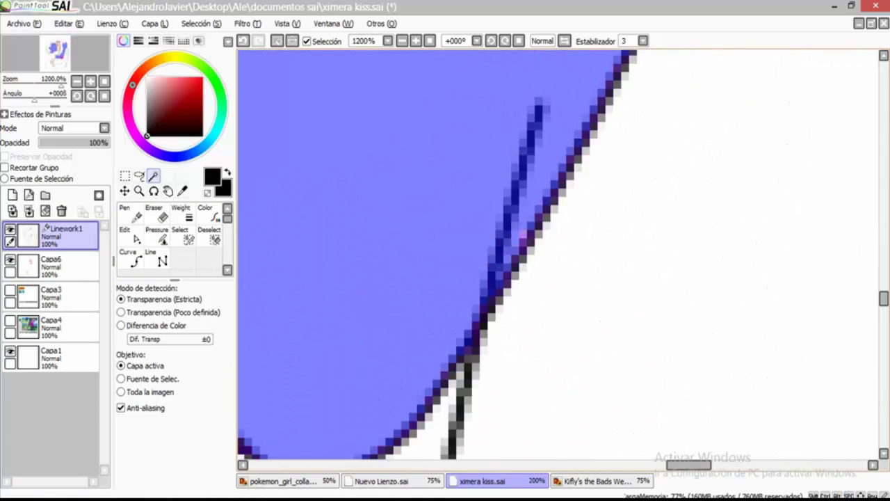
scroll(556, 254, down, 6)
click(130, 259)
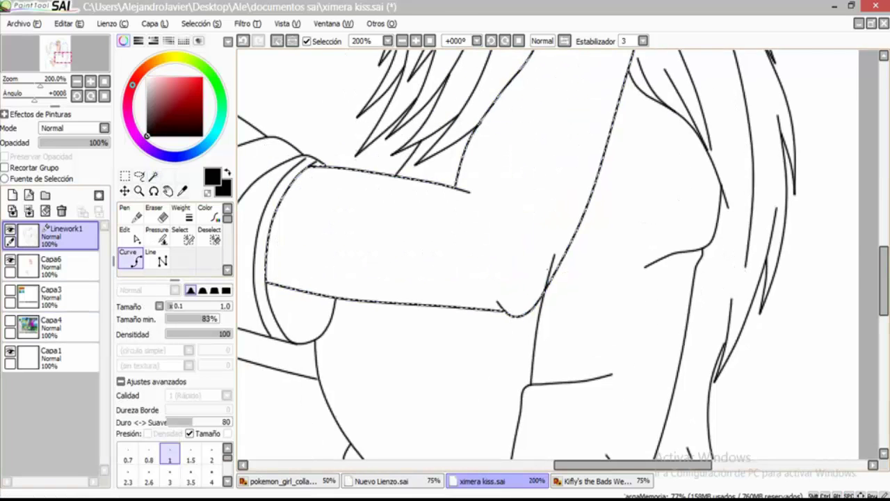
scroll(547, 259, up, 3)
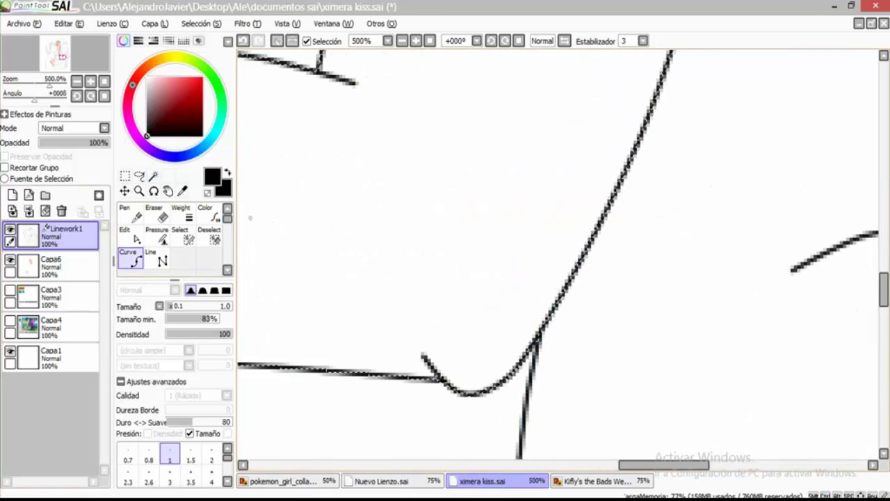
Add the small skin gaps around the boy's neck, ear and hairline to the Magic Wand selection
click(153, 175)
scroll(445, 251, down, 3)
scroll(361, 281, up, 3)
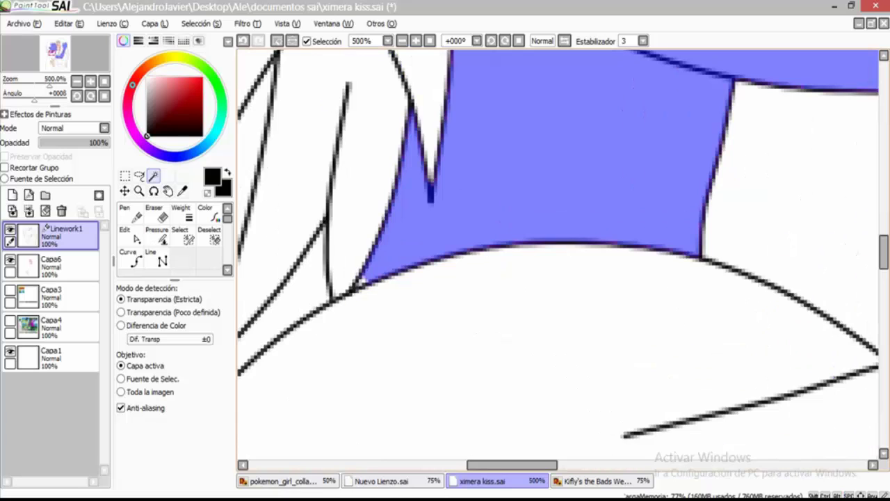
scroll(557, 254, up, 1)
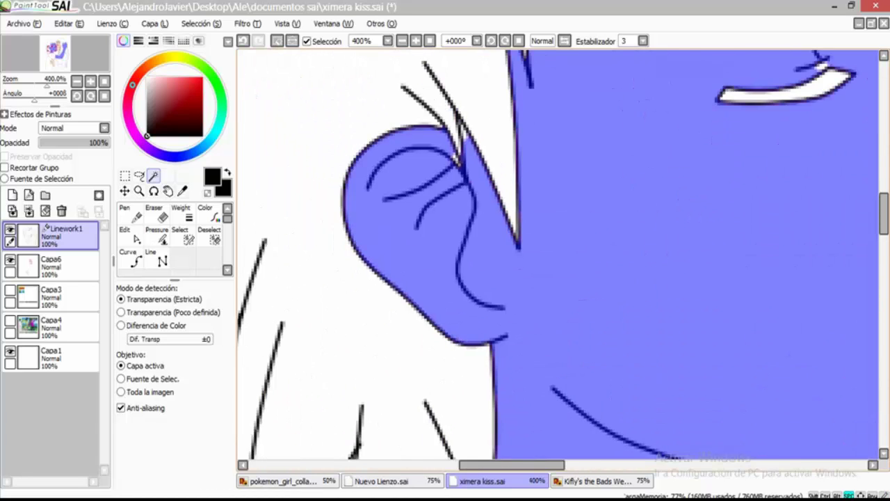
scroll(431, 278, up, 1)
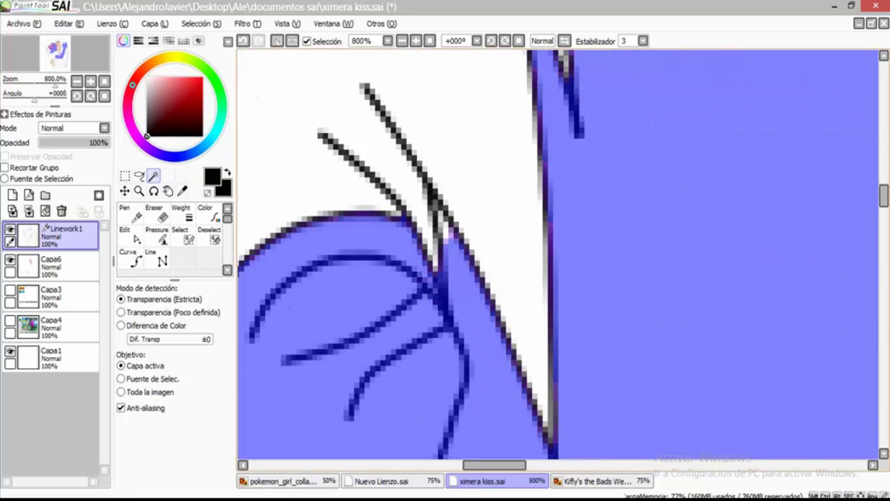
scroll(556, 254, down, 2)
scroll(556, 254, up, 3)
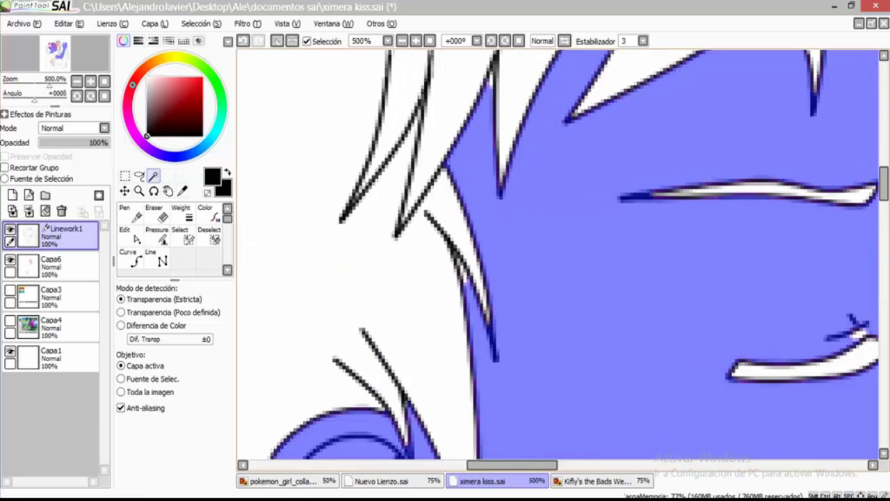
scroll(556, 254, down, 3)
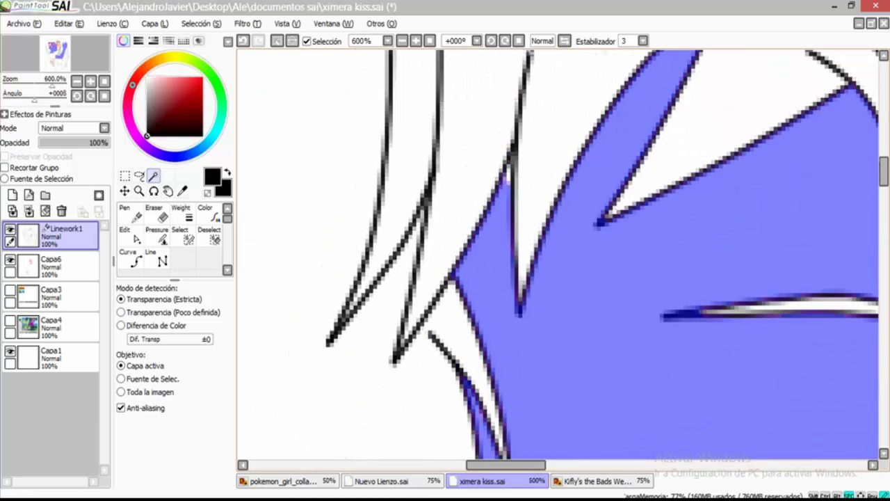
scroll(557, 254, up, 2)
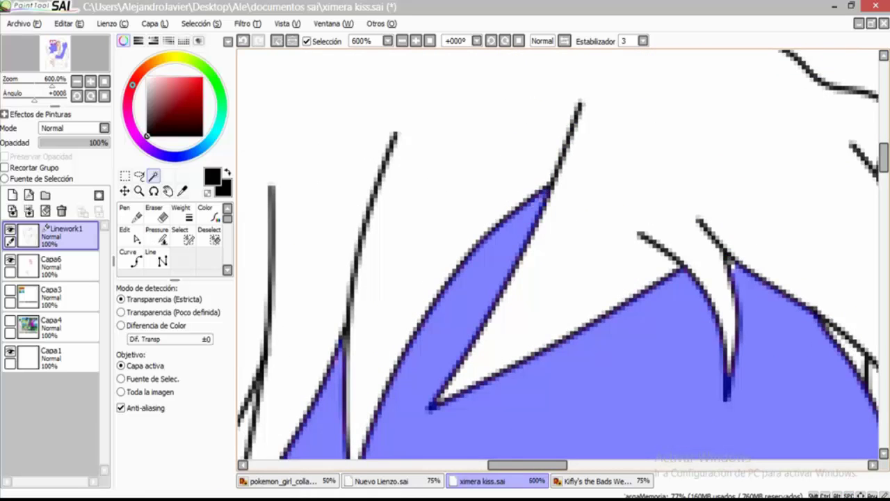
drag(727, 257, 515, 198)
scroll(682, 397, down, 3)
scroll(681, 397, up, 3)
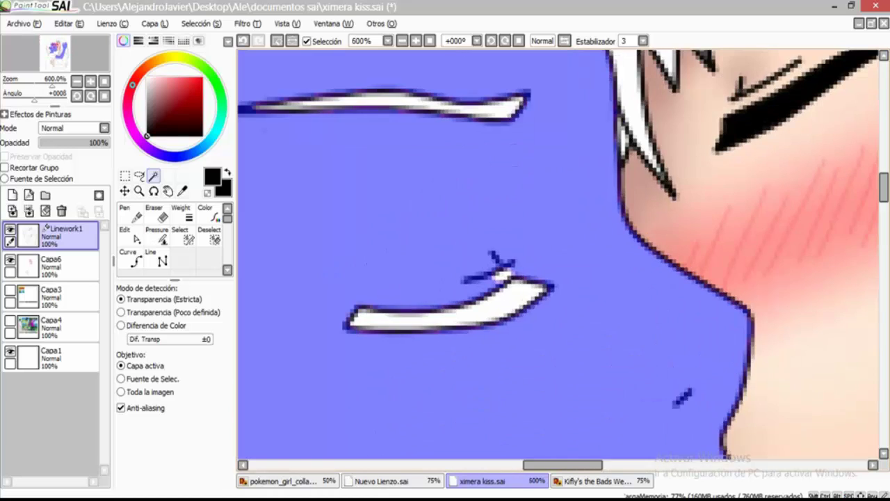
scroll(681, 396, down, 4)
Fill the boy's selected face, neck, arm and hand on Capa6 with the light orange skin tone sampled from the Capa3 reference picture
click(70, 266)
click(129, 257)
drag(487, 278, 807, 348)
alt+click(452, 209)
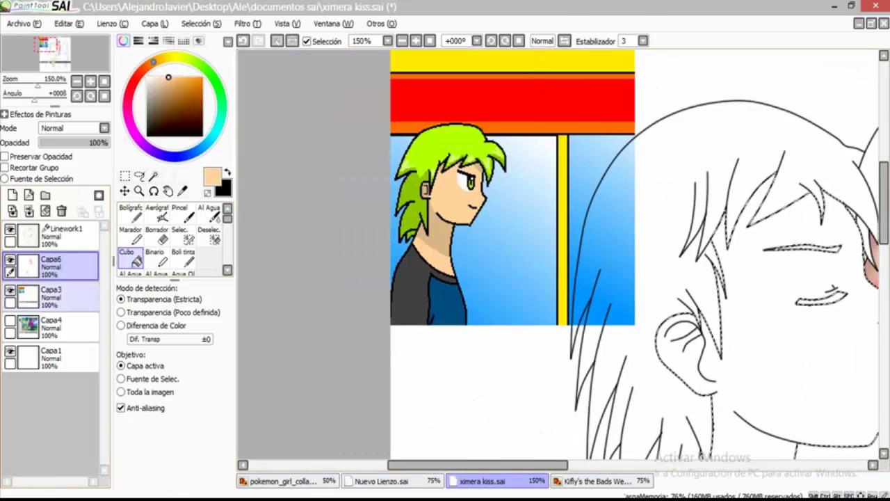
drag(696, 348, 278, 222)
click(362, 229)
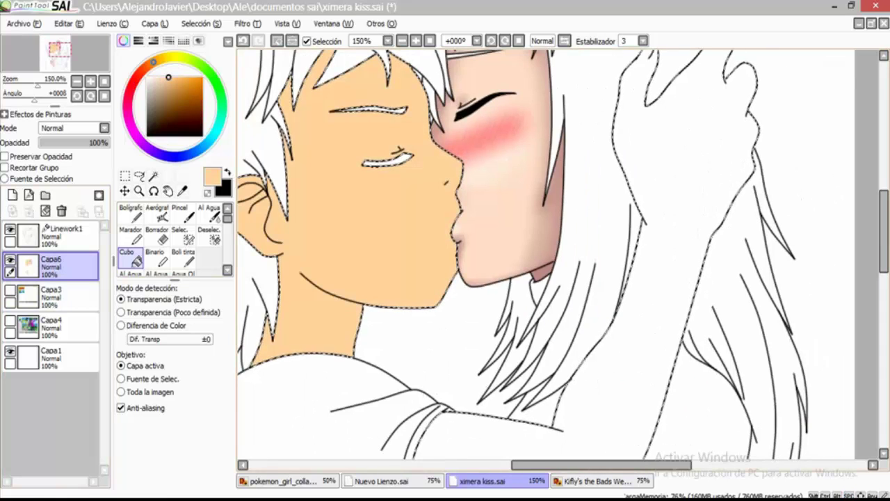
scroll(556, 257, down, 2)
click(591, 271)
scroll(487, 174, up, 1)
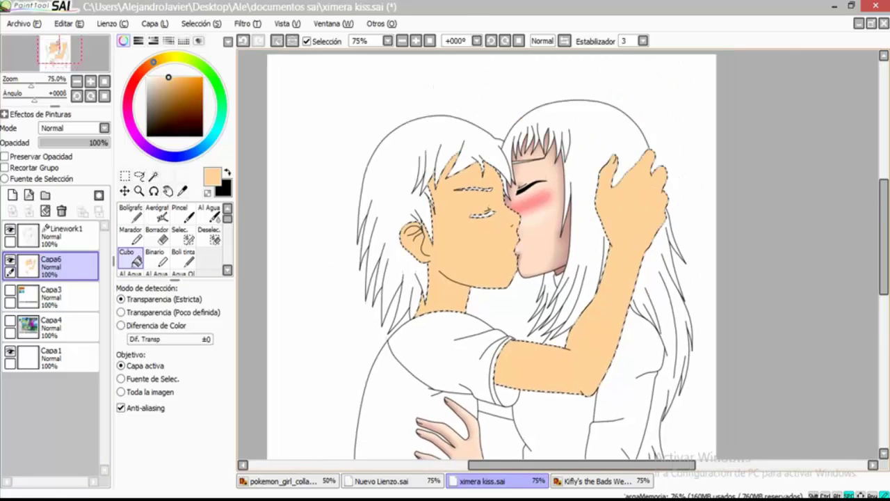
Choose a darker orange-brown and airbrush shadows along the boy's hairline and ear at size 50 and density 45
scroll(487, 174, up, 2)
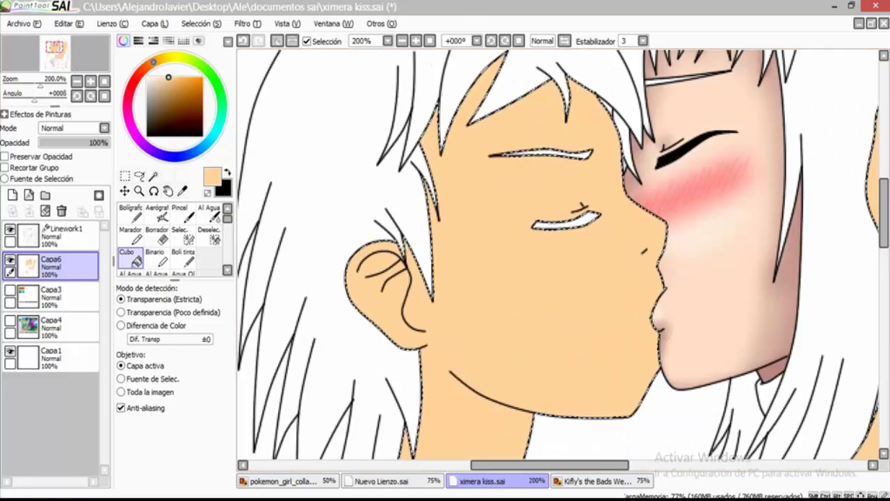
click(169, 85)
click(157, 216)
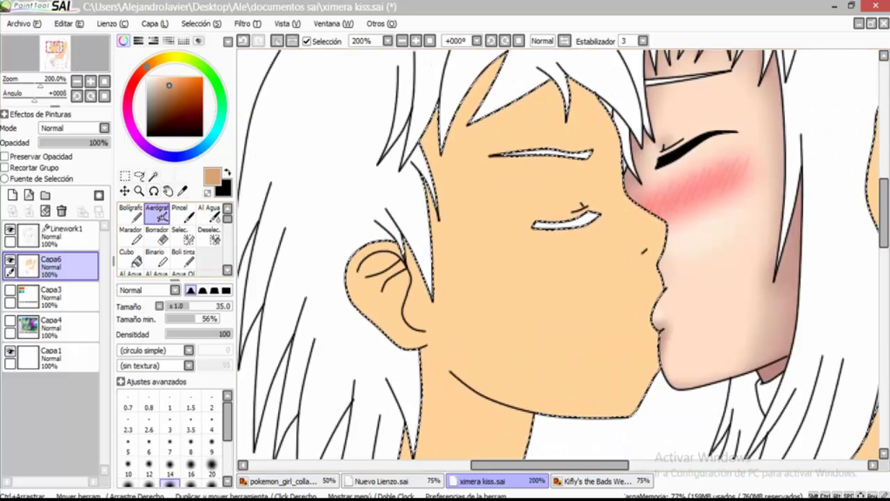
click(196, 334)
click(211, 482)
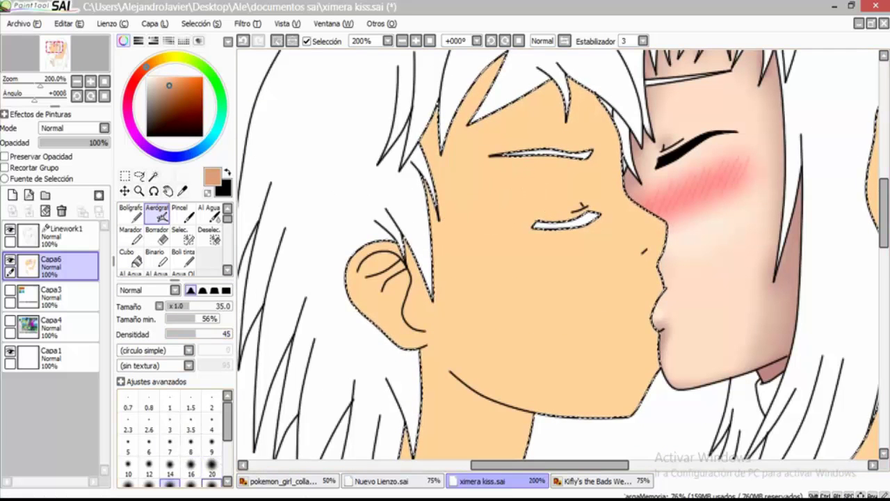
scroll(421, 330, up, 1)
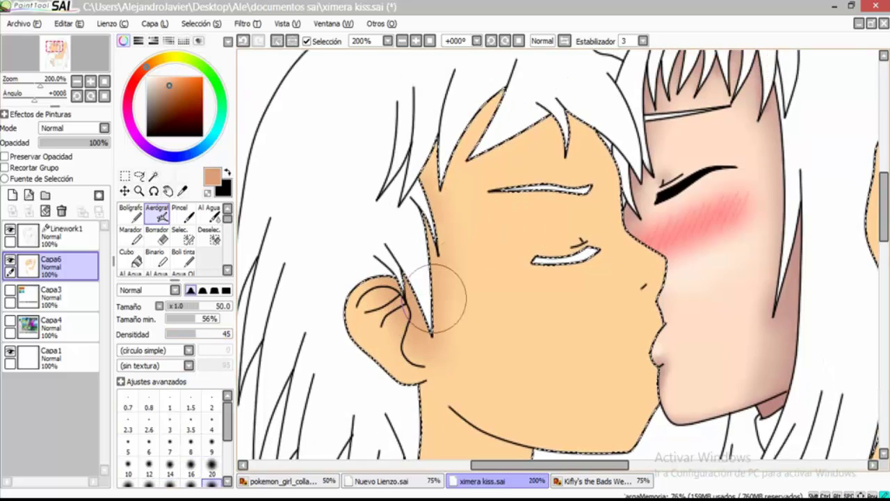
Airbrush the orange-brown shadow over the boy's neck and along the underside of his jaw
scroll(557, 174, down, 5)
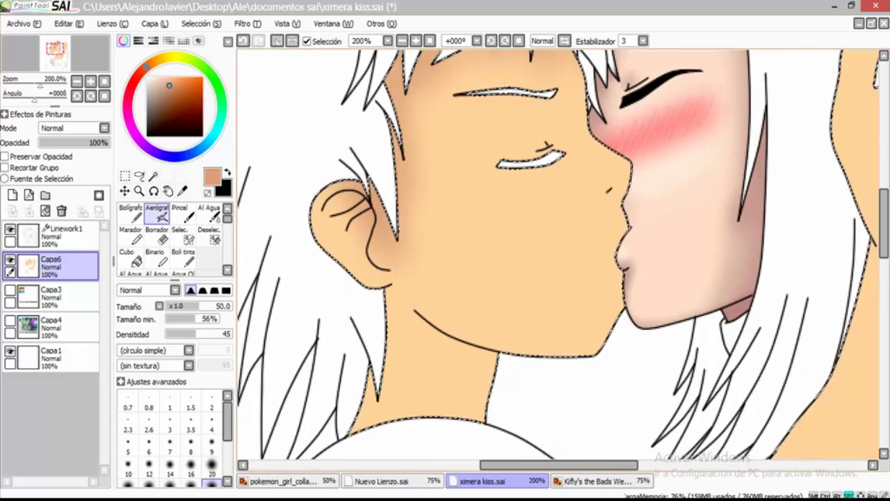
drag(418, 230, 497, 268)
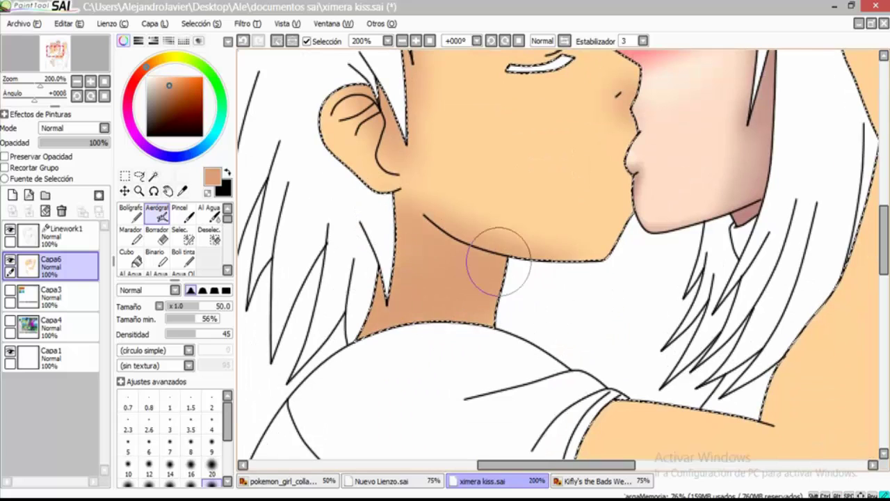
Airbrush the orange-brown shadow on the boy's upper arm along the sleeve edge and the underside toward the elbow
scroll(596, 284, down, 5)
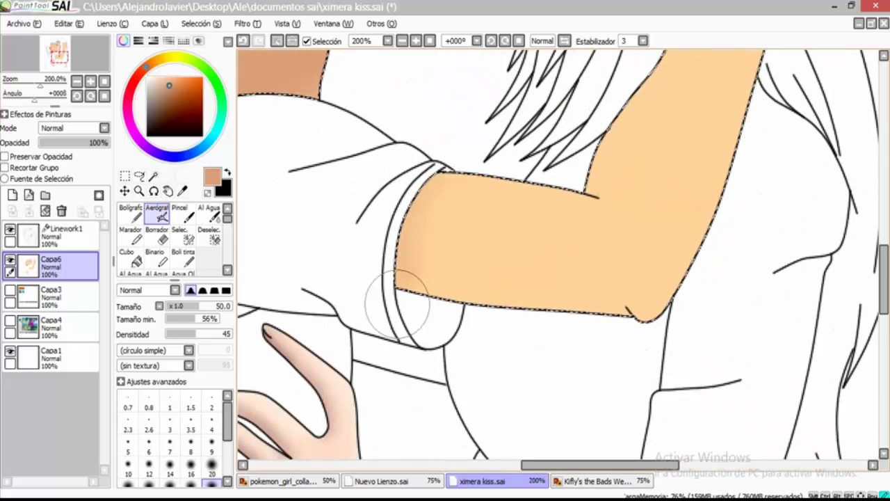
drag(544, 329, 334, 294)
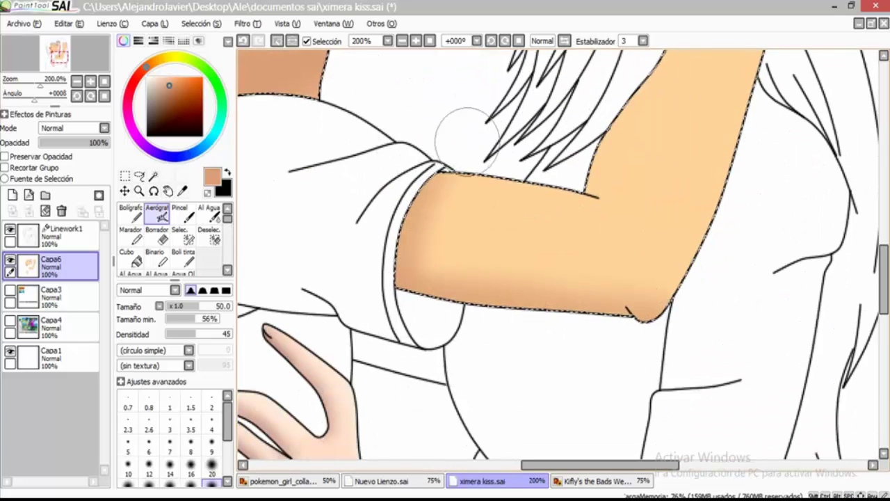
scroll(414, 295, up, 1)
scroll(480, 257, right, 2)
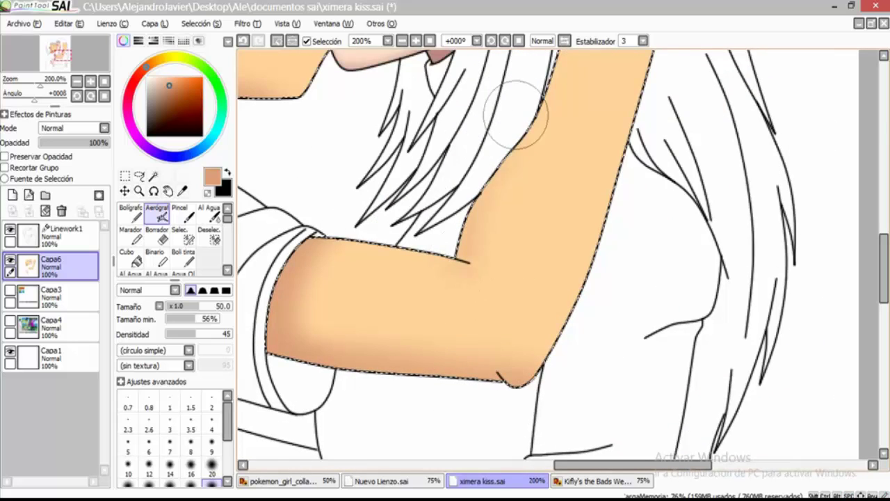
Airbrush the orange-brown shadow along the inner edge of the boy's forearm from the elbow crease to the wrist
scroll(501, 239, up, 3)
scroll(452, 313, down, 2)
scroll(498, 277, left, 1)
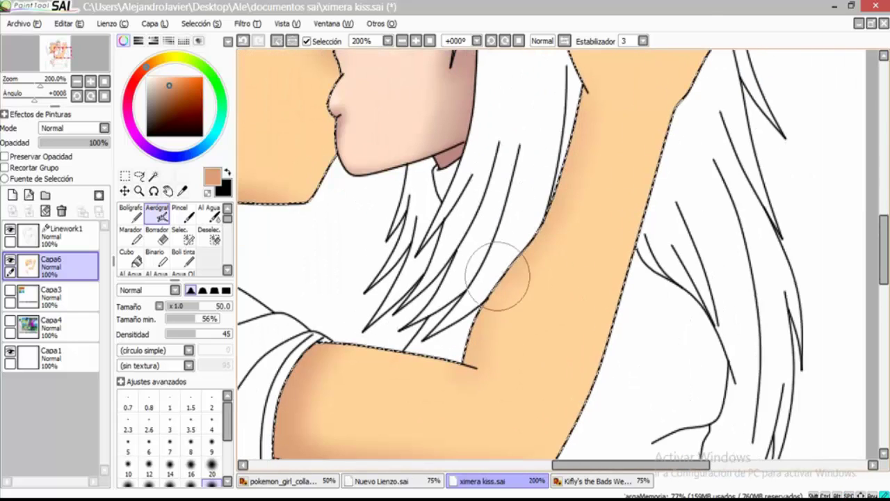
scroll(498, 277, up, 3)
scroll(507, 269, down, 2)
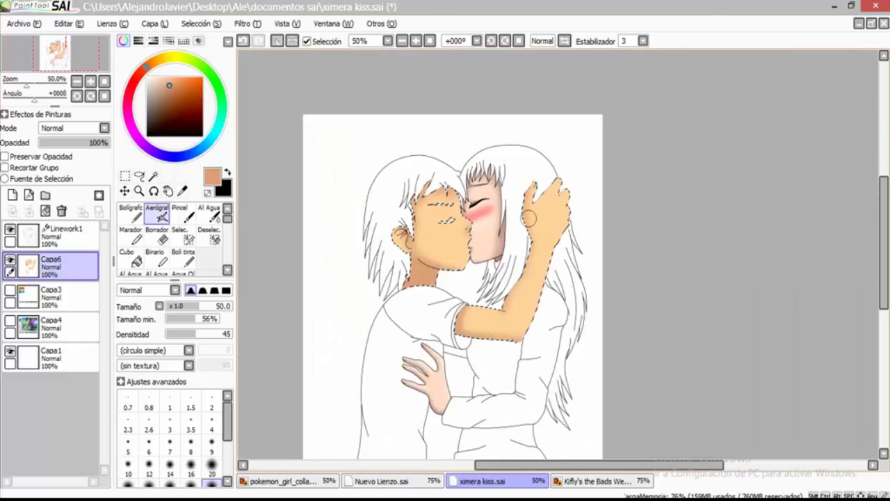
Shade the edge of the boy's hand, thumb and finger gaps with orange-brown, reducing the airbrush to size 35
scroll(525, 215, right, 1)
scroll(518, 212, down, 1)
scroll(489, 168, up, 5)
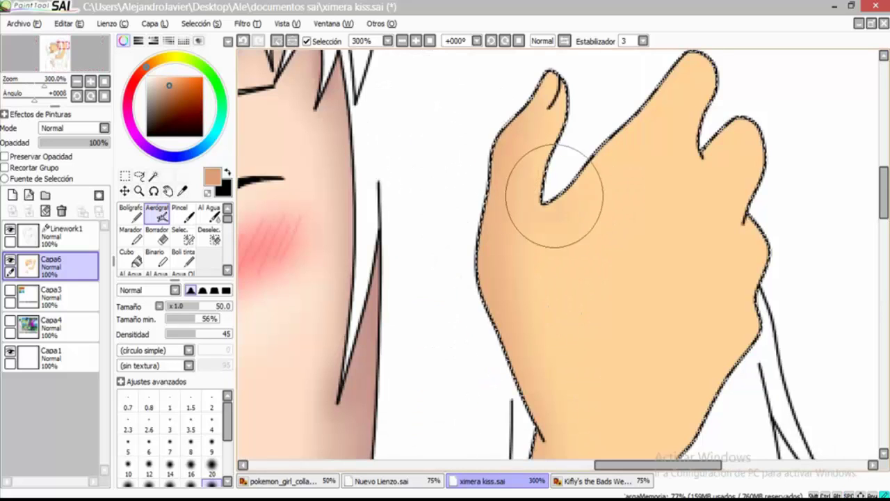
scroll(727, 237, down, 1)
key(bracketleft)
key(bracketleft)
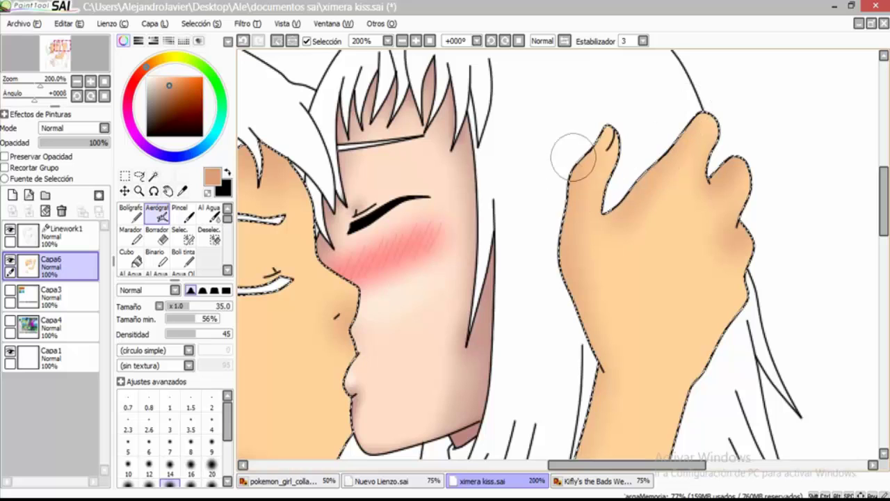
Airbrush the folds inside the boy's ear at size 20, and deepen them with a darker reddish brown at size 14
scroll(459, 327, left, 5)
scroll(346, 308, up, 1)
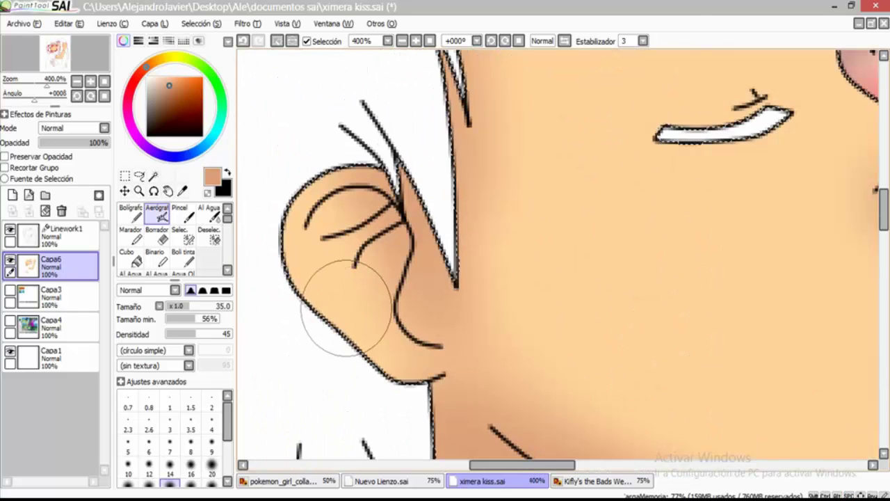
scroll(346, 243, up, 1)
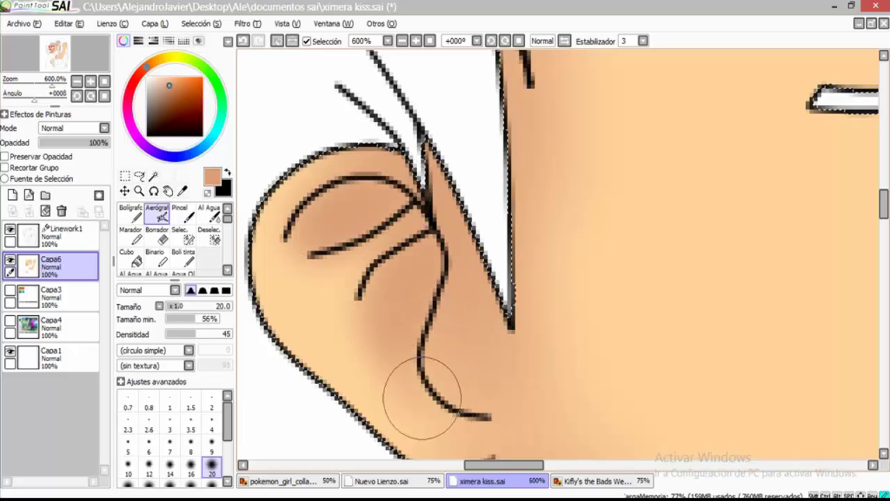
scroll(388, 277, down, 1)
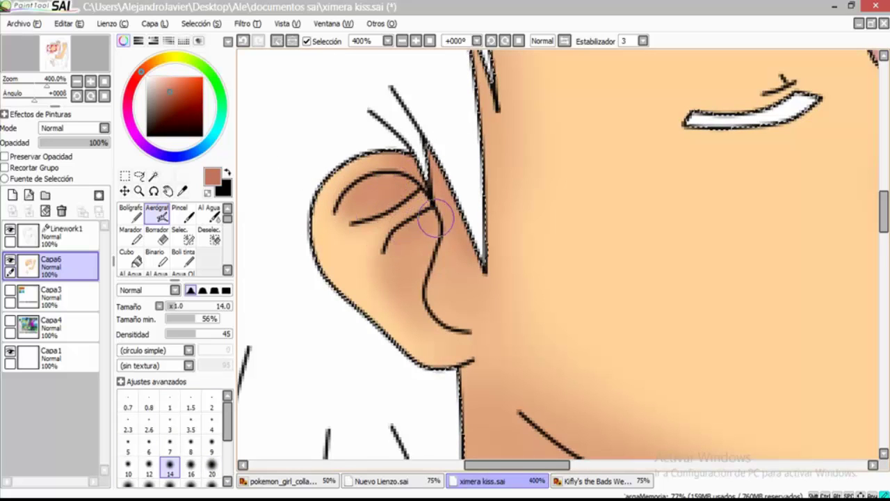
Deepen the shadows under the boy's sideburn and fringe strands with the reddish brown at size 14
scroll(476, 207, down, 6)
scroll(523, 132, up, 7)
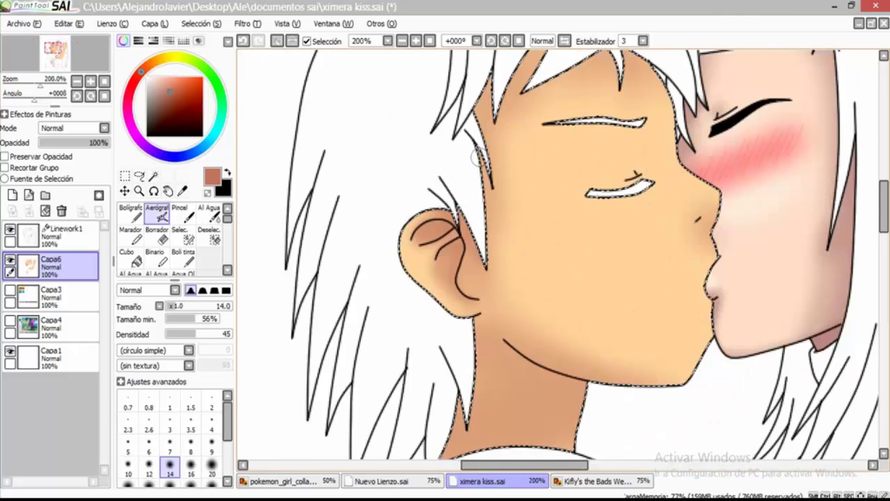
drag(524, 133, 417, 243)
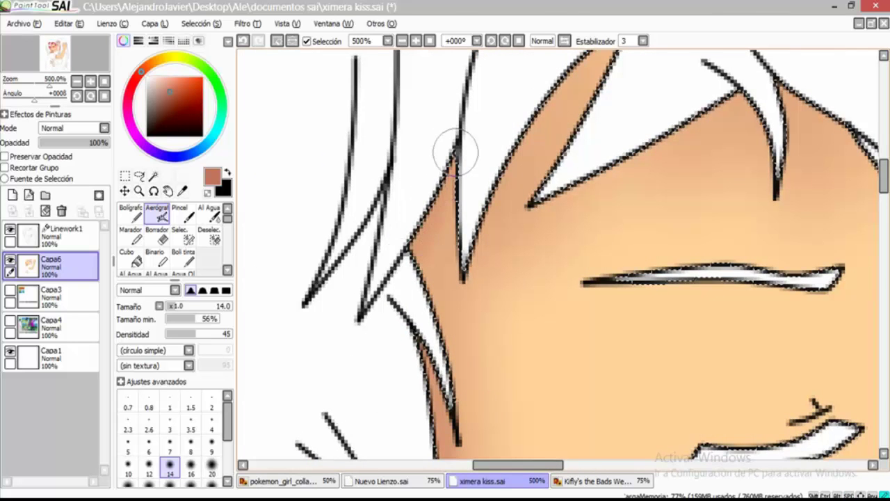
drag(447, 149, 285, 148)
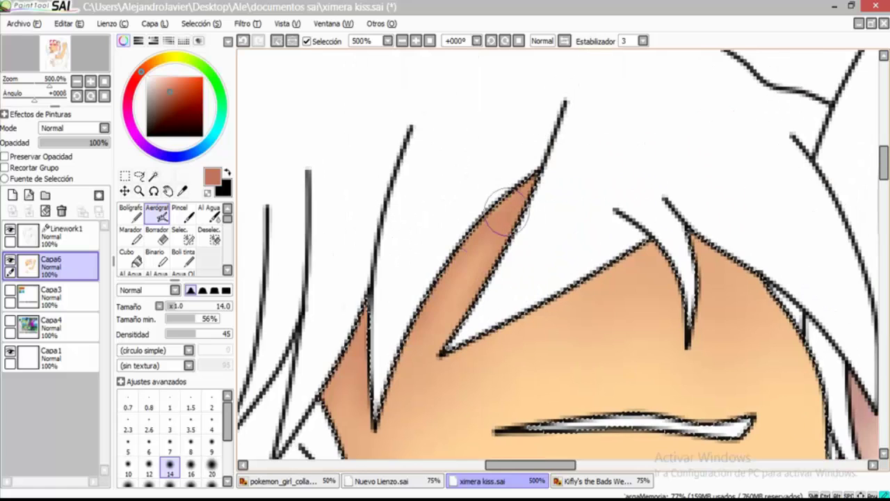
drag(507, 215, 302, 146)
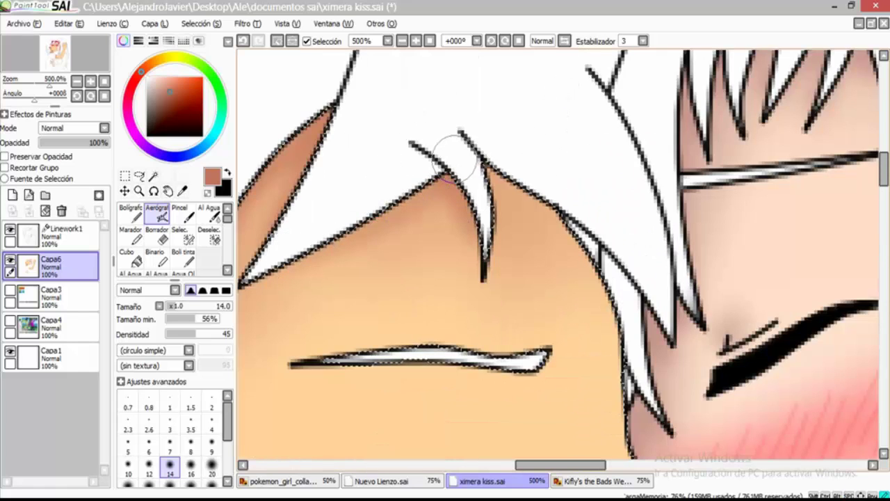
Airbrush reddish-brown shading onto the boy's eyelid crease and around his nostril
drag(513, 445, 489, 199)
drag(486, 240, 489, 245)
drag(692, 375, 652, 364)
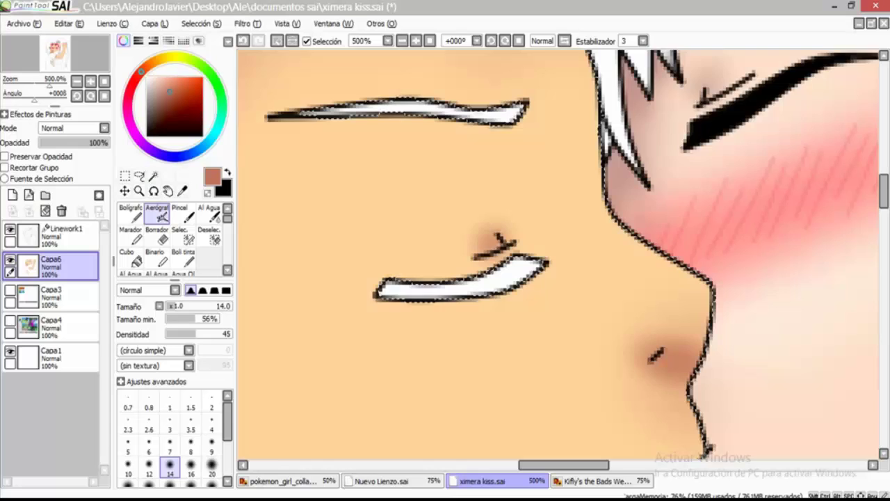
key(ctrl+minus)
key(ctrl+minus)
key(ctrl+minus)
key(ctrl+plus)
key(ctrl+plus)
key(ctrl+plus)
drag(547, 179, 513, 163)
key(ctrl+minus)
key(ctrl+minus)
key(ctrl+minus)
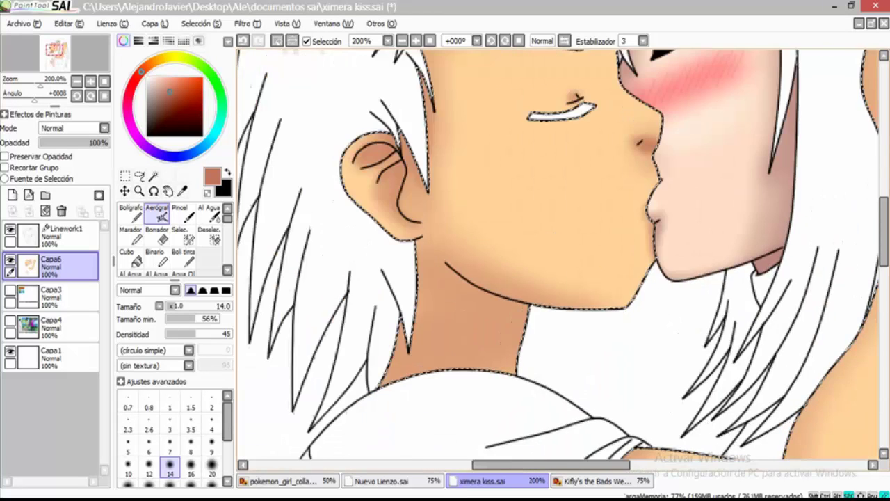
Enlarge the airbrush to size 35 and deepen the reddish-brown shadow around the boy's neck edges and along his jawline
key(ctrl+plus)
key(bracketright)
key(bracketright)
key(bracketright)
key(bracketright)
key(bracketright)
scroll(533, 364, down, 1)
scroll(533, 364, left, 2)
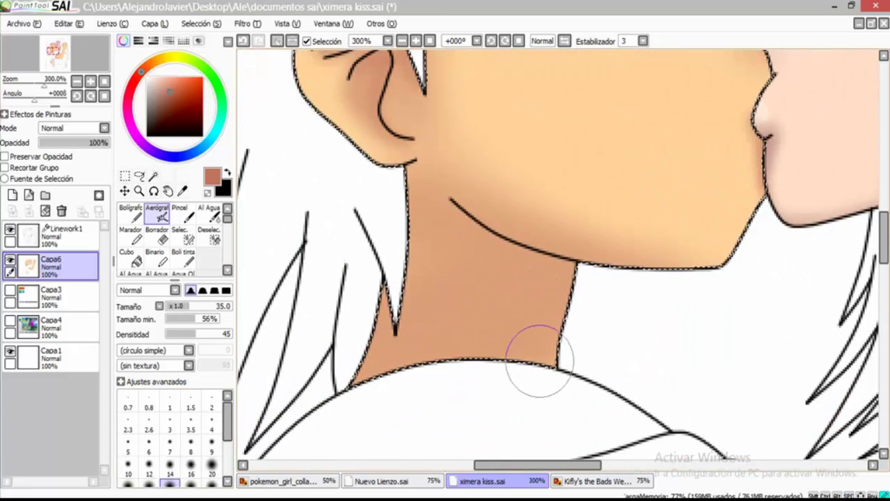
drag(375, 372, 539, 368)
mouse_move(375, 271)
mouse_down()
mouse_move(391, 251)
mouse_move(565, 294)
mouse_move(433, 178)
mouse_move(425, 232)
mouse_up()
scroll(341, 382, up, 1)
drag(441, 357, 624, 407)
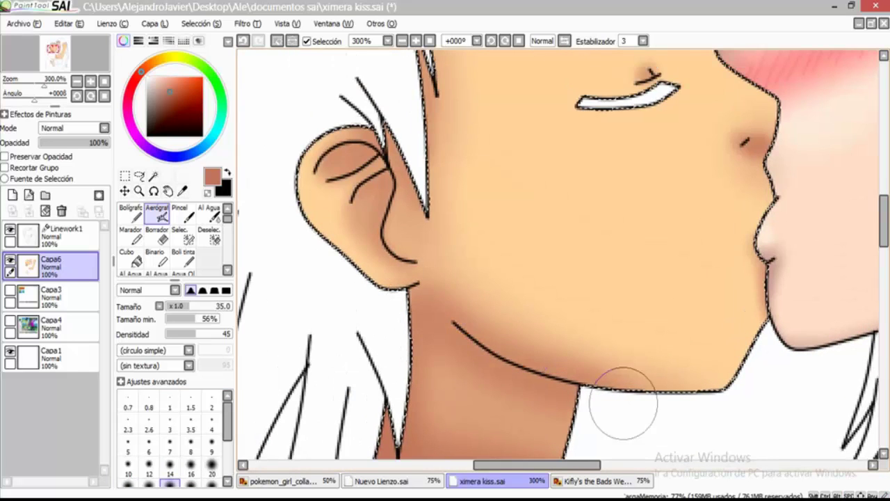
Reduce the airbrush to size 14 and darken the inner folds of the boy's ear with reddish brown
scroll(624, 408, right, 1)
key(ctrl+plus)
key(ctrl+plus)
key(ctrl+plus)
key(ctrl+plus)
key(bracketleft)
key(bracketleft)
key(bracketleft)
key(bracketleft)
key(bracketleft)
key(ctrl+minus)
mouse_move(318, 183)
mouse_down()
mouse_move(433, 318)
mouse_move(432, 292)
mouse_move(404, 315)
mouse_up()
key(ctrl+minus)
key(ctrl+minus)
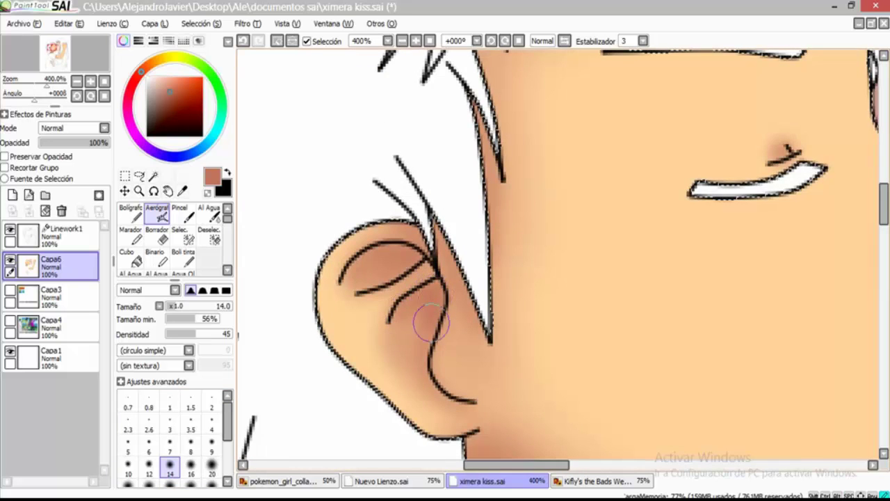
Set the airbrush to size 35 and deepen the shadow on the boy's upper arm beside the sleeve and along its underside
key(ctrl+minus)
key(ctrl+minus)
key(ctrl+minus)
key(ctrl+minus)
key(ctrl+plus)
key(ctrl+plus)
key(ctrl+plus)
key(bracketright)
key(bracketright)
key(bracketright)
key(bracketright)
key(bracketright)
key(ctrl+minus)
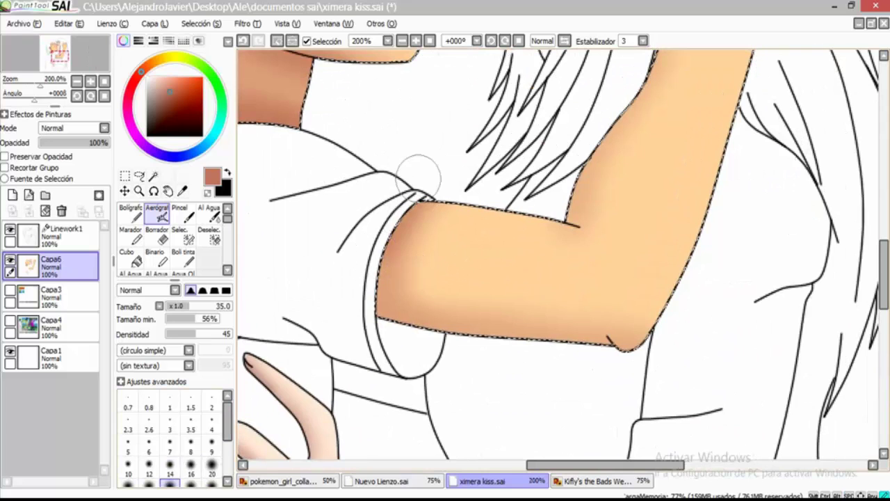
mouse_move(369, 280)
mouse_down()
mouse_move(392, 323)
mouse_move(546, 339)
mouse_up()
scroll(297, 438, up, 5)
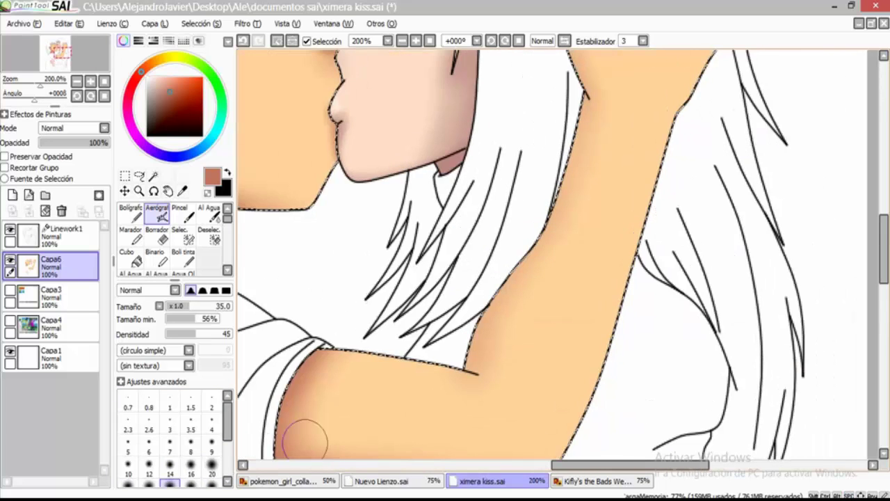
Airbrush a darker reddish-brown shadow along the inner edge of the boy's forearm at size 20
key(bracketleft)
key(bracketleft)
key(bracketleft)
key(bracketleft)
key(bracketleft)
key(ctrl+plus)
mouse_move(418, 278)
mouse_down()
mouse_move(441, 383)
mouse_move(541, 76)
mouse_up()
scroll(487, 250, up, 2)
key(bracketright)
key(bracketright)
drag(438, 422, 575, 143)
scroll(535, 265, up, 2)
Deepen the reddish-brown shadow along the boy's wrist, the outer edge of his thumb and the thumb gap
drag(496, 387, 591, 175)
scroll(590, 175, up, 2)
drag(570, 389, 515, 179)
scroll(515, 179, up, 2)
mouse_move(562, 408)
mouse_down()
mouse_move(531, 314)
mouse_move(522, 159)
mouse_up()
scroll(522, 160, up, 2)
drag(519, 418, 554, 199)
scroll(554, 200, right, 2)
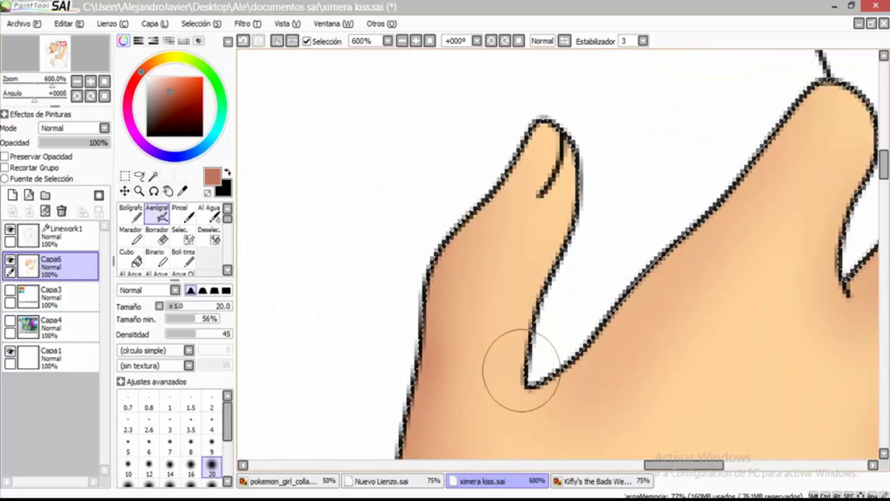
drag(417, 445, 514, 160)
scroll(412, 250, right, 4)
Reduce the airbrush to size 14 and darken the shadows at the bases and gaps of the boy's fingers
key(bracketleft)
key(bracketleft)
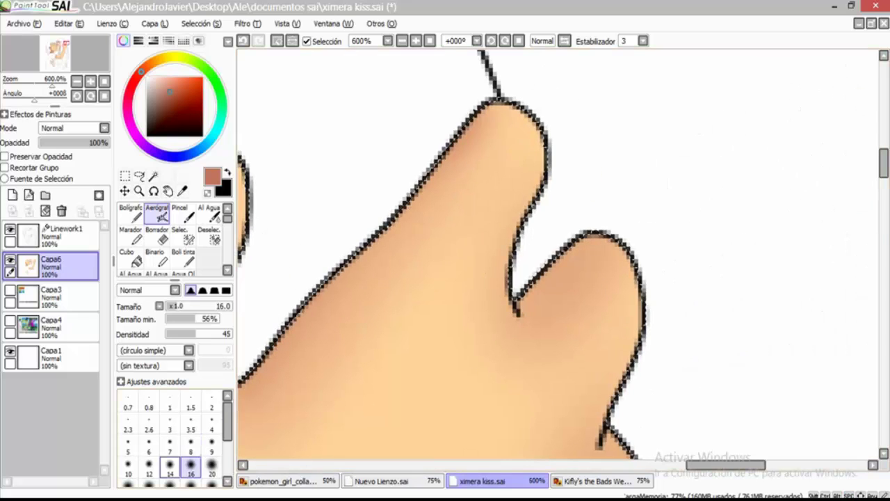
scroll(563, 255, down, 2)
drag(563, 254, 570, 244)
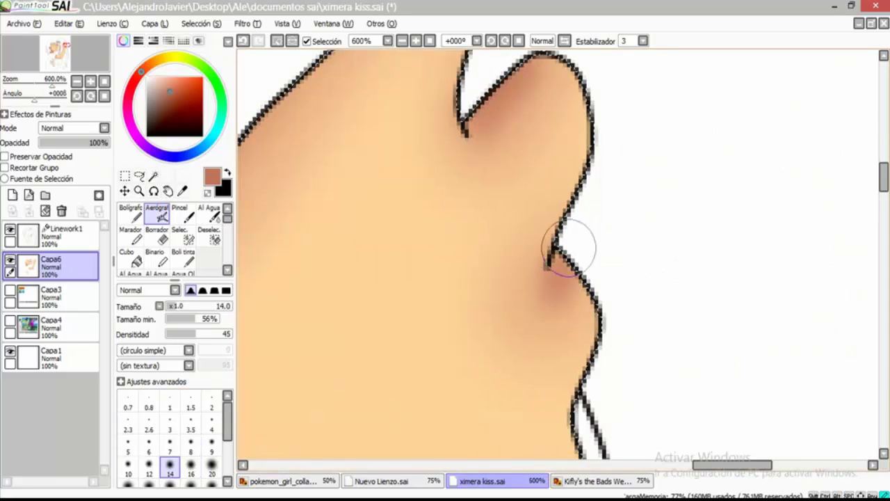
scroll(536, 250, up, 2)
scroll(587, 277, down, 4)
Sample the boy's skin tone, lighten it to pale cream, and airbrush highlights on the back of his hand at size 35
alt+click(587, 276)
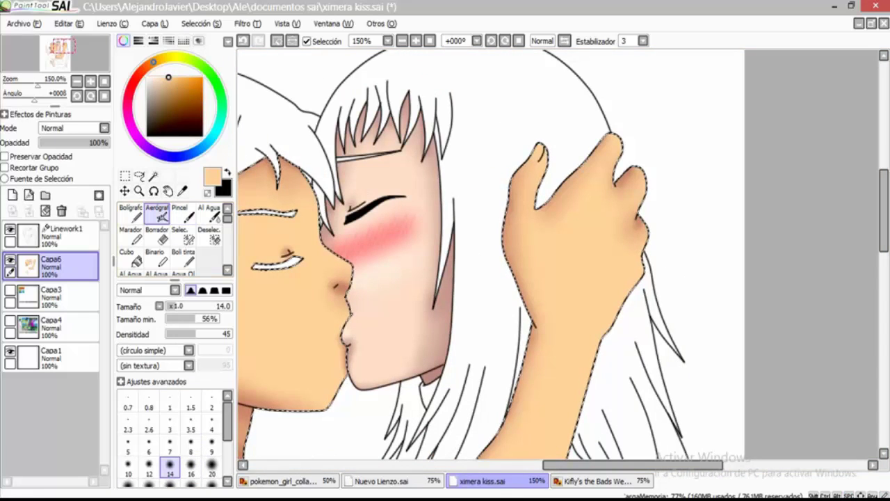
key(bracketright)
key(bracketright)
key(bracketright)
key(bracketright)
key(bracketright)
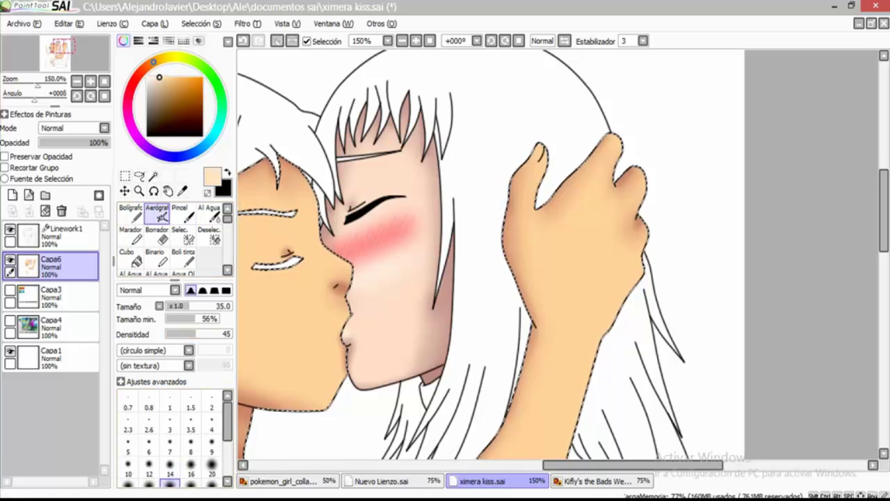
scroll(623, 90, up, 2)
mouse_move(623, 90)
mouse_down()
mouse_move(593, 120)
mouse_move(631, 159)
mouse_up()
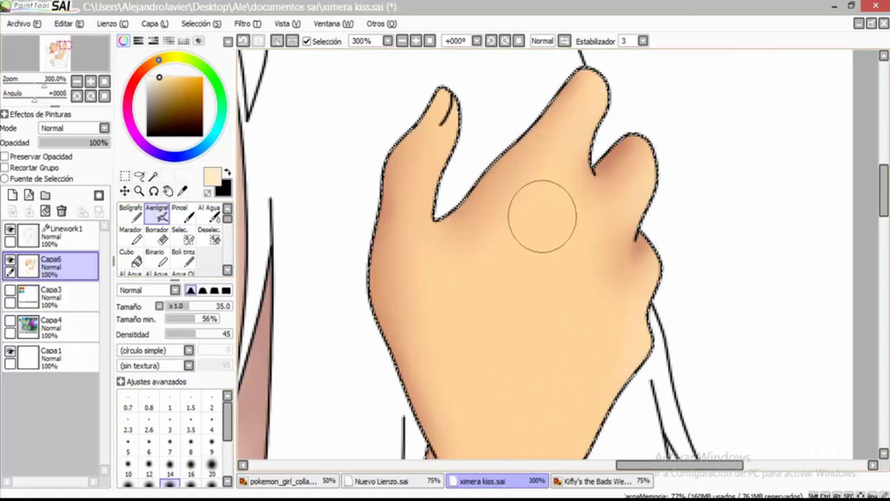
Airbrush the pale cream highlight along the boy's outer forearm and down toward the elbow
scroll(483, 145, down, 1)
drag(444, 376, 503, 215)
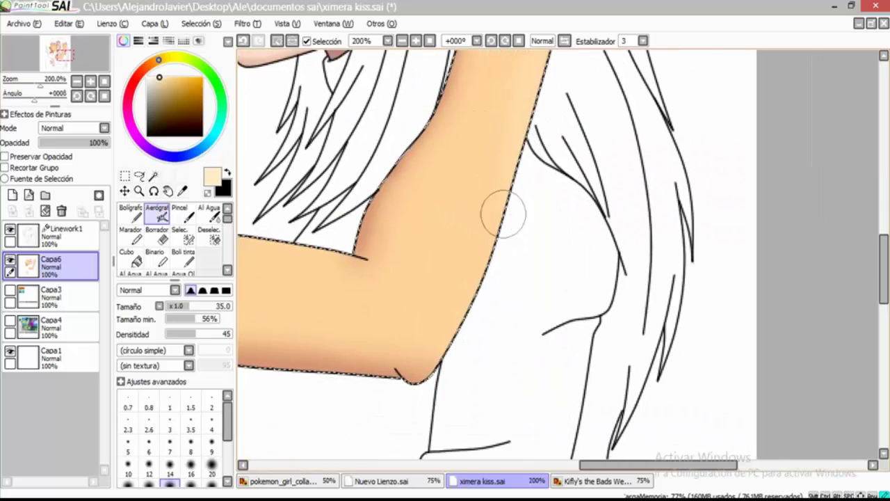
drag(517, 175, 622, 304)
scroll(367, 169, up, 1)
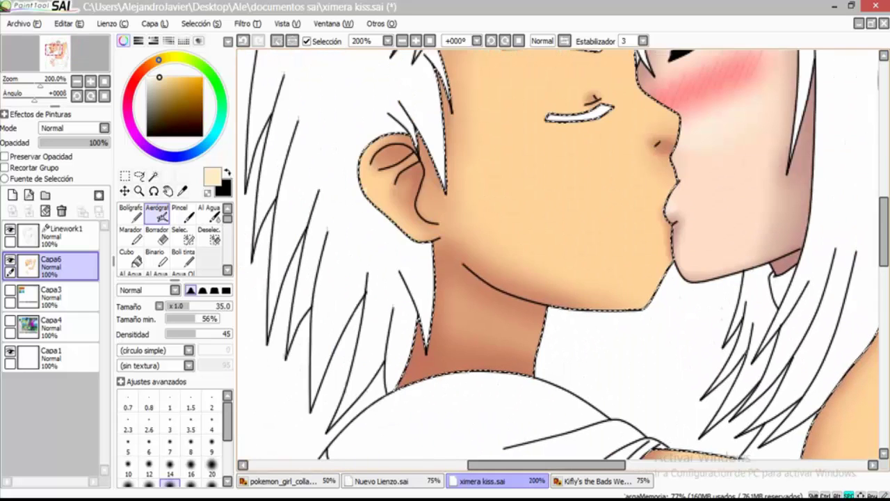
Airbrush pale cream highlights on the boy's nose bridge and cheek, enlarging the airbrush to size 50
drag(367, 169, 134, 312)
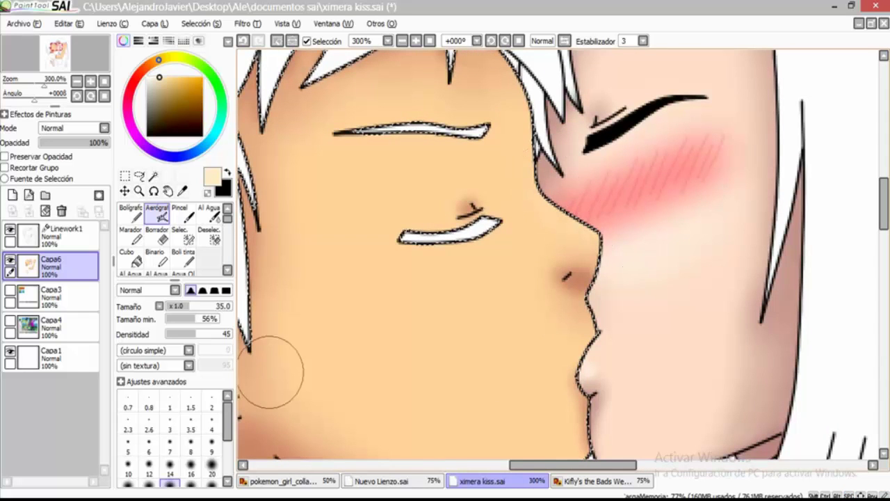
drag(571, 179, 661, 208)
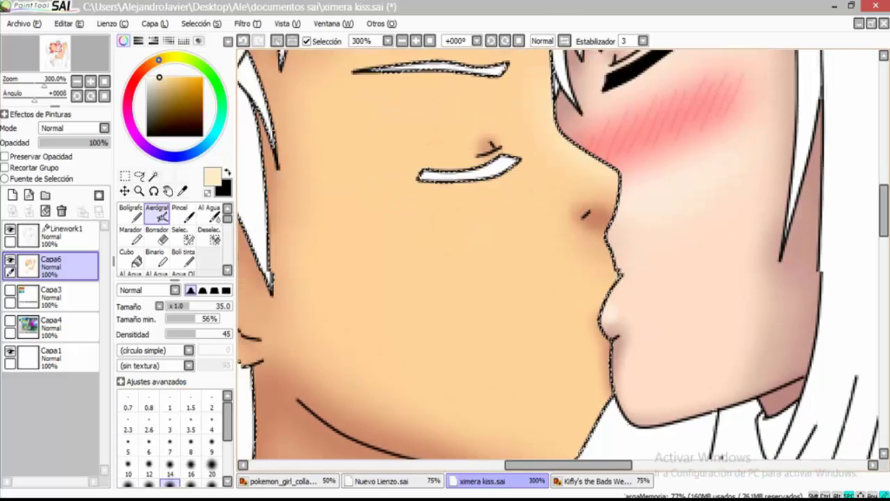
scroll(546, 249, down, 1)
key(bracketright)
key(bracketright)
key(bracketright)
scroll(368, 254, up, 1)
drag(368, 254, 509, 266)
Choose pure red and airbrush a soft blush across the boy's cheek below the closed eye at size 50
alt+click(583, 282)
click(203, 77)
drag(352, 445, 328, 306)
mouse_move(512, 169)
mouse_down()
mouse_move(430, 191)
mouse_move(332, 217)
mouse_up()
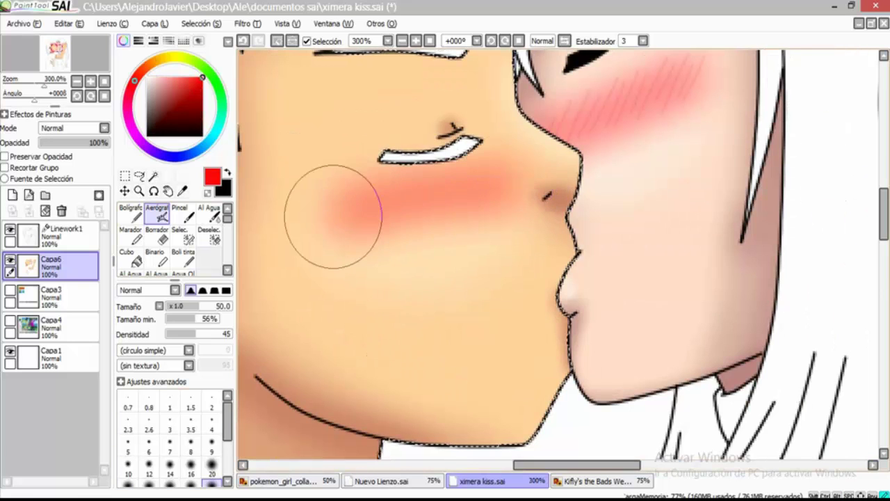
scroll(332, 216, down, 3)
scroll(320, 187, up, 3)
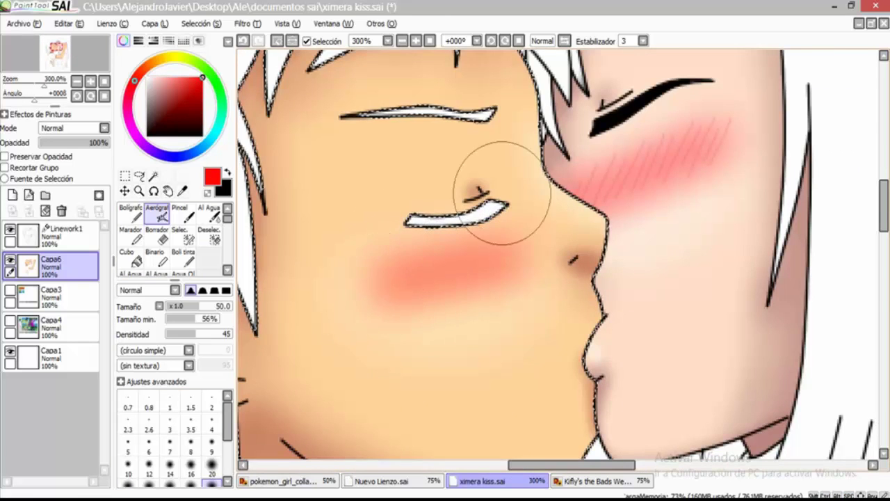
Draw thin diagonal red hatch lines over the boy's blush with the airbrush at size 1 and density 24
scroll(501, 194, down, 3)
scroll(500, 193, up, 4)
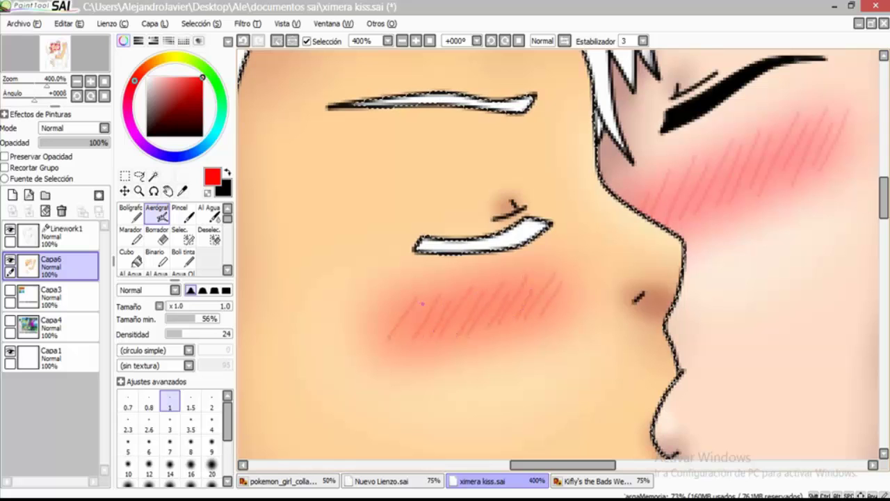
Invert the selection and airbrush the boy's closed eyelash solid black at size 35 and density 100
scroll(557, 258, down, 3)
scroll(556, 258, up, 2)
click(201, 23)
click(208, 52)
click(169, 480)
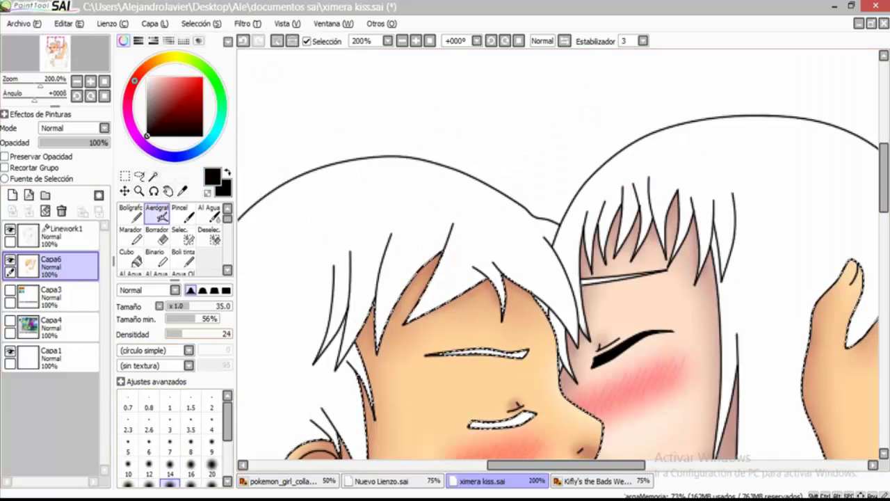
drag(208, 334, 297, 338)
drag(511, 420, 522, 415)
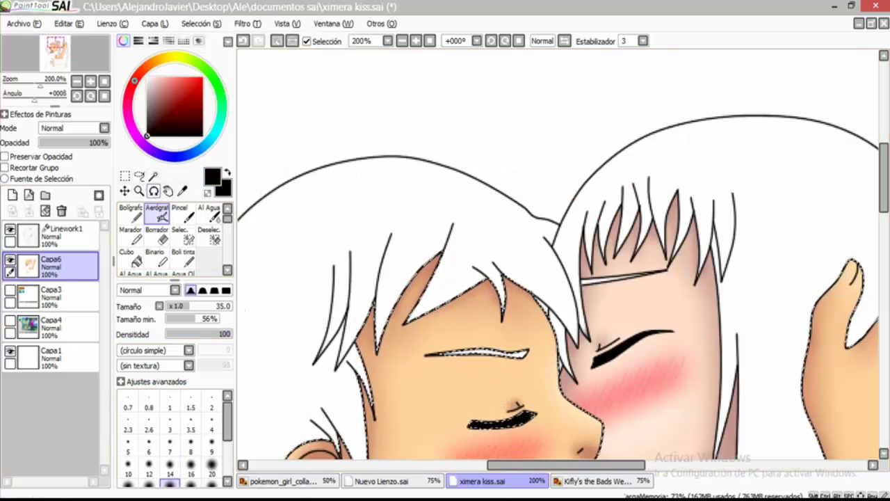
click(125, 176)
scroll(567, 361, down, 3)
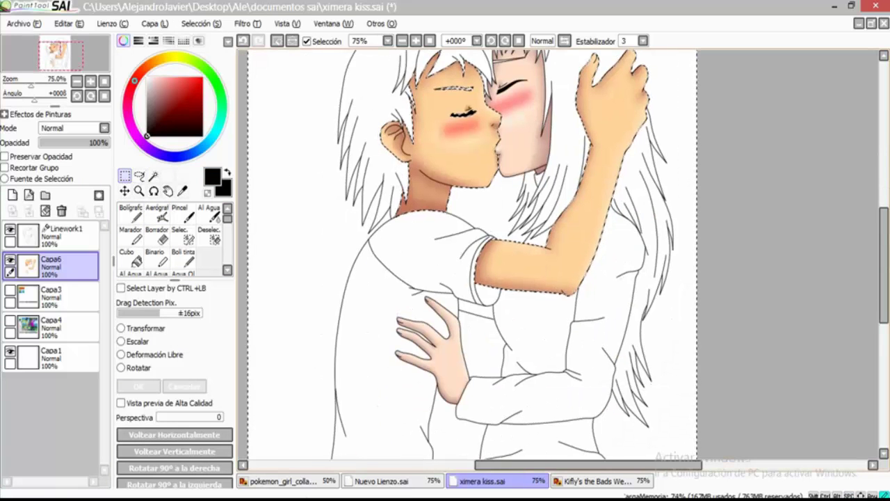
key(ctrl+d)
scroll(487, 139, up, 4)
key(ctrl+z)
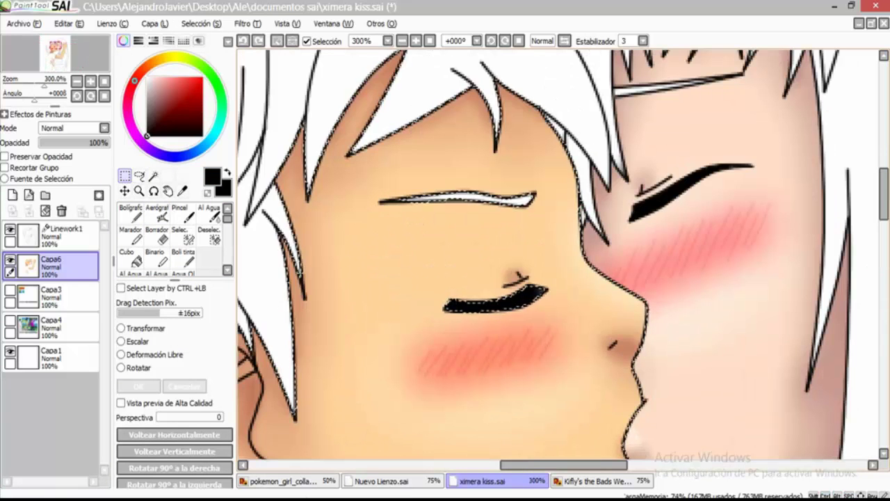
Show the Capa3 reference, sample its darker hair green, airbrush the boy's eyebrow with it, and clear the selection
scroll(557, 257, down, 6)
scroll(267, 180, up, 5)
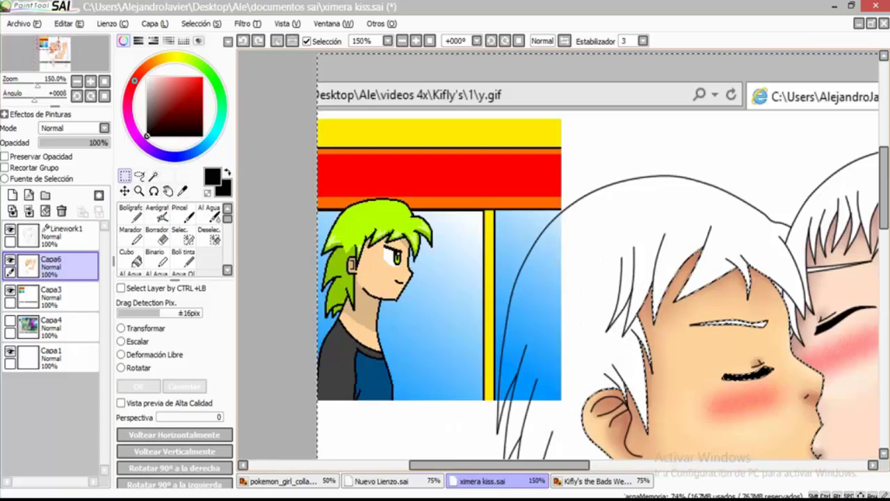
alt+click(357, 218)
click(157, 212)
mouse_move(714, 302)
mouse_down()
mouse_move(422, 266)
mouse_move(375, 243)
mouse_up()
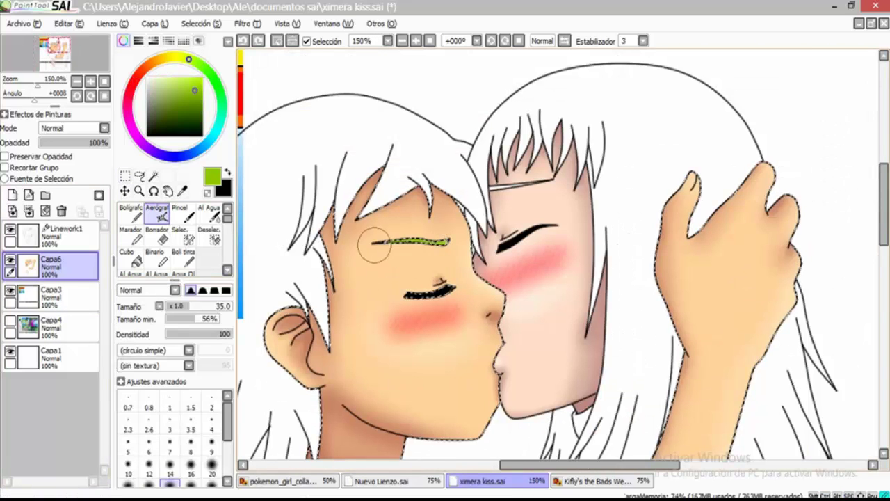
click(125, 190)
key(ctrl+d)
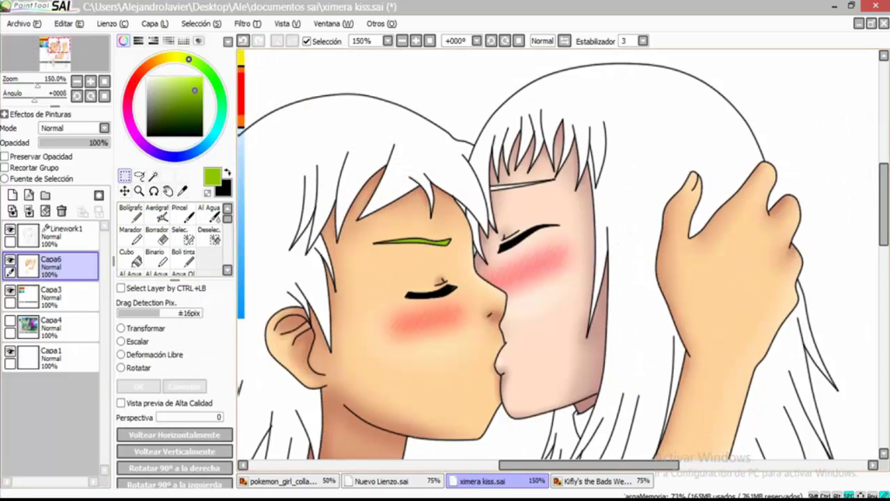
Sample the dark blue of the reference character's shirt and select the boy's torso on Linework1 with the Magic Wand
scroll(557, 258, down, 3)
click(63, 235)
scroll(556, 257, up, 3)
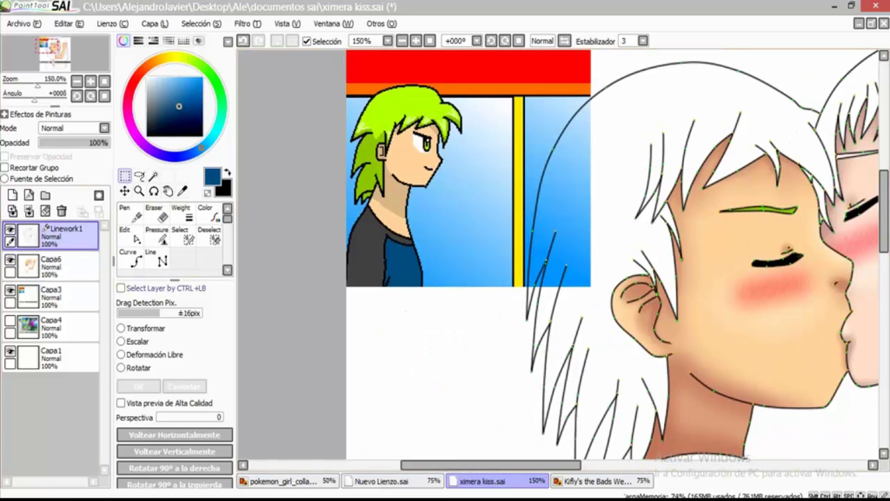
key(w)
scroll(557, 257, down, 6)
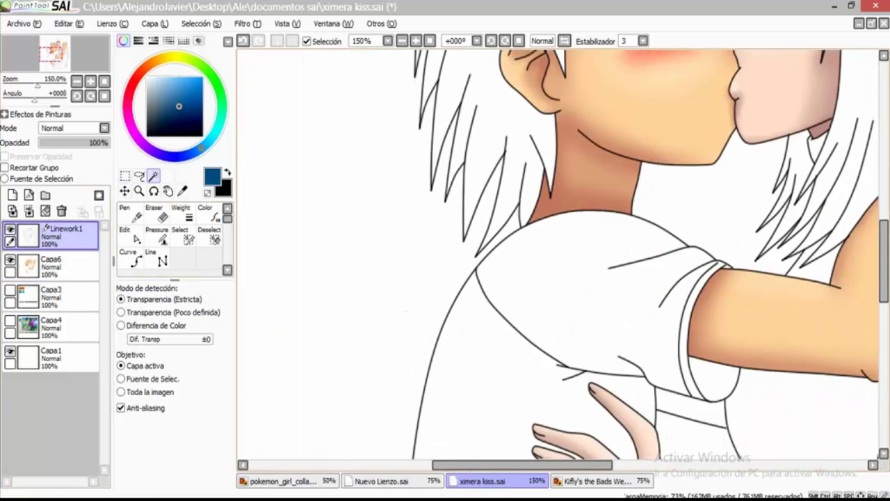
click(389, 278)
Add the narrow gap between the girl's fingers to the selection and fill the boy's torso with dark blue on Capa6
scroll(478, 250, up, 1)
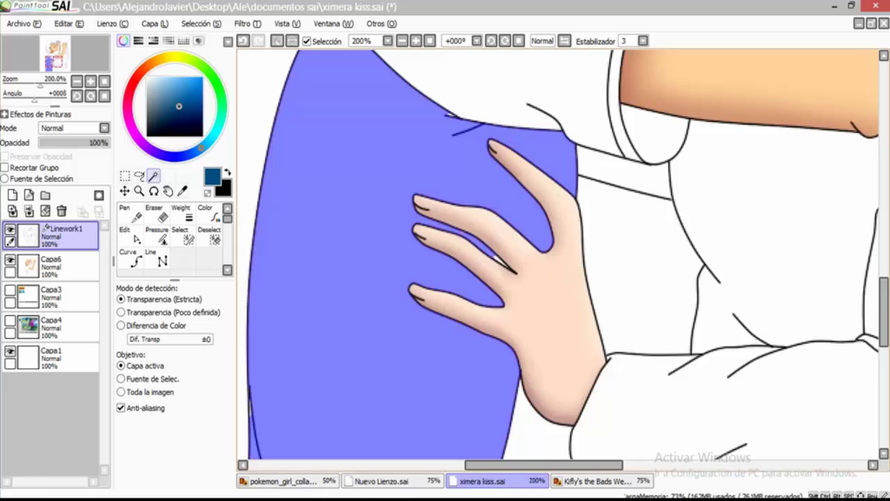
key(s)
scroll(462, 234, up, 2)
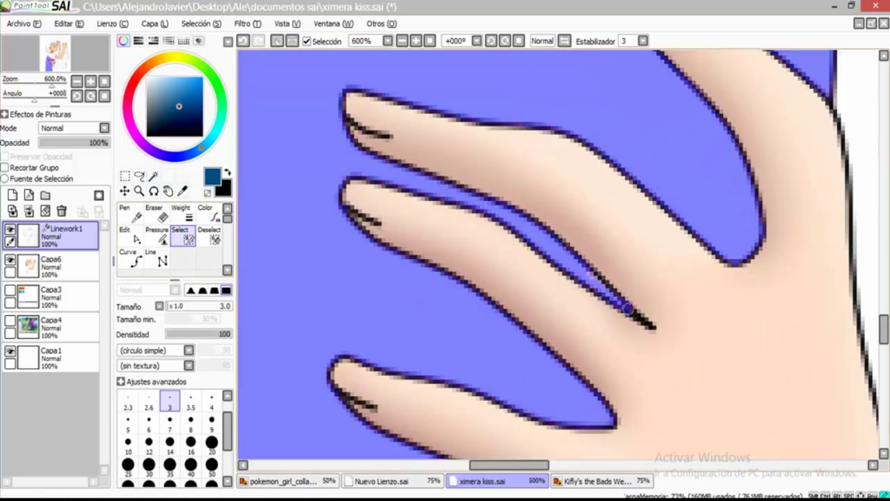
scroll(557, 258, down, 3)
click(51, 264)
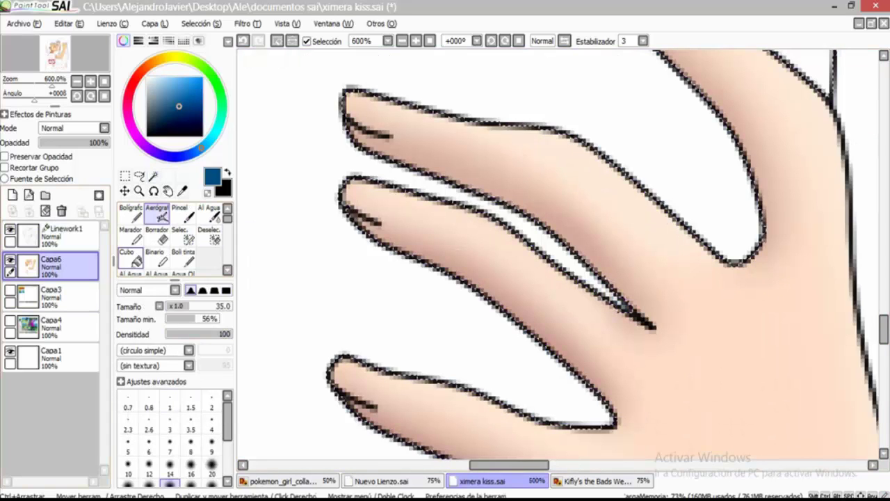
click(129, 257)
click(327, 236)
scroll(556, 257, down, 2)
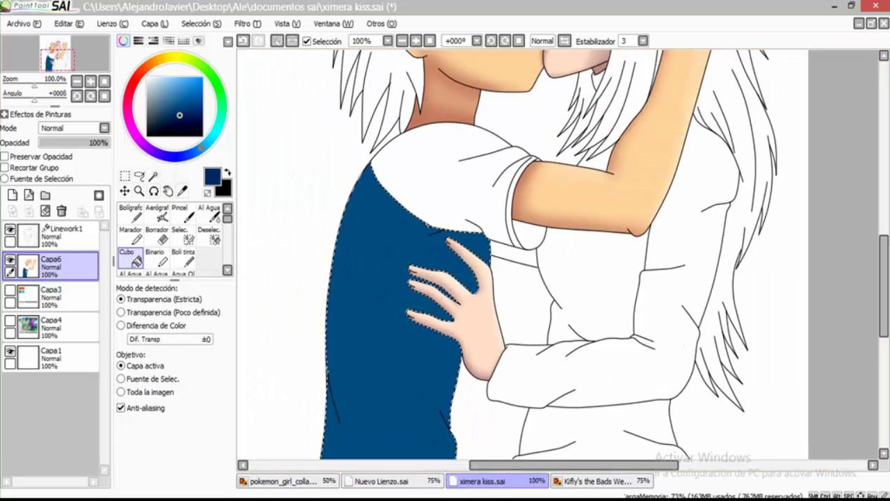
Airbrush navy shadows along the torso's edges and around the girl's hand at density 50, and lighter blue highlights at density 35
click(157, 213)
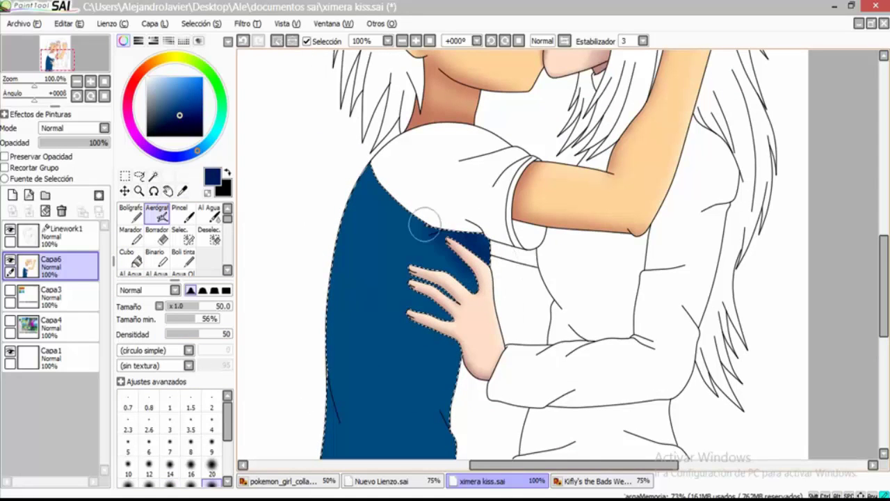
scroll(413, 237, down, 3)
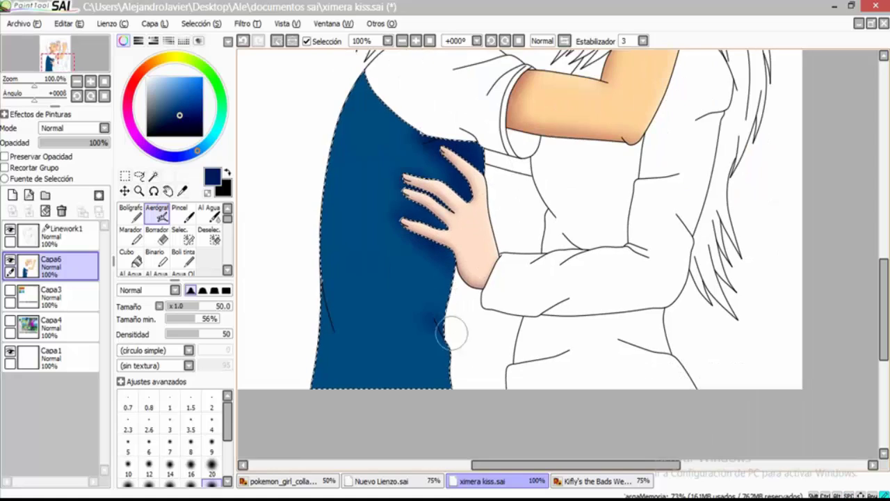
mouse_move(363, 80)
mouse_down()
mouse_move(335, 267)
mouse_move(338, 341)
mouse_up()
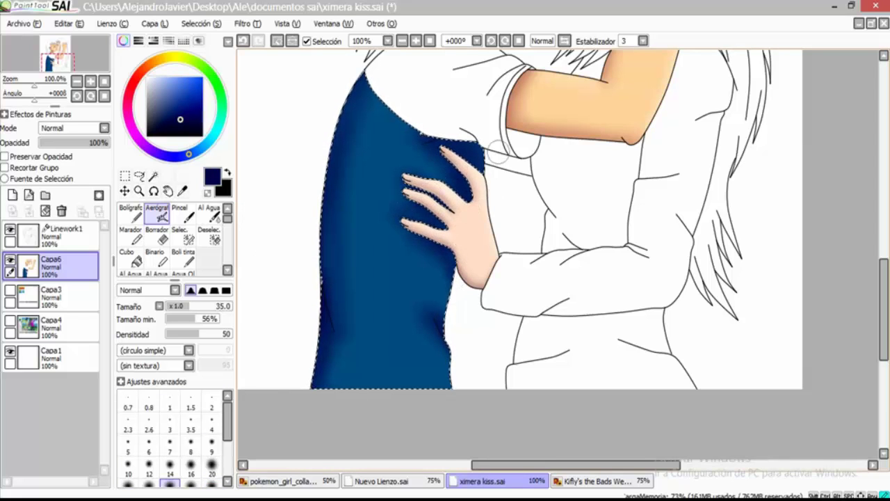
scroll(492, 146, up, 2)
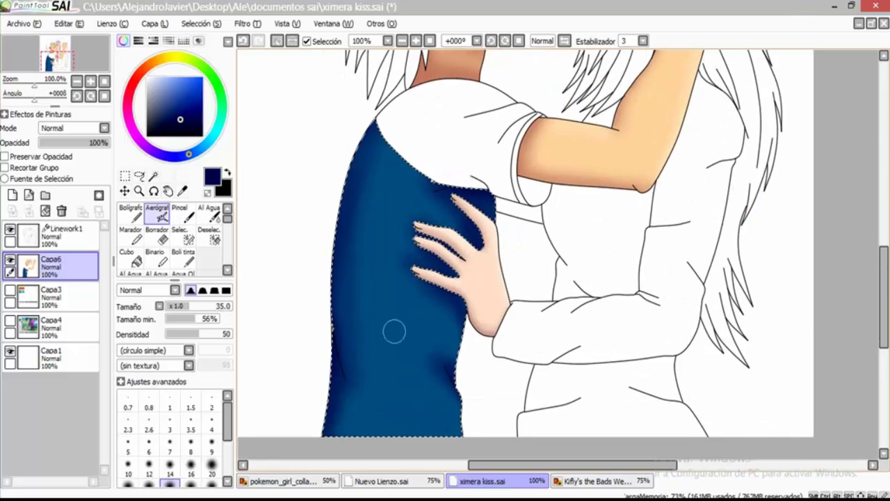
alt+click(394, 332)
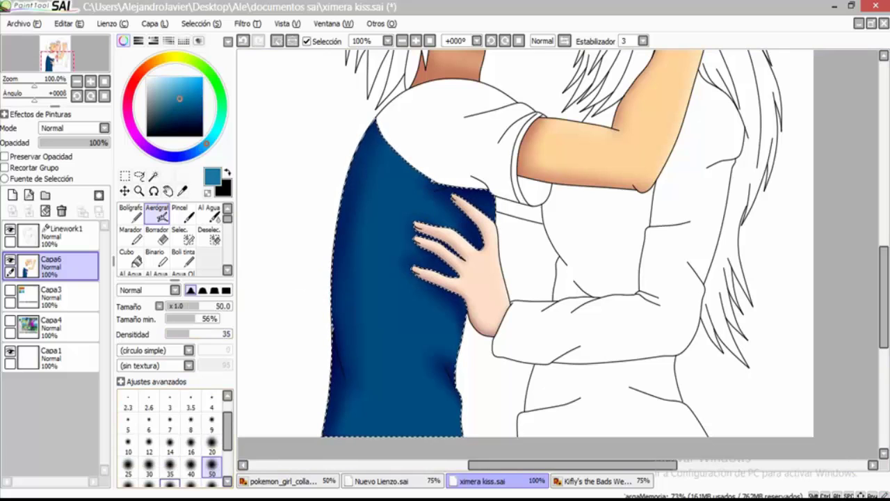
scroll(405, 308, up, 3)
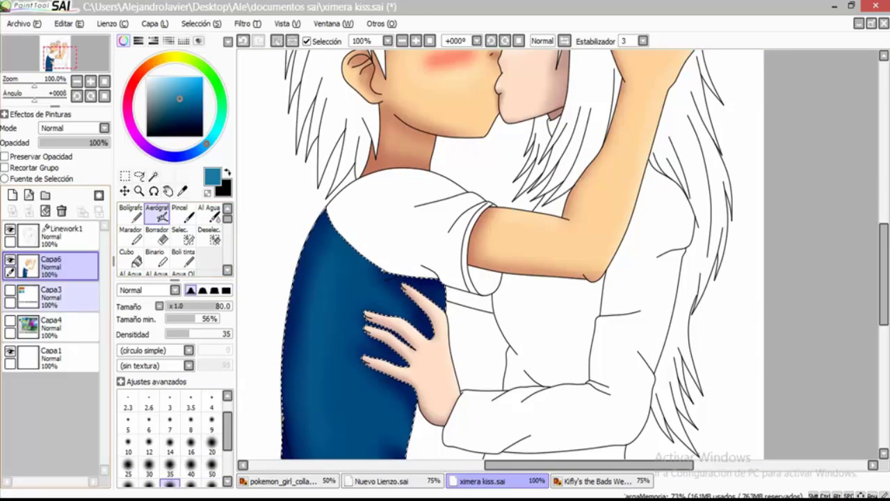
Sample the reference character's dark grey sleeve colour and select the boy's shoulder and sleeve on Linework1 with the Magic Wand
scroll(390, 327, left, 3)
scroll(389, 327, up, 2)
key(ctrl+plus)
click(9, 289)
click(63, 235)
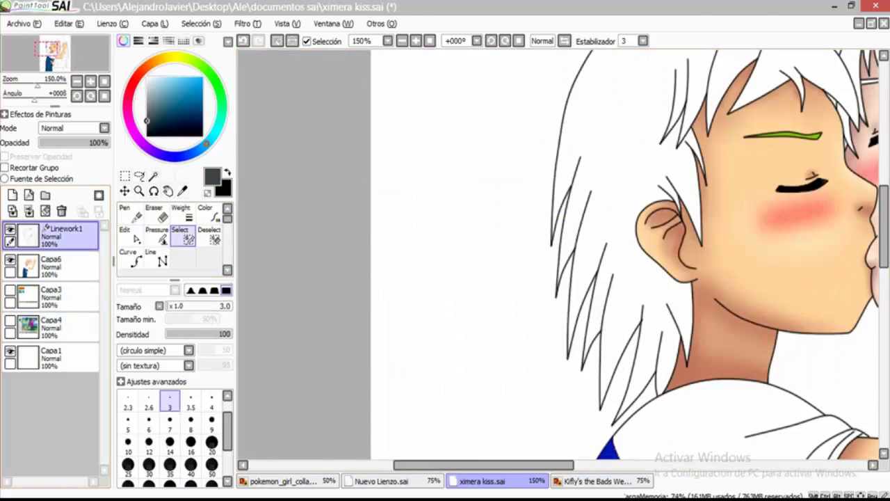
scroll(557, 258, down, 2)
scroll(557, 257, right, 2)
key(w)
click(591, 292)
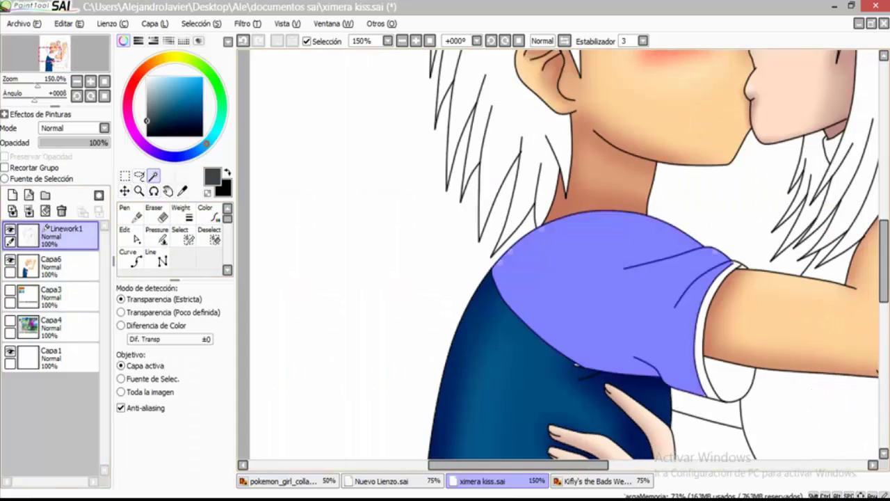
Add the sleeve's cuff, its inner opening and the strip of shirt beneath it to the Magic Wand selection
key(ctrl+plus)
key(ctrl+plus)
scroll(556, 258, down, 2)
click(647, 299)
click(605, 362)
key(ctrl+plus)
key(ctrl+plus)
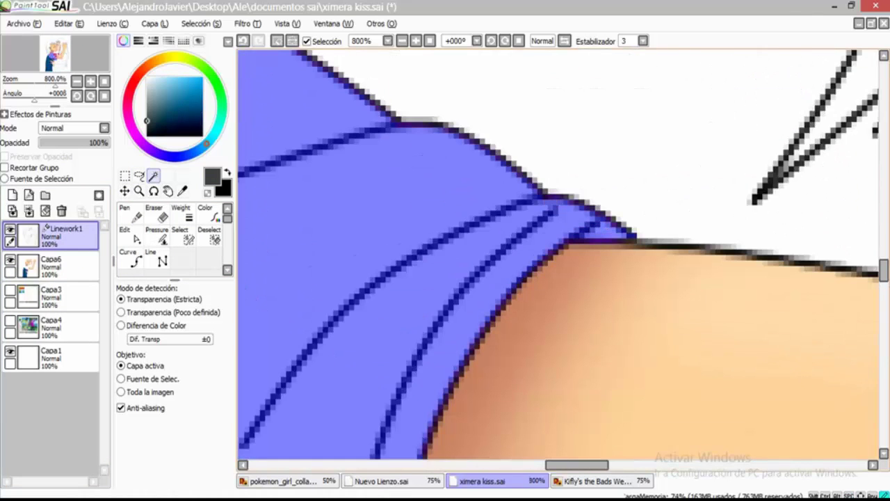
key(ctrl+minus)
key(ctrl+minus)
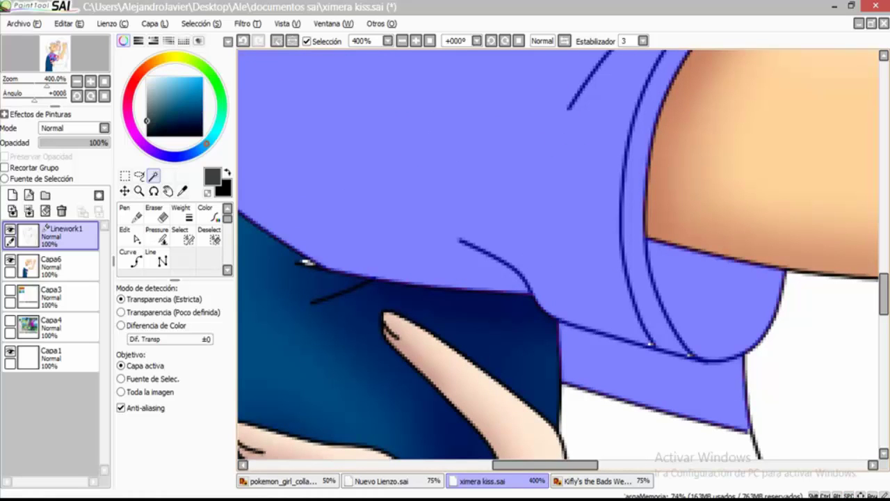
Fill the selected sleeve, cuff and shirt strip with dark grey on Capa6
click(51, 265)
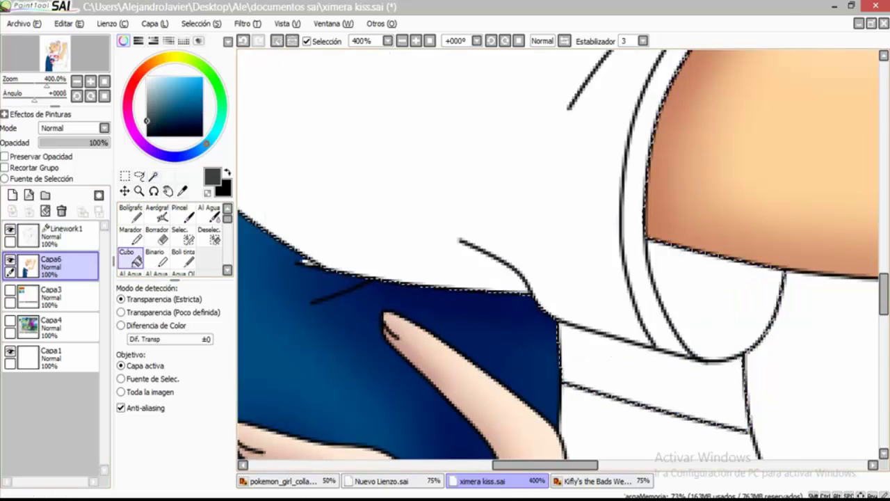
key(ctrl+minus)
key(ctrl+minus)
key(ctrl+minus)
key(ctrl+minus)
click(368, 278)
Airbrush darker grey shadows along the sleeve's lower edge and fold lines at size 35
key(ctrl+plus)
key(ctrl+plus)
key(ctrl+plus)
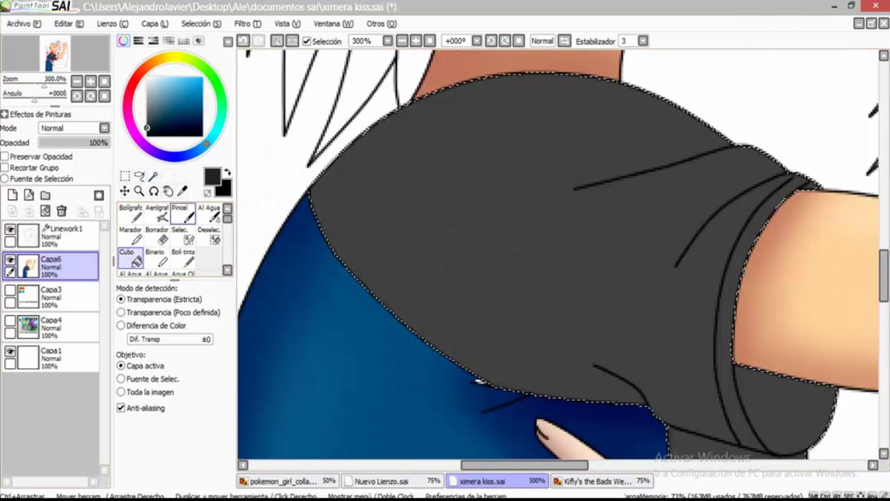
key(v)
scroll(496, 268, down, 3)
click(169, 464)
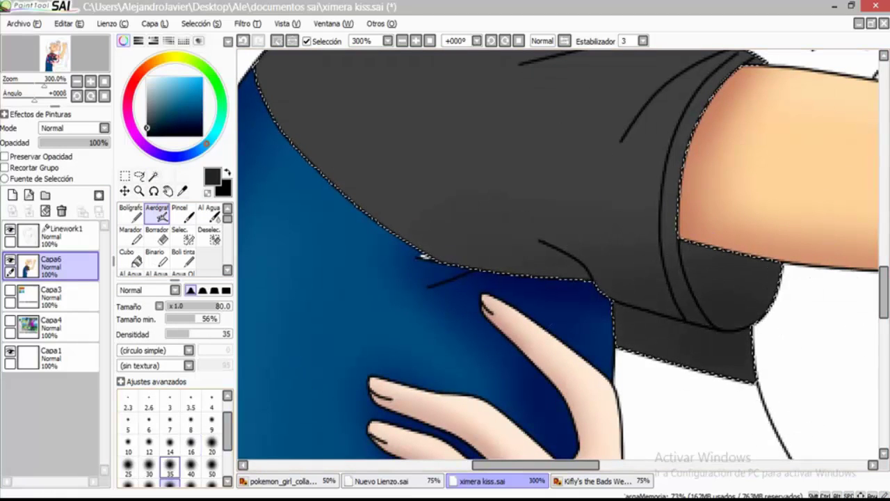
drag(547, 255, 409, 253)
scroll(698, 322, up, 3)
mouse_move(668, 223)
mouse_down()
mouse_move(646, 169)
mouse_move(482, 185)
mouse_move(522, 150)
mouse_up()
Airbrush black shadows along the upper sleeve folds and inside the cuff opening at size 20
click(212, 442)
click(147, 135)
mouse_move(627, 134)
mouse_down()
mouse_move(513, 178)
mouse_move(628, 191)
mouse_move(712, 156)
mouse_up()
scroll(711, 155, down, 3)
scroll(685, 312, down, 1)
drag(695, 327, 686, 312)
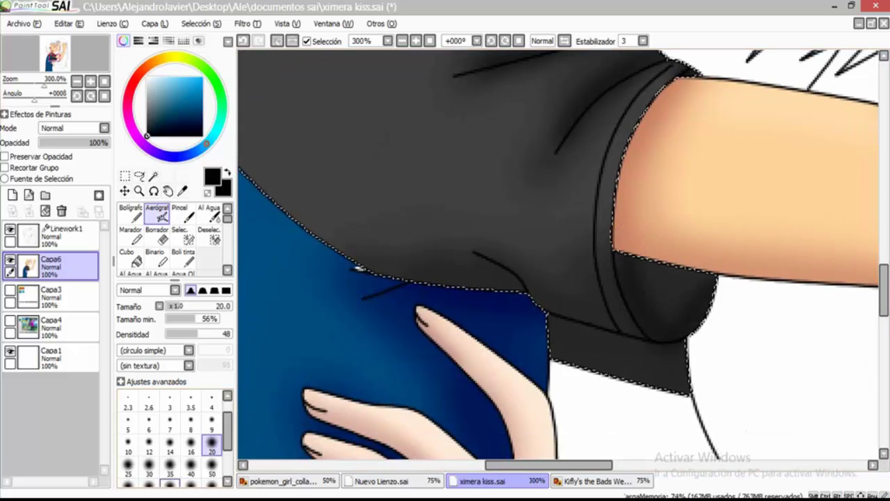
Enlarge the airbrush to size 35 and darken the inner cuff and the shirt strip below it with black
key(bracketright)
key(bracketright)
key(bracketright)
mouse_move(656, 243)
mouse_down()
mouse_move(628, 269)
mouse_move(702, 333)
mouse_up()
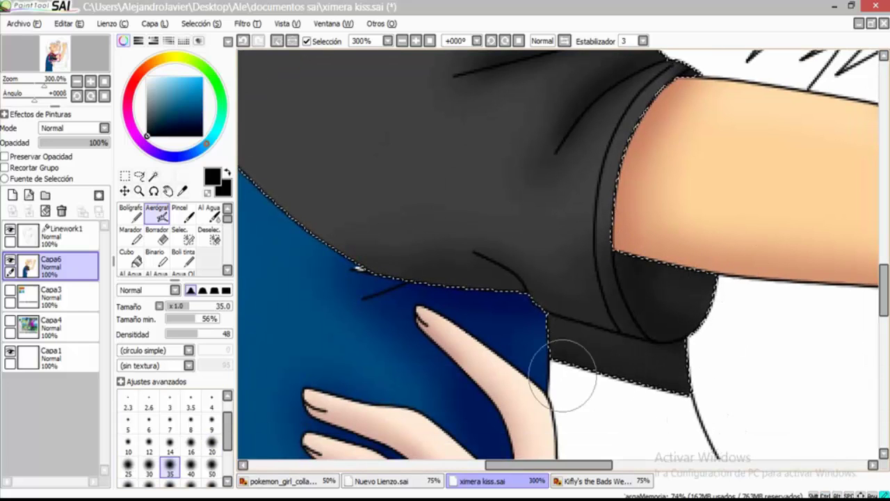
Airbrush lighter grey highlights across the boy's shoulder and between the sleeve folds at size 35 and density 48
key(bracketleft)
key(bracketleft)
key(bracketleft)
key(bracketleft)
key(bracketleft)
scroll(521, 301, up, 5)
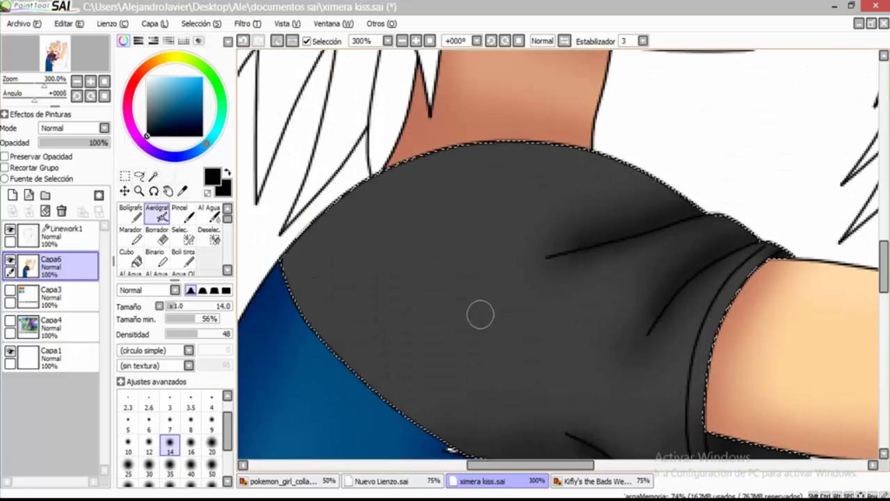
alt+click(481, 314)
key(bracketright)
key(bracketright)
key(bracketright)
key(bracketright)
key(bracketright)
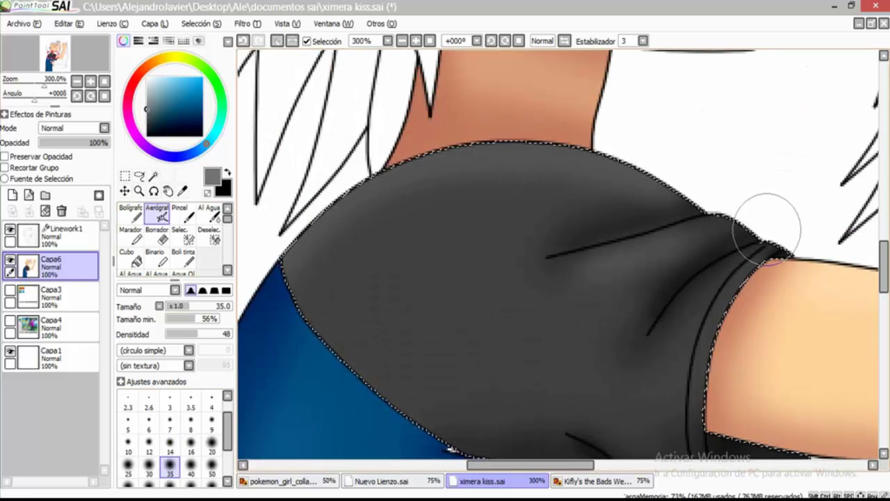
Invert the selection, sample the torso's dark blue, airbrush over the white gap beneath the sleeve, and clear the selection
scroll(676, 308, down, 5)
key(alt+s)
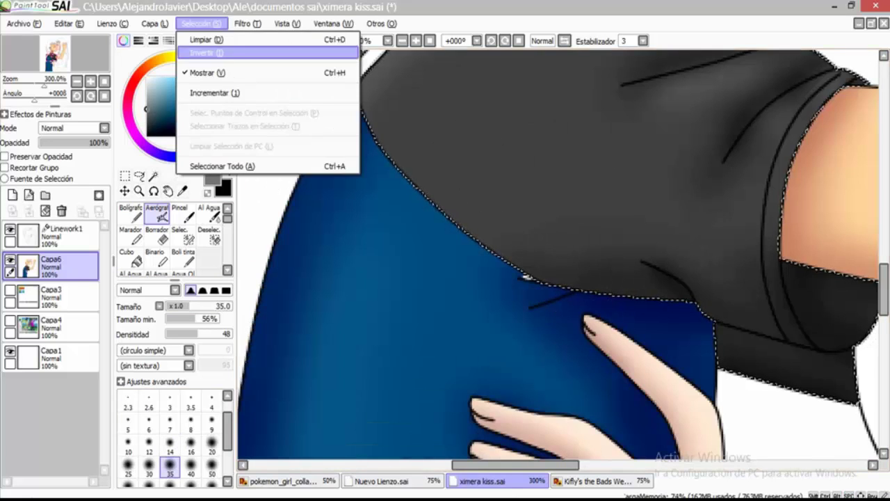
alt+click(314, 188)
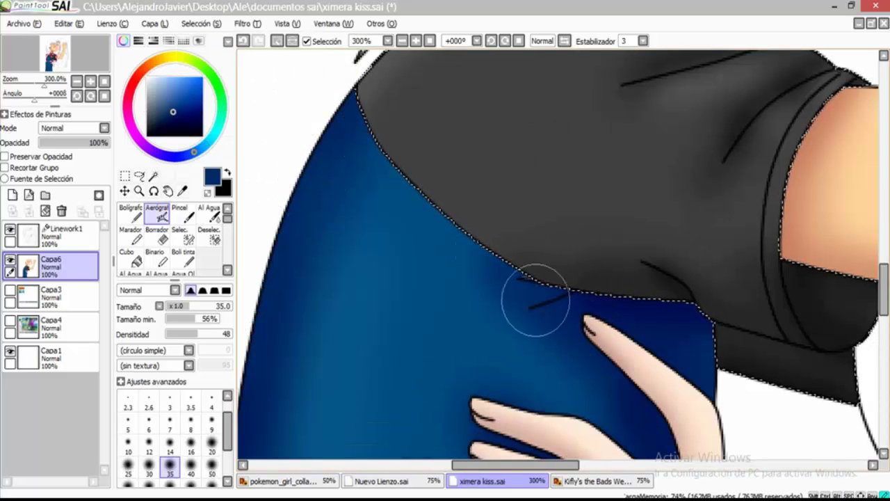
key(a)
scroll(535, 259, down, 2)
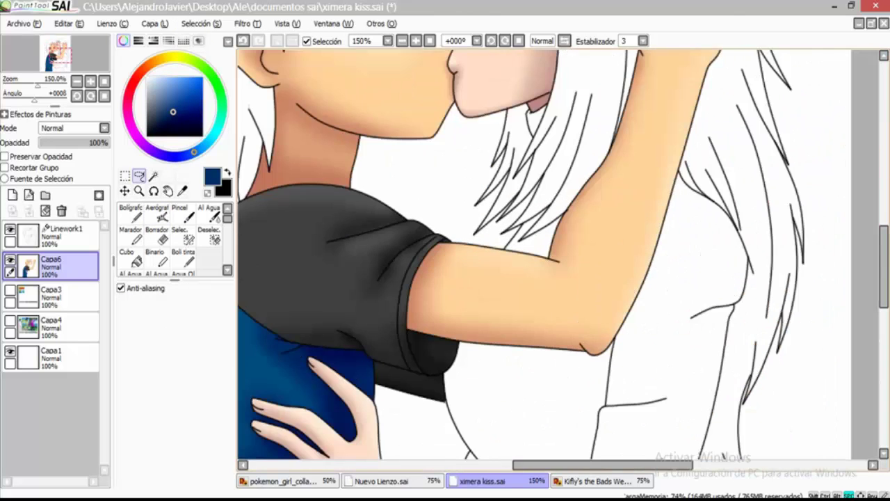
Activate the Linework1 layer, sample the magenta of the top on the Capa4 reference image, and hide that reference again
click(63, 233)
click(10, 320)
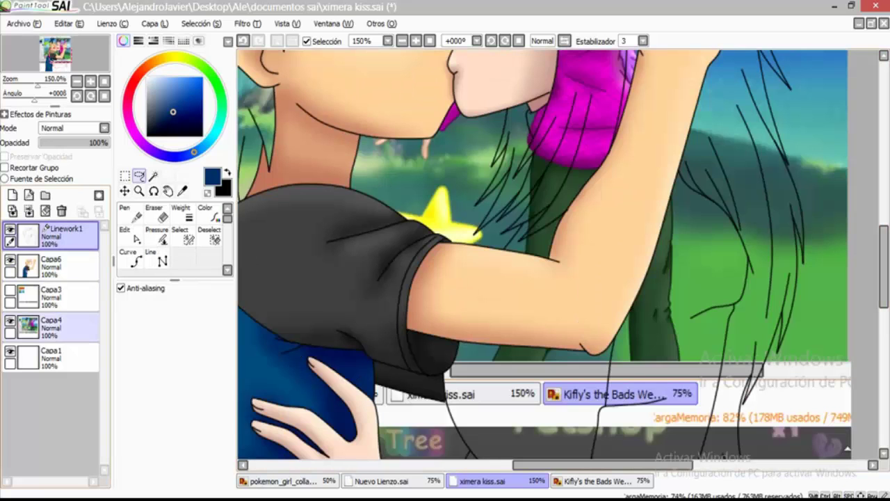
scroll(508, 126, up, 4)
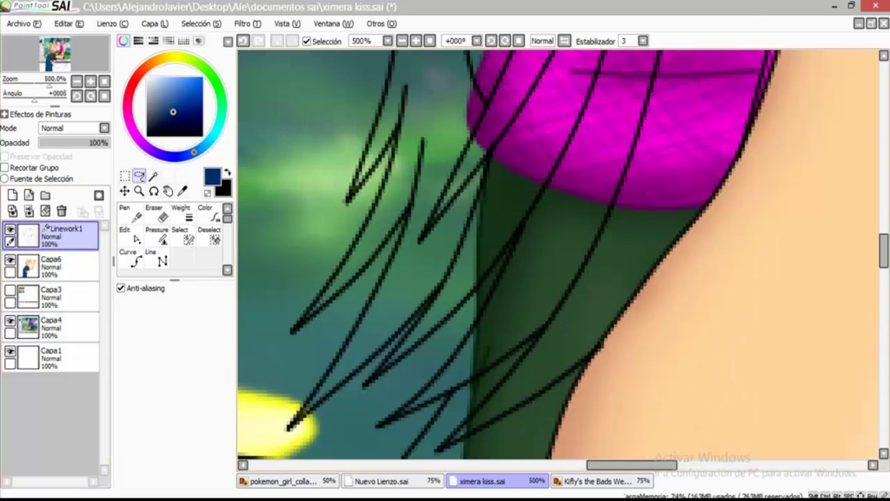
scroll(556, 258, down, 4)
click(10, 320)
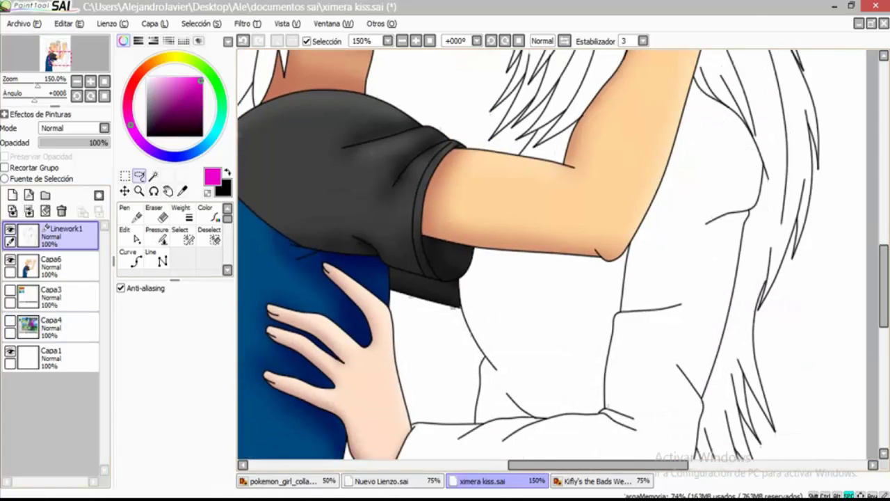
Select the girl's top, including its torso and sleeve, on the linework layer with the magic wand
click(153, 176)
click(542, 333)
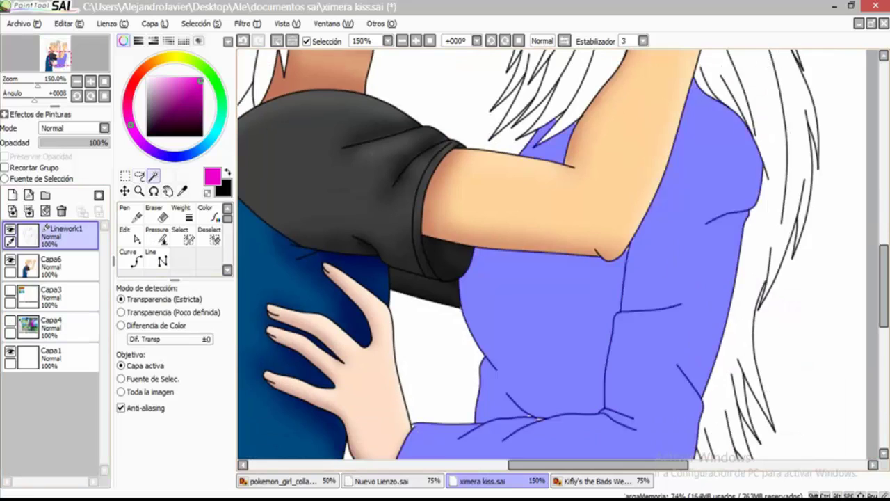
scroll(542, 334, up, 3)
click(500, 300)
click(180, 236)
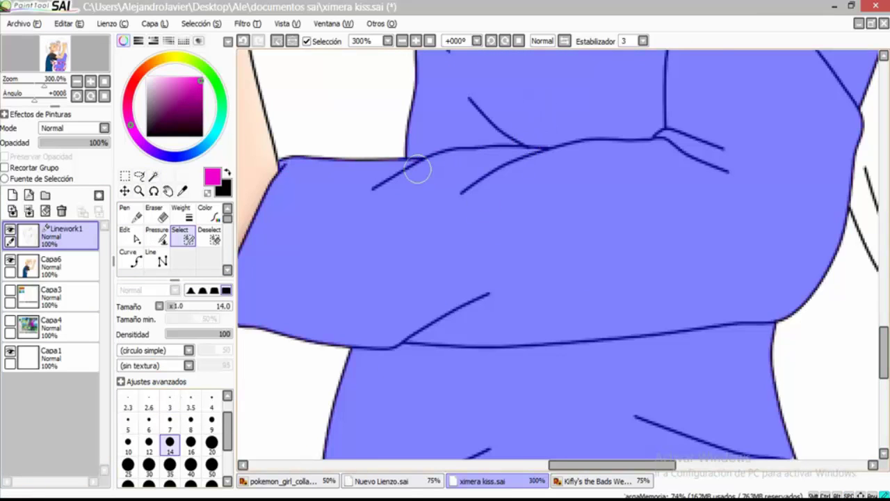
Paint missed gaps into the top's selection with the selection brush, using size 3 for the tips between hair strands
scroll(418, 169, down, 3)
scroll(761, 264, up, 5)
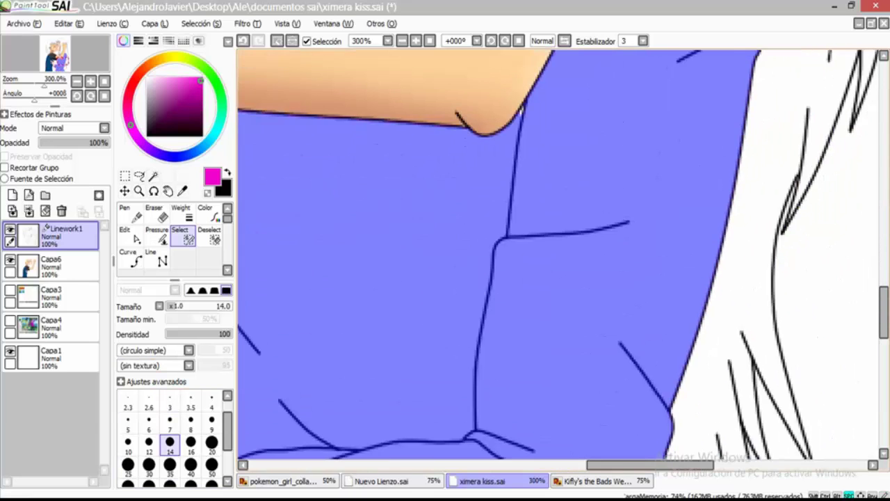
scroll(534, 277, up, 3)
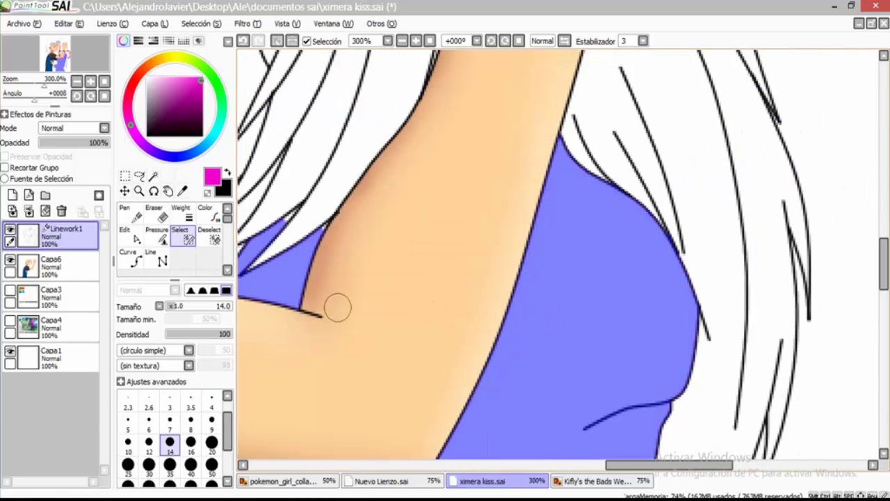
drag(338, 308, 491, 308)
scroll(477, 174, up, 5)
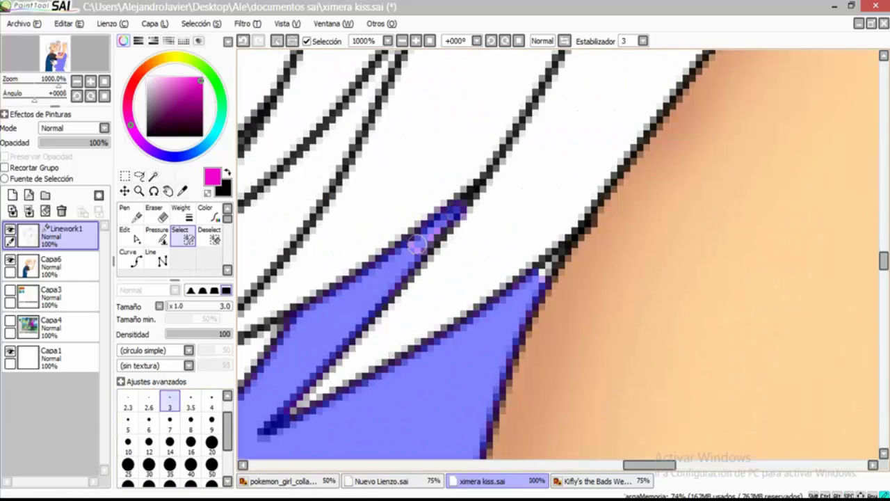
Fill the selected top with magenta on the Capa6 layer, including the small area between the hair and arm
click(51, 265)
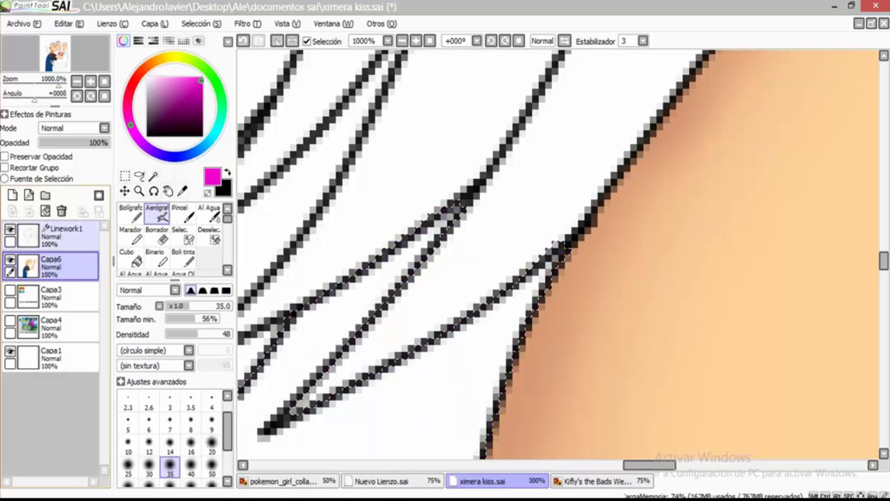
click(130, 257)
click(555, 248)
scroll(554, 248, down, 7)
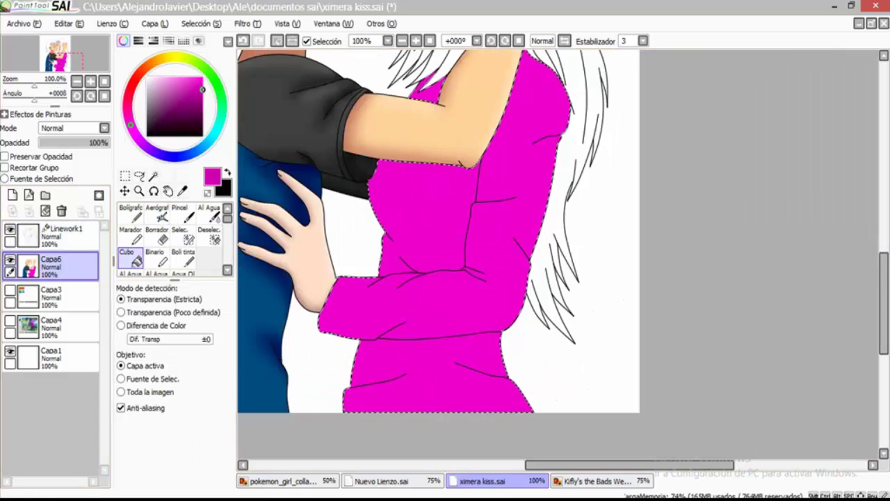
Airbrush darker magenta shading around the bust, waist and forearm of the top at size 80 and density 48
click(158, 213)
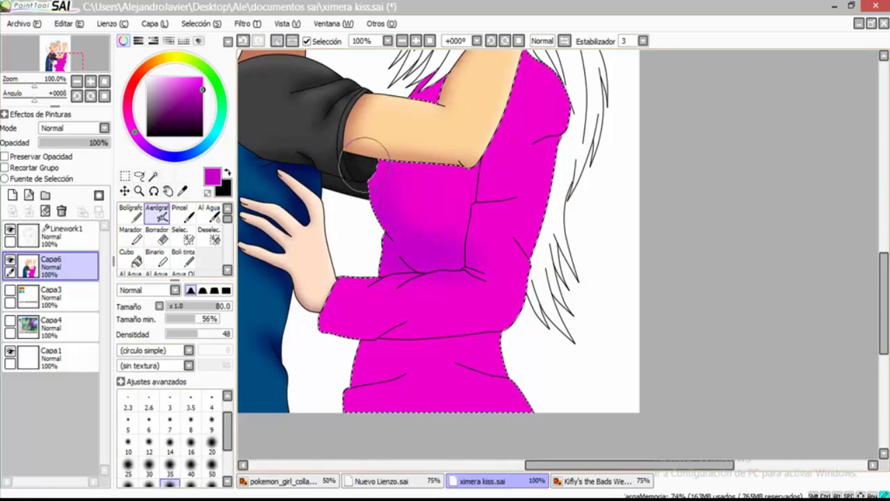
scroll(452, 218, up, 3)
scroll(381, 180, down, 4)
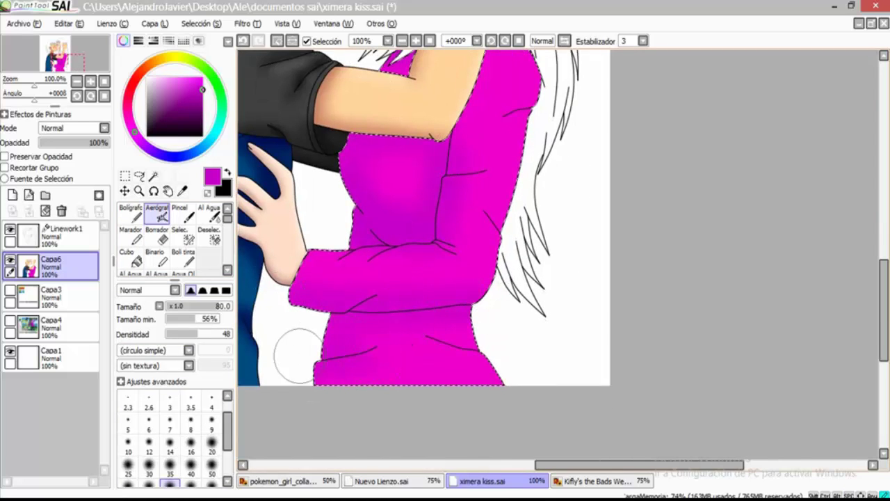
Reduce the airbrush to size 35 and shade the waist, elbow and shoulder folds of the top in darker magenta
click(170, 464)
scroll(386, 359, up, 3)
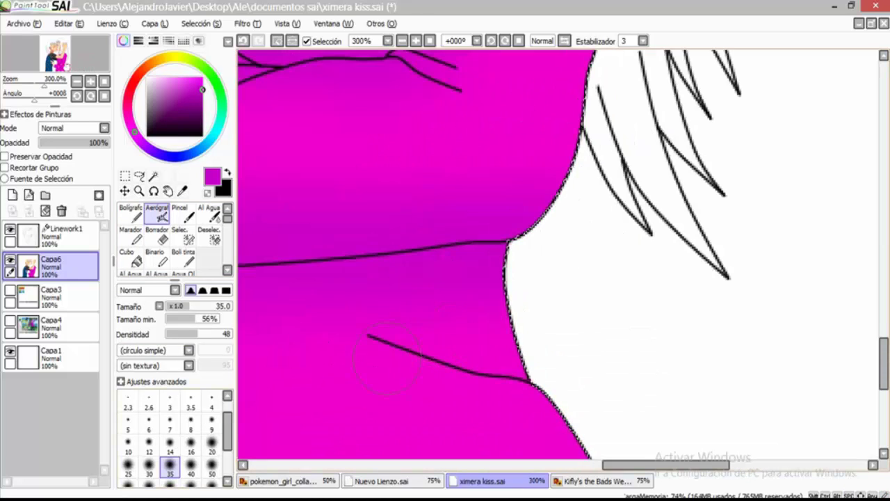
scroll(398, 327, down, 3)
scroll(462, 332, up, 3)
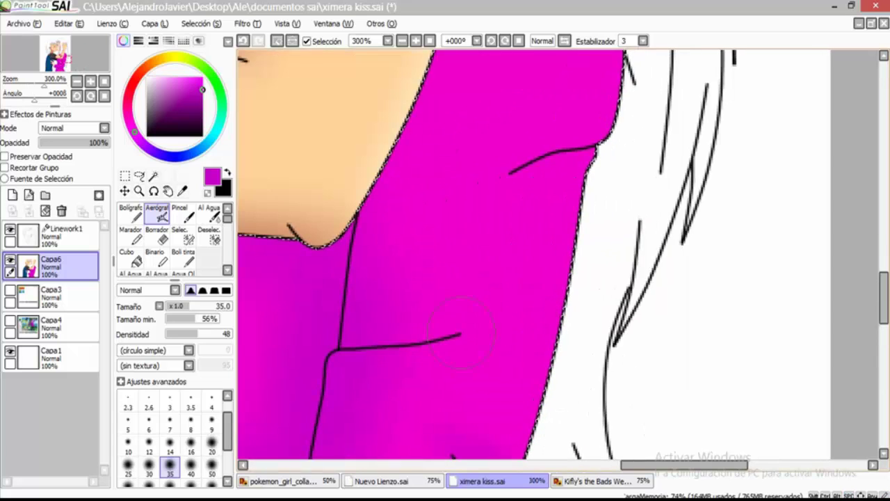
scroll(453, 319, down, 3)
scroll(453, 319, up, 3)
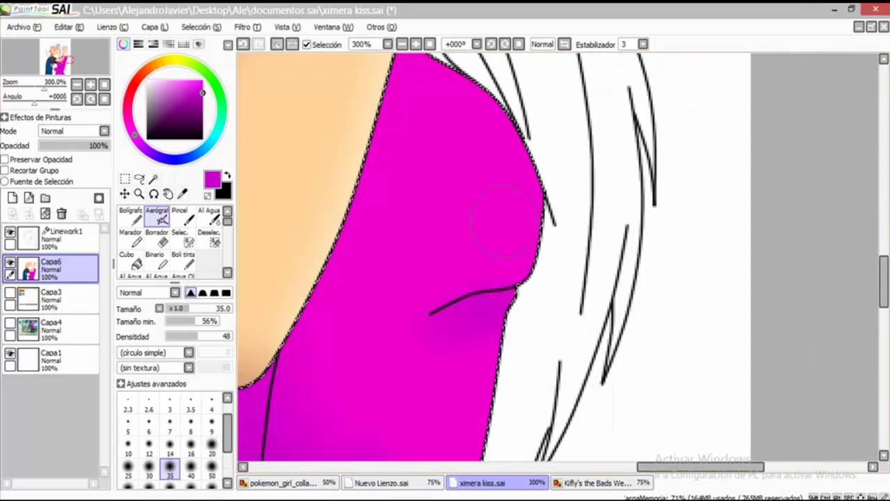
scroll(517, 225, down, 2)
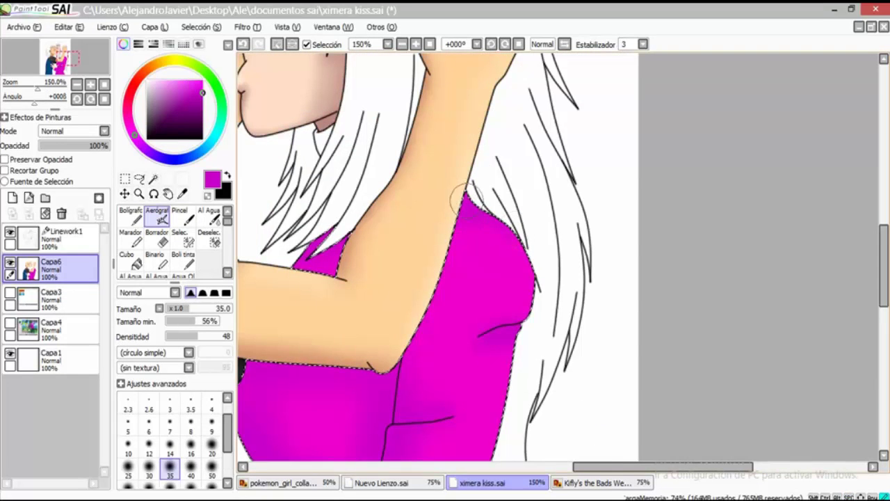
Deepen the shadows around the top's shoulder and armpit fold with dark purple, using airbrush sizes 35 and 20
scroll(506, 199, up, 4)
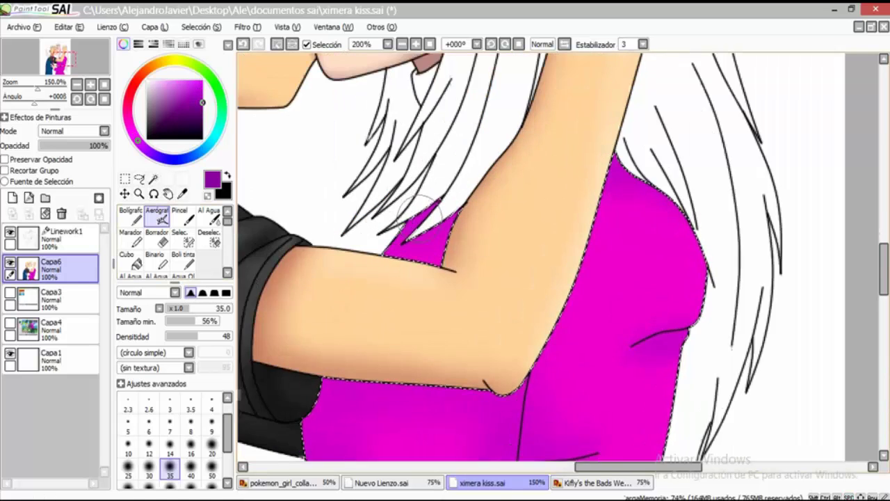
key(alt+Tab)
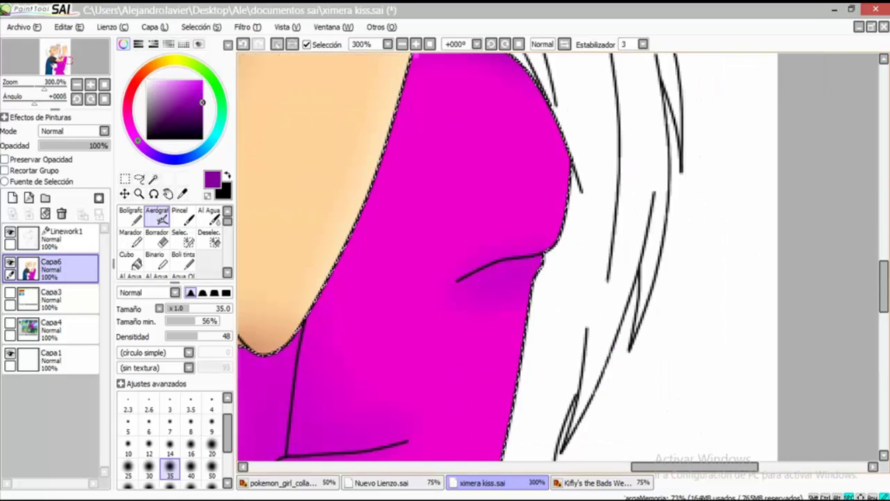
key(bracketleft)
key(bracketleft)
key(bracketleft)
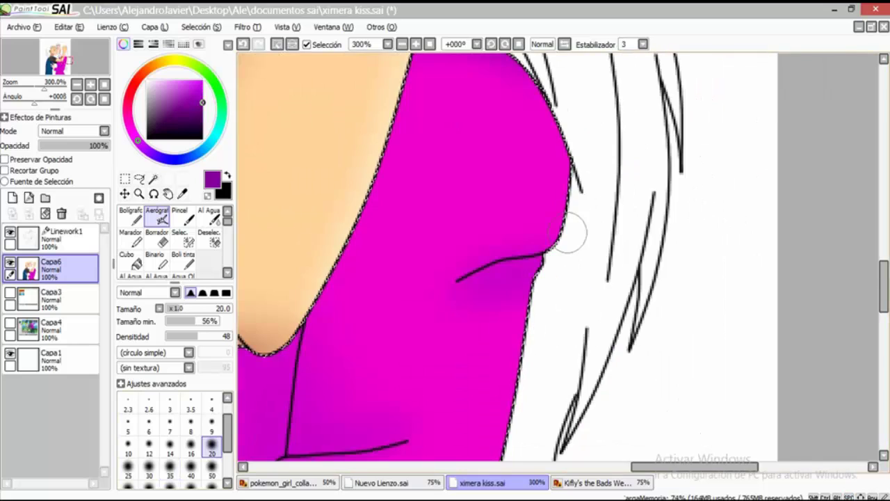
Airbrush dark purple shadows along the sleeve's elbow creases and the folds above the forearm at size 20
scroll(654, 258, down, 3)
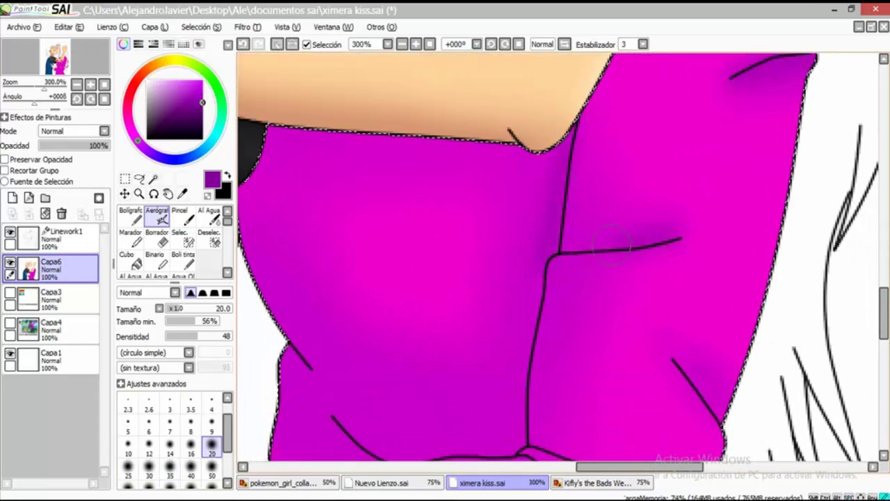
scroll(654, 257, down, 1)
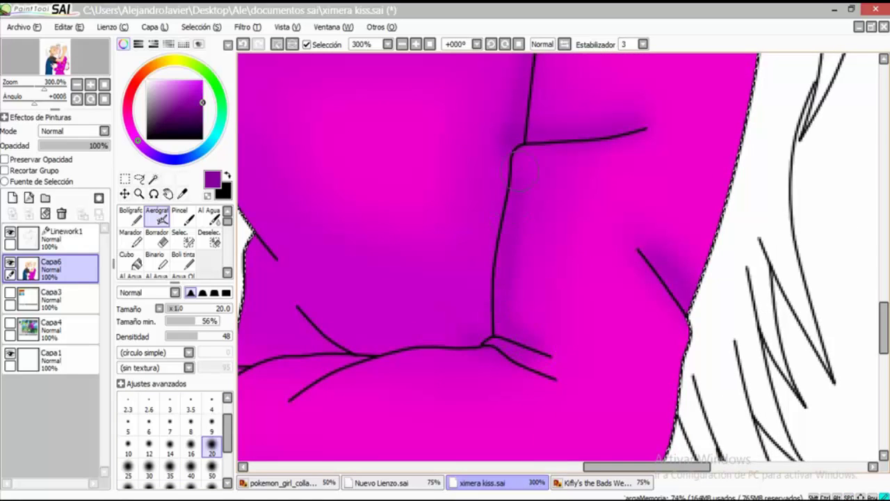
scroll(525, 171, down, 2)
scroll(342, 277, up, 2)
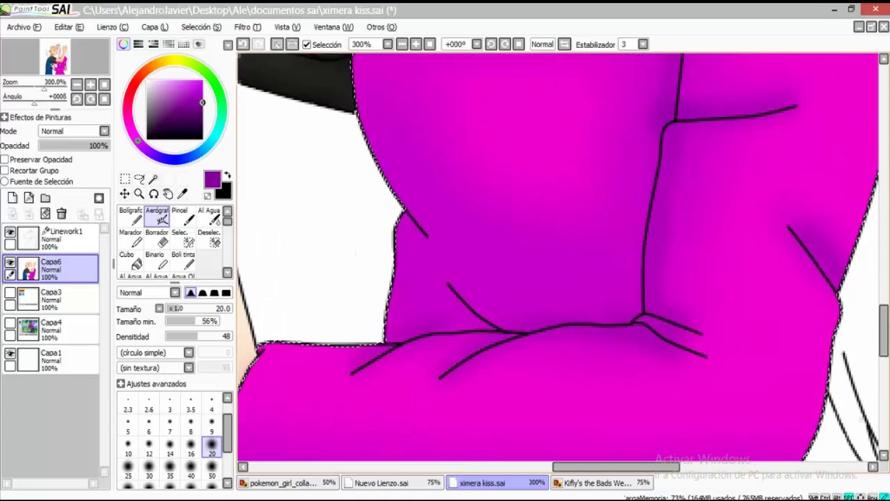
Enlarge the airbrush to 35 and 50 and darken the underside of the bust, the waist and the forearm with purple
key(bracketright)
key(bracketright)
key(bracketright)
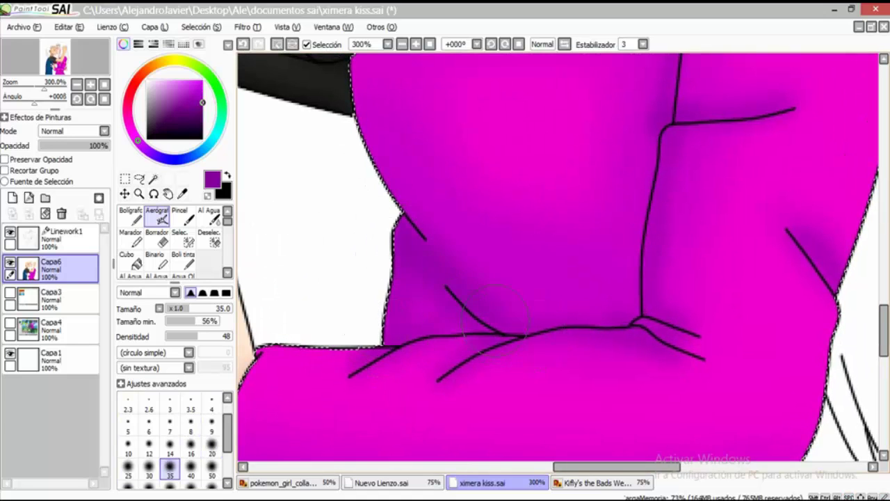
scroll(496, 314, up, 2)
key(bracketright)
key(bracketright)
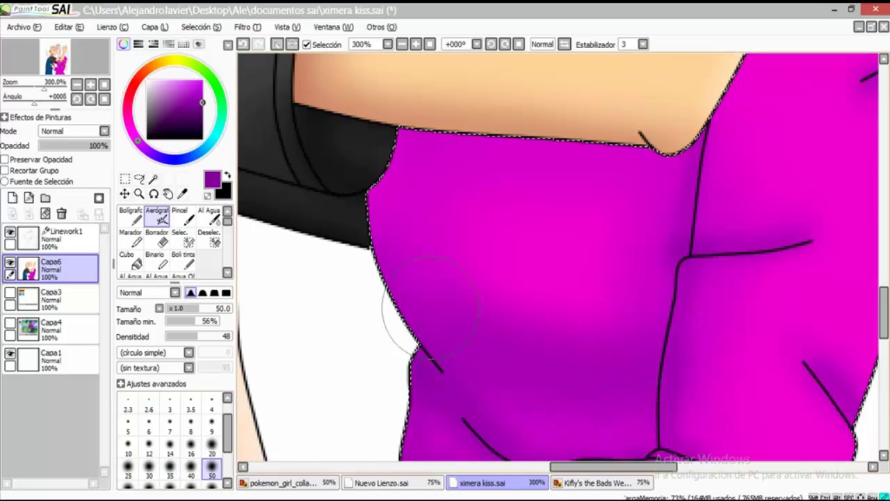
key(ctrl+minus)
scroll(487, 292, down, 2)
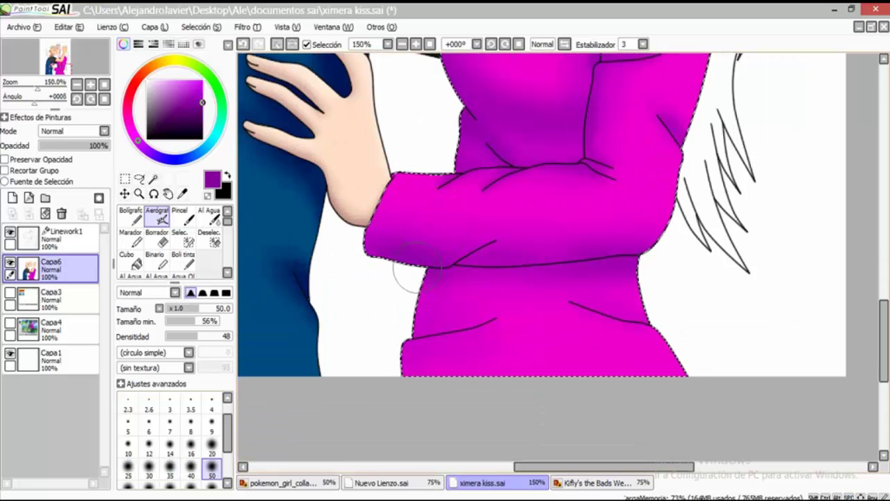
Airbrush purple shadows along the lower waist edges and hip folds of the top with sizes 14 and 20
key(bracketleft)
key(bracketleft)
key(ctrl+plus)
key(ctrl+plus)
key(ctrl+plus)
key(bracketleft)
key(bracketleft)
key(bracketleft)
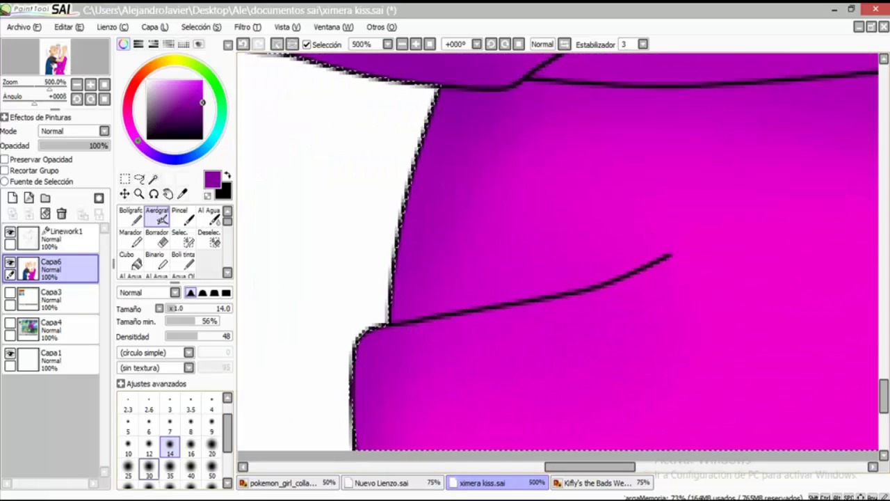
key(ctrl+minus)
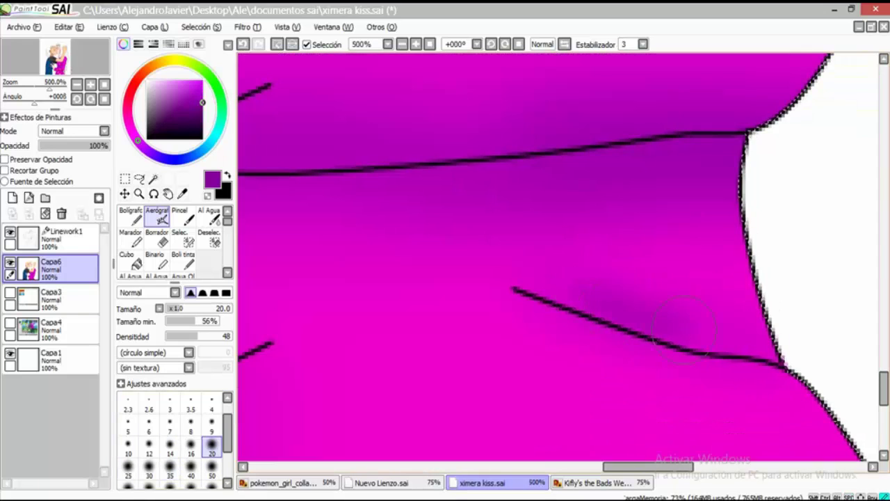
Sample the top's bright magenta and airbrush it over the upper sleeve at size 20
key(ctrl+minus)
key(ctrl+minus)
key(ctrl+minus)
scroll(487, 278, up, 5)
key(ctrl+plus)
key(ctrl+plus)
alt+click(448, 275)
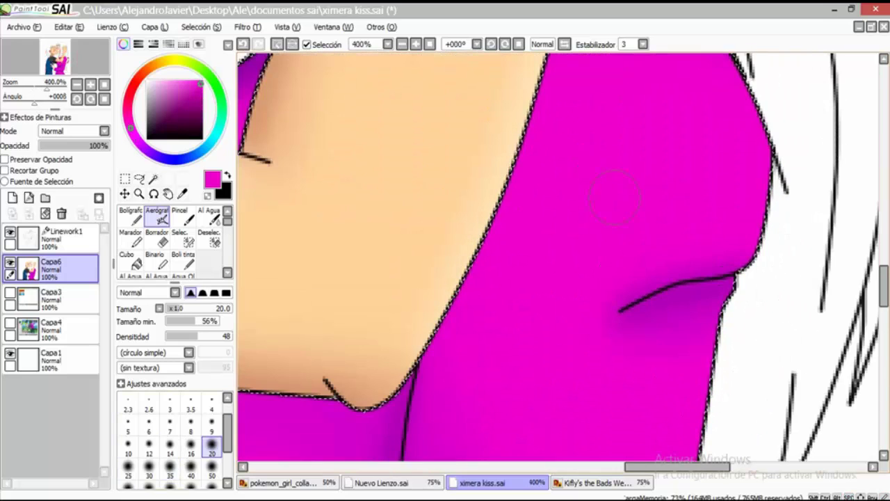
Sample a dark purple from the top and prepare a rough Aspero_Redond... airbrush on a new layer above the colours
key(ctrl+minus)
key(ctrl+minus)
alt+click(460, 292)
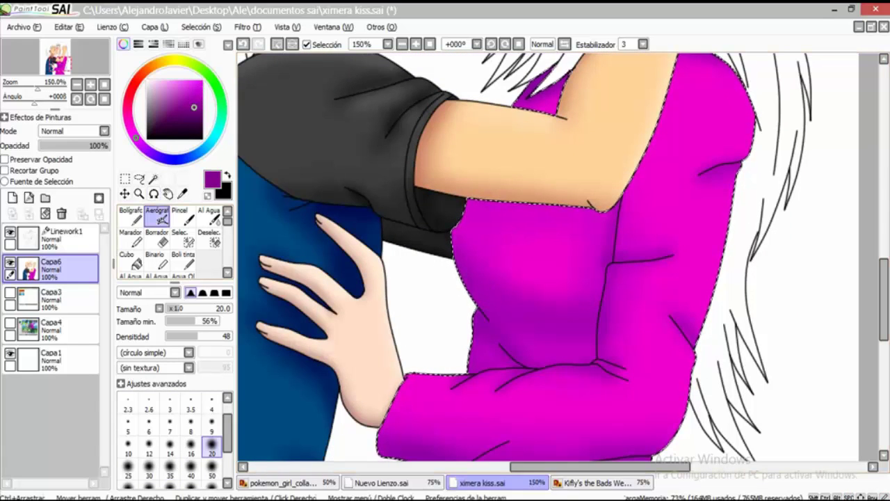
click(189, 353)
scroll(153, 417, down, 5)
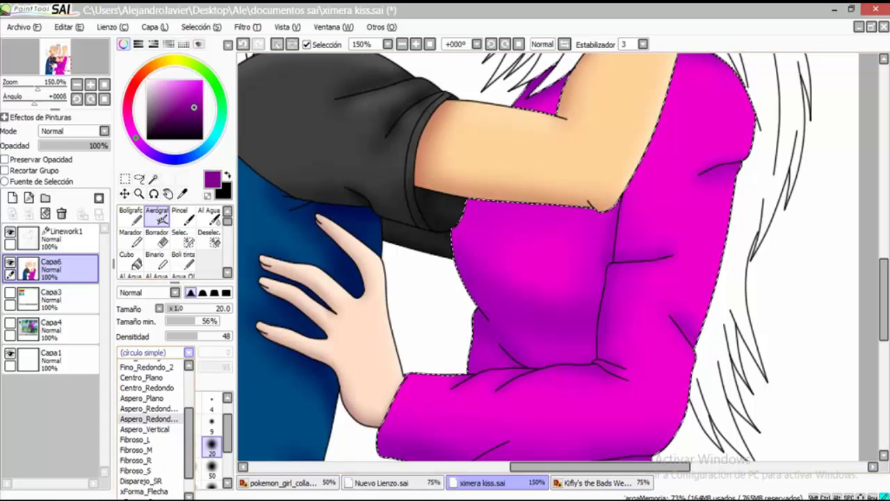
click(148, 417)
click(12, 197)
Enlarge the rough airbrush to size 120 with density 100, undoing the test stroke made on the top
key(bracketright)
key(bracketright)
key(bracketright)
key(bracketright)
key(bracketright)
key(bracketright)
key(bracketright)
key(bracketright)
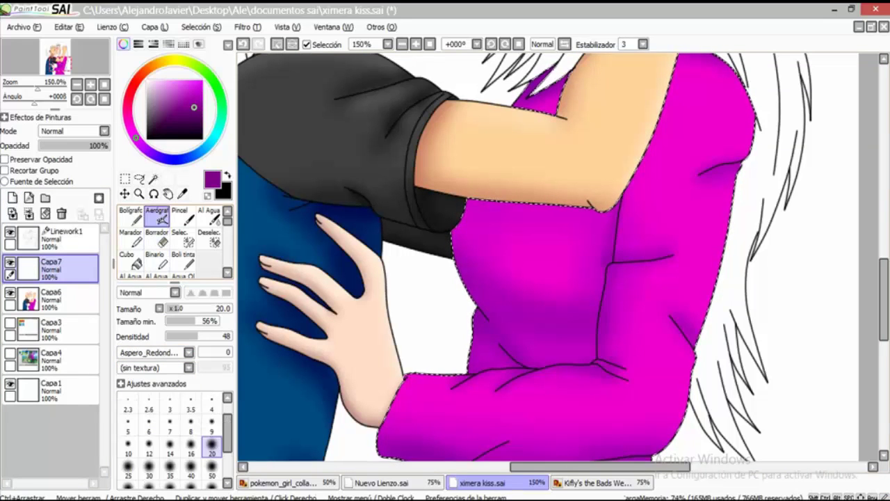
drag(449, 281, 400, 229)
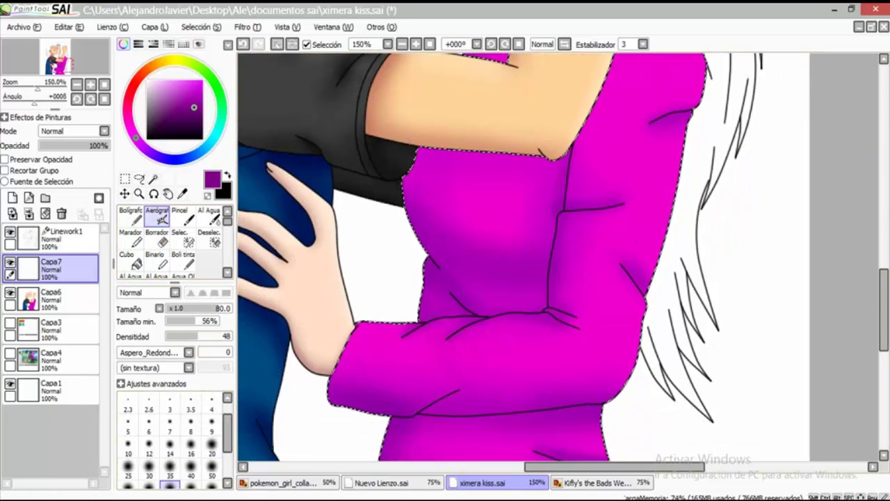
key(ctrl+z)
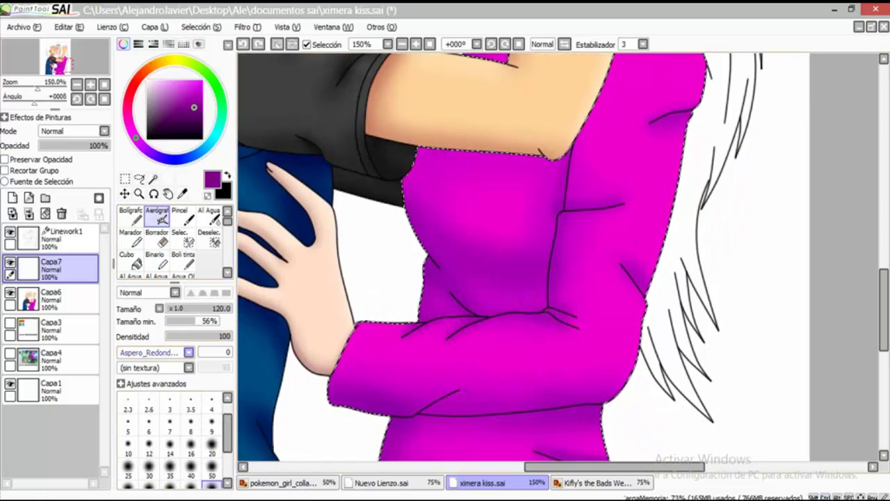
Test the Aspero_Redond... texture across the girl's forearm, undo the strokes, and switch the brush shape to Aspero_Vertical
click(188, 353)
click(148, 419)
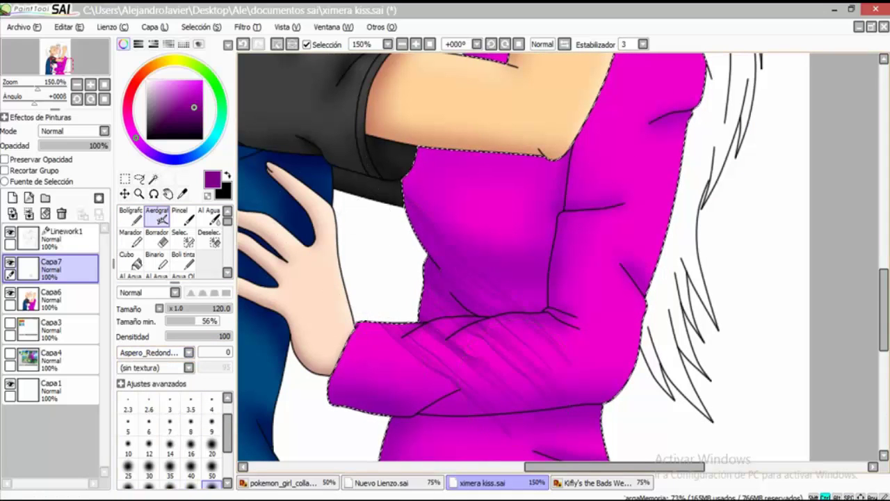
click(189, 352)
click(144, 429)
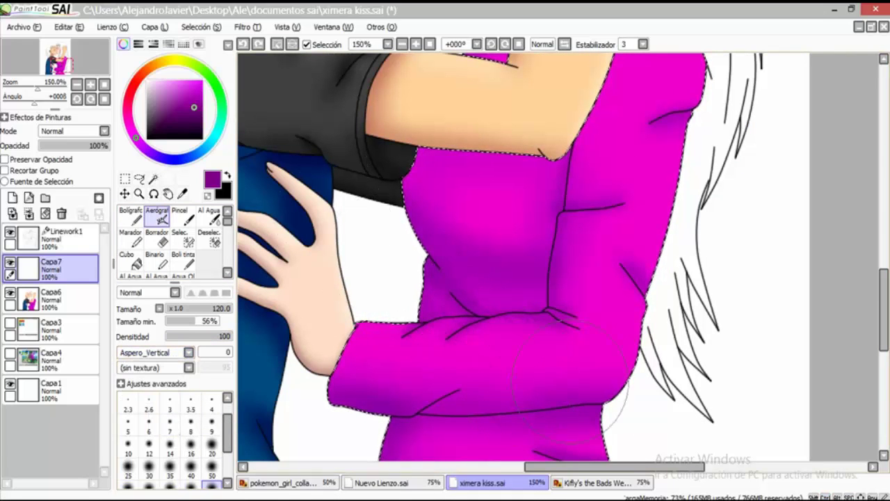
Return the airbrush shape to Aspero_Redond... and crosshatch dark purple fabric texture over the torso and neckline of the top
click(189, 353)
click(146, 387)
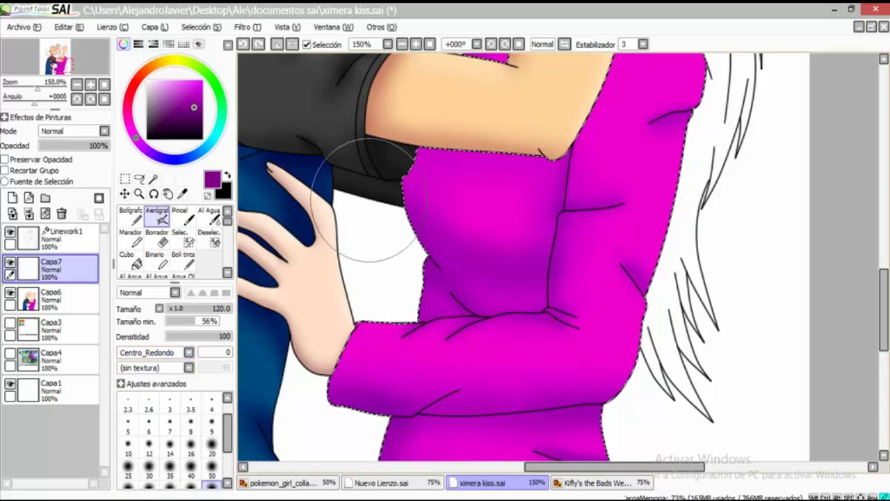
click(189, 353)
click(148, 419)
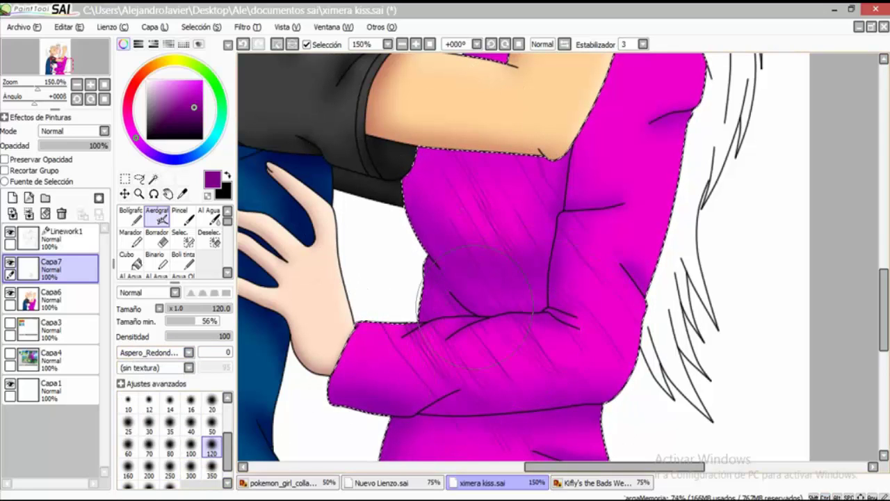
drag(567, 244, 574, 139)
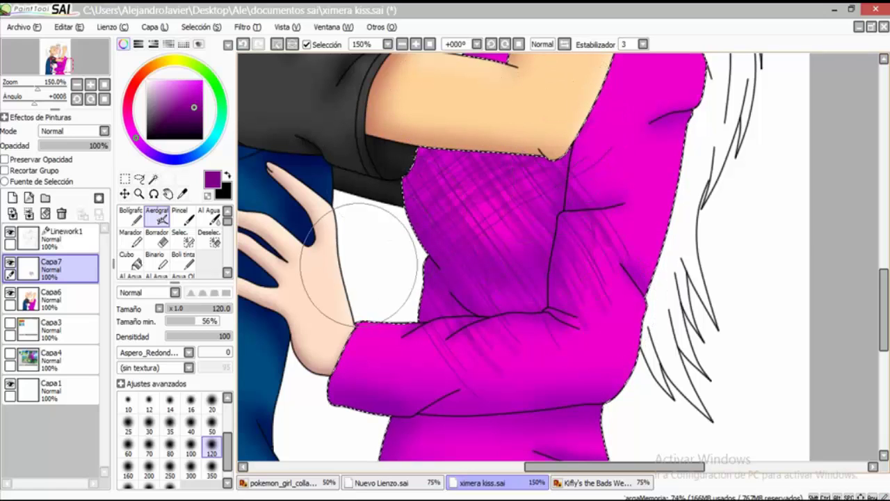
drag(459, 316, 421, 278)
drag(426, 382, 456, 265)
mouse_move(290, 362)
mouse_down()
mouse_move(412, 371)
mouse_move(606, 338)
mouse_move(543, 376)
mouse_move(460, 267)
mouse_move(500, 362)
mouse_move(612, 236)
mouse_up()
mouse_move(487, 173)
mouse_down()
mouse_move(473, 279)
mouse_move(452, 341)
mouse_up()
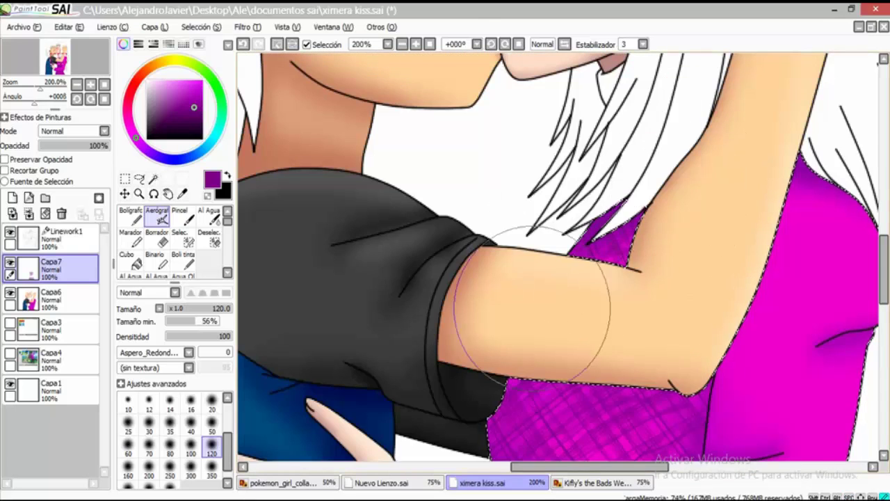
drag(578, 334, 647, 195)
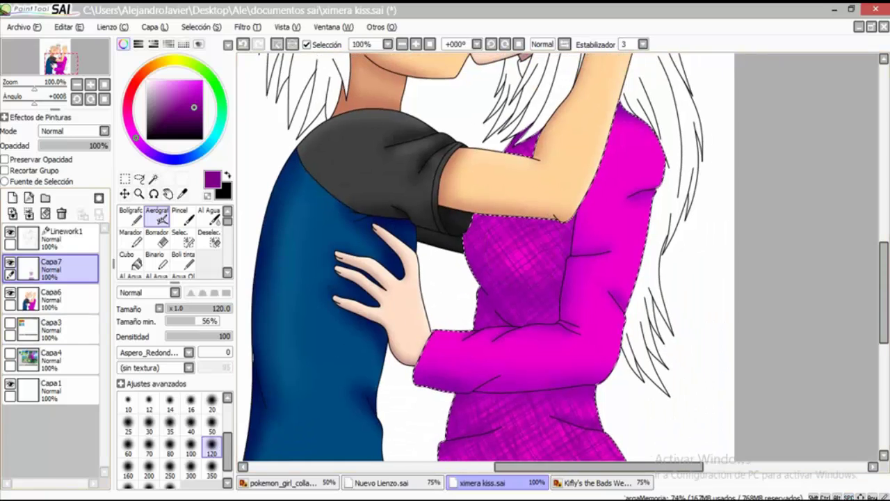
Add a new layer above the torso texture and crosshatch the same dark purple texture over the girl's whole sleeve
key(ctrl+shift+n)
drag(473, 273, 386, 188)
mouse_move(471, 291)
mouse_down()
mouse_move(372, 237)
mouse_move(407, 306)
mouse_move(442, 203)
mouse_move(501, 316)
mouse_up()
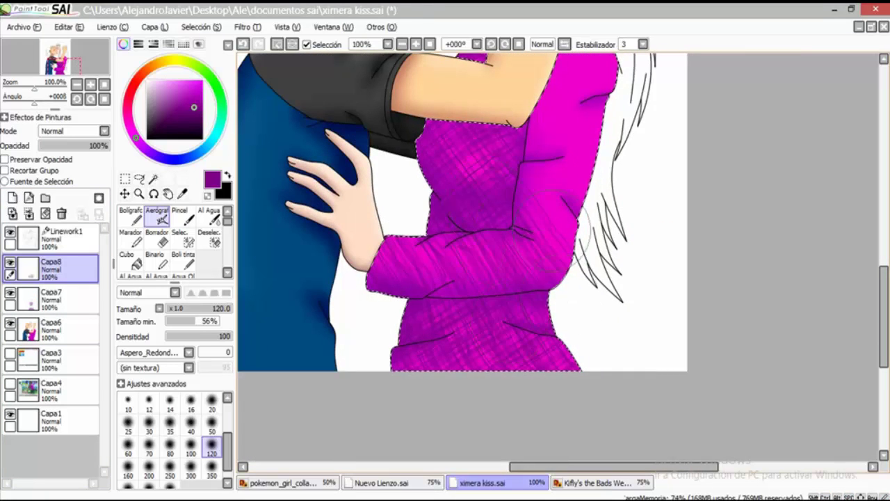
scroll(557, 233, down, 2)
scroll(637, 167, up, 2)
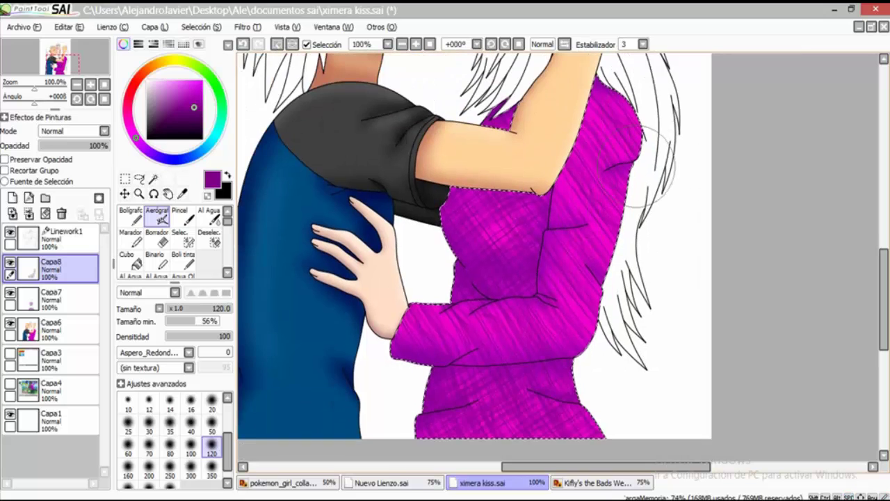
mouse_move(567, 330)
mouse_down()
mouse_move(695, 209)
mouse_move(706, 166)
mouse_up()
scroll(543, 188, up, 2)
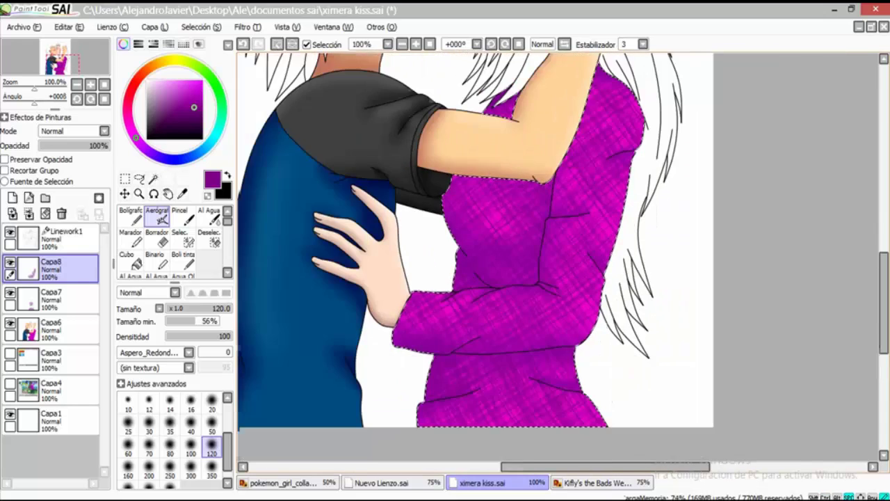
Erase the sleeve texture spilling onto the torso with the size 80 eraser, and merge both texture layers into Capa6
key(e)
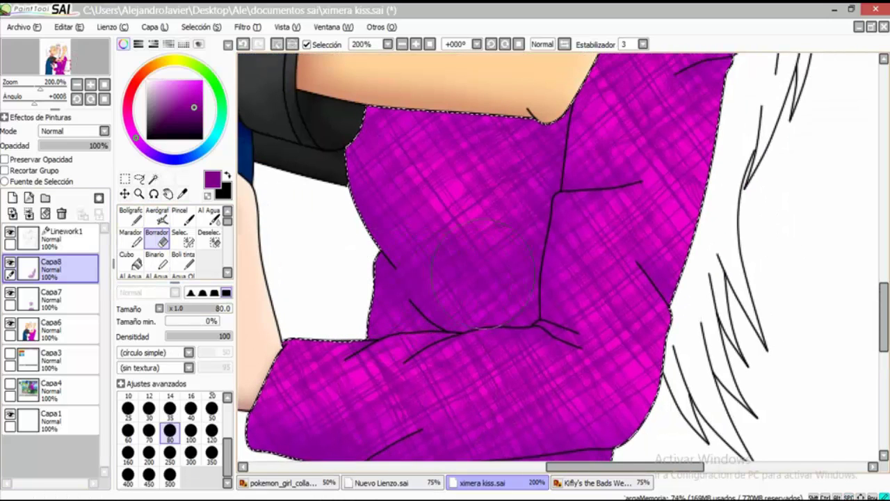
mouse_move(420, 85)
mouse_down()
mouse_move(406, 167)
mouse_move(351, 77)
mouse_up()
drag(615, 459, 639, 263)
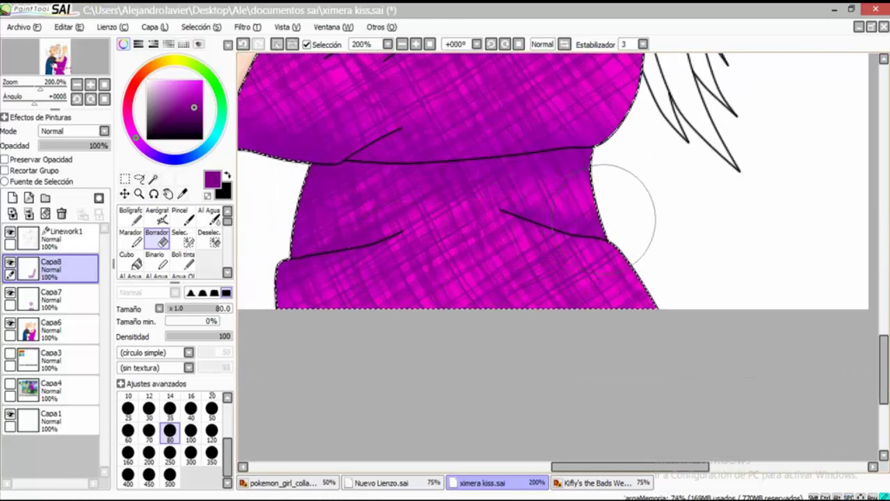
click(28, 213)
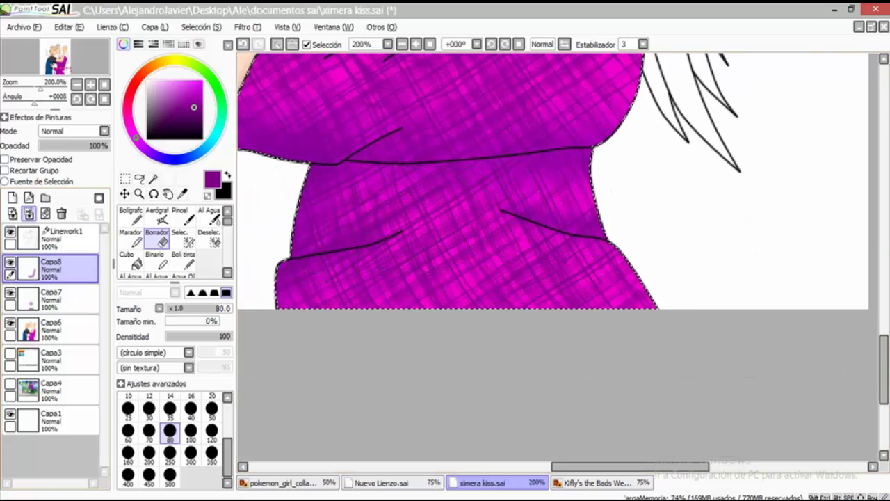
click(29, 213)
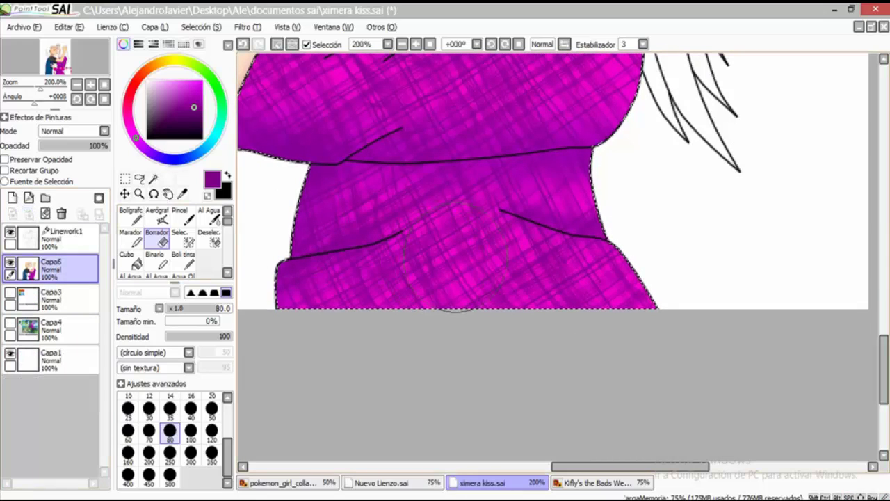
Airbrush a light pink highlight below the hip fold with a plain round brush at size 35 and density 44
click(200, 83)
click(182, 81)
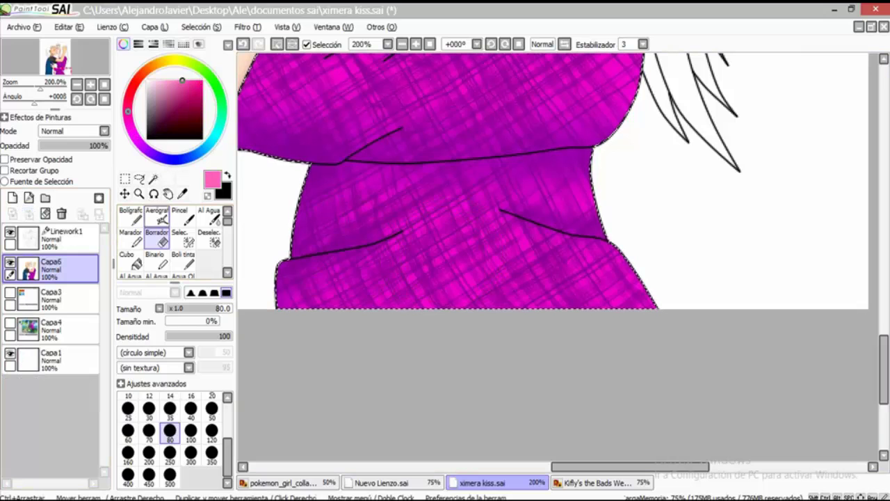
click(157, 217)
click(153, 352)
click(146, 366)
scroll(553, 236, up, 3)
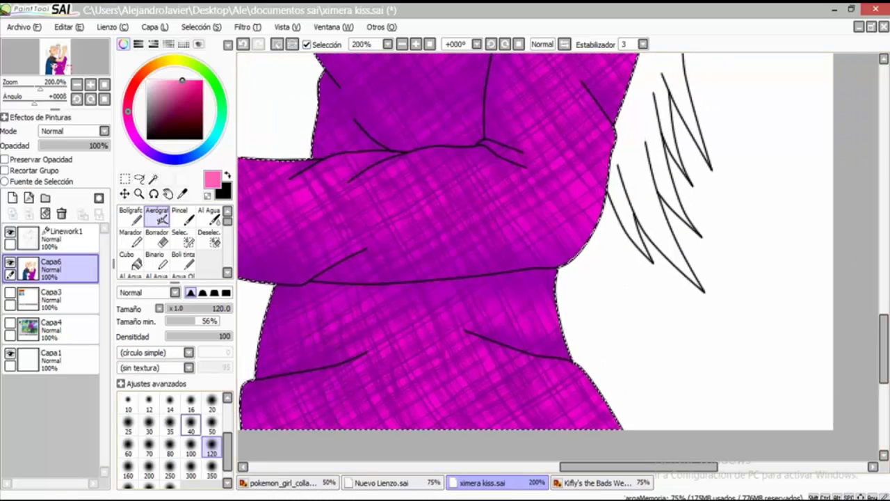
click(169, 424)
click(194, 336)
drag(419, 300, 525, 315)
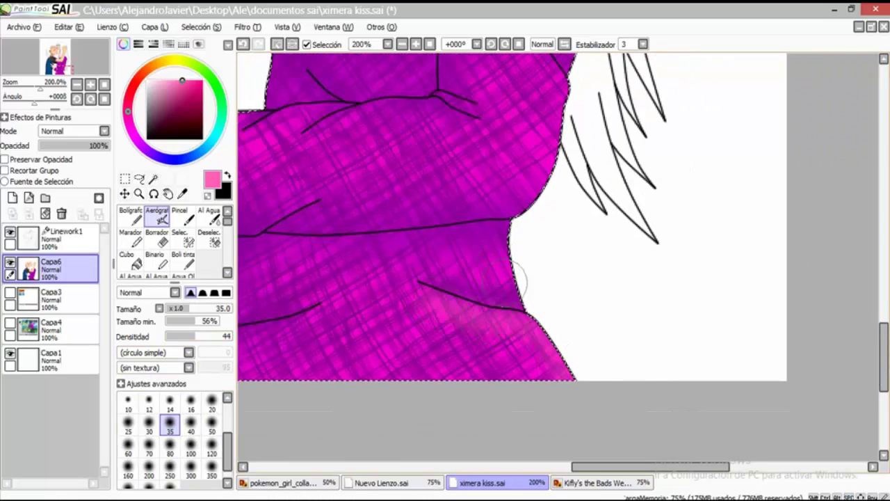
Airbrush light pink highlights along the outer edge of the sleeve up to the shoulder
scroll(529, 293, up, 4)
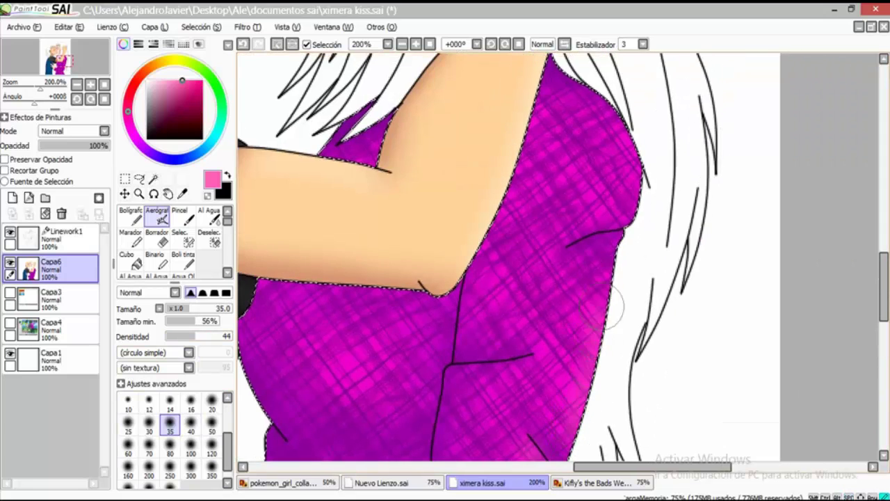
scroll(606, 308, up, 4)
scroll(598, 292, down, 4)
scroll(599, 292, left, 2)
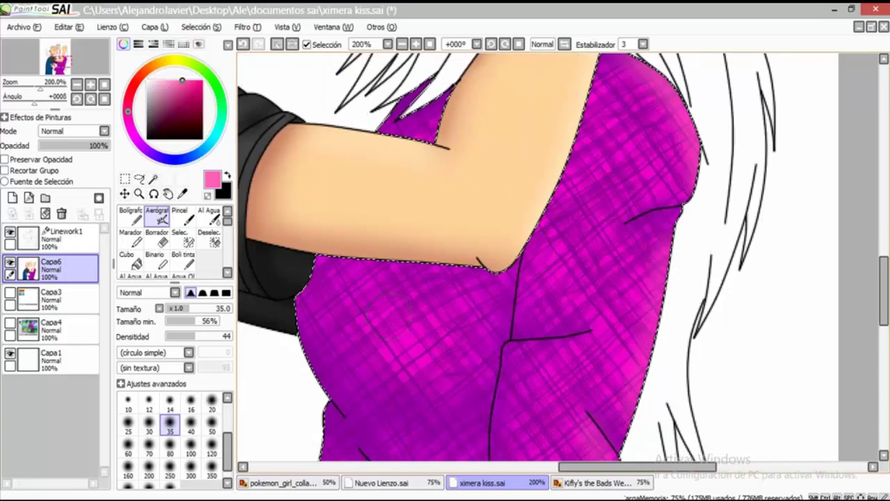
Airbrush a soft pink highlight on the chest at size 80, and refine the highlights at size 35
click(169, 452)
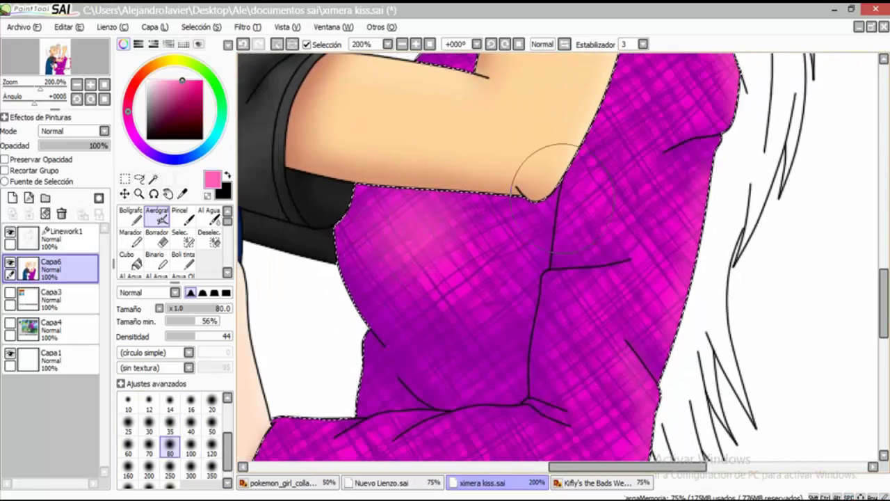
scroll(529, 278, down, 2)
scroll(459, 278, up, 2)
scroll(459, 279, down, 2)
click(170, 431)
scroll(397, 308, up, 1)
drag(409, 308, 456, 318)
scroll(493, 281, down, 1)
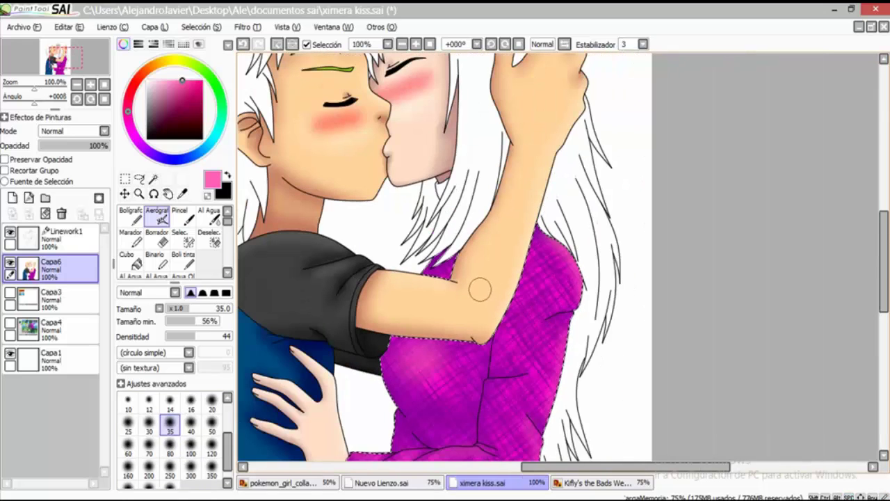
Select the top and the blank collar piece from Linework1, and fill the collar on Capa6 with purple sampled from the top
click(63, 236)
key(w)
scroll(438, 174, up, 3)
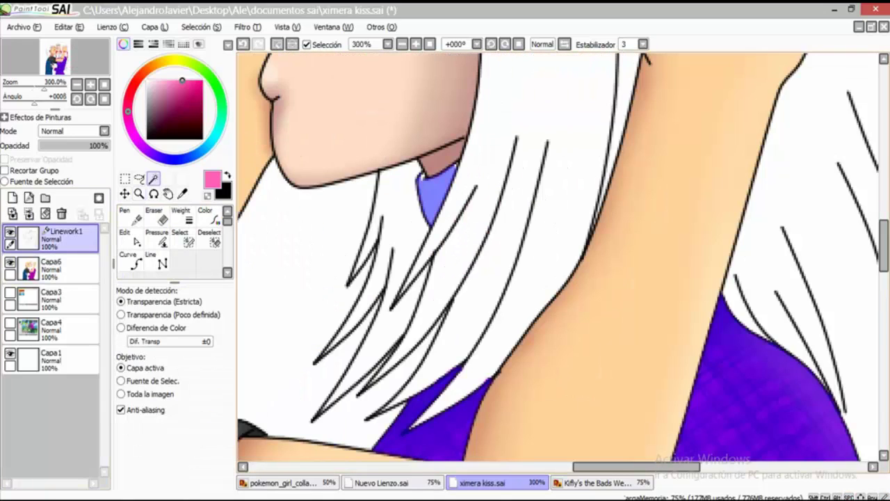
click(63, 266)
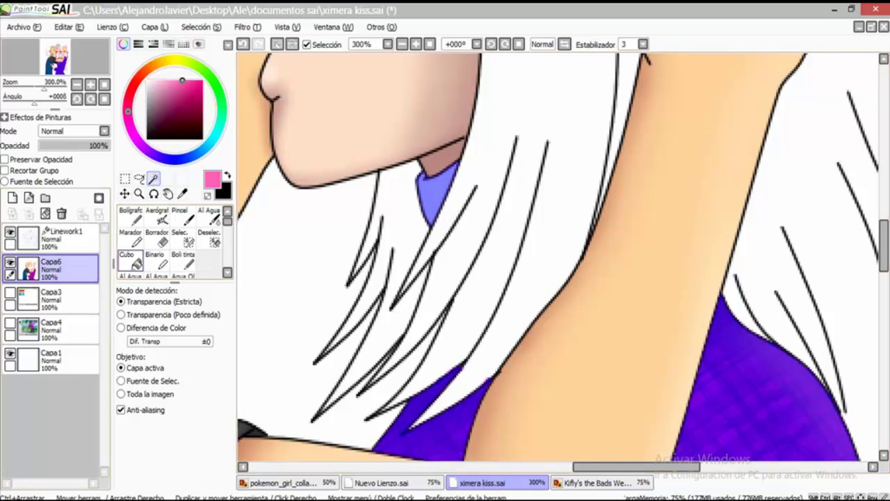
click(129, 262)
click(786, 390)
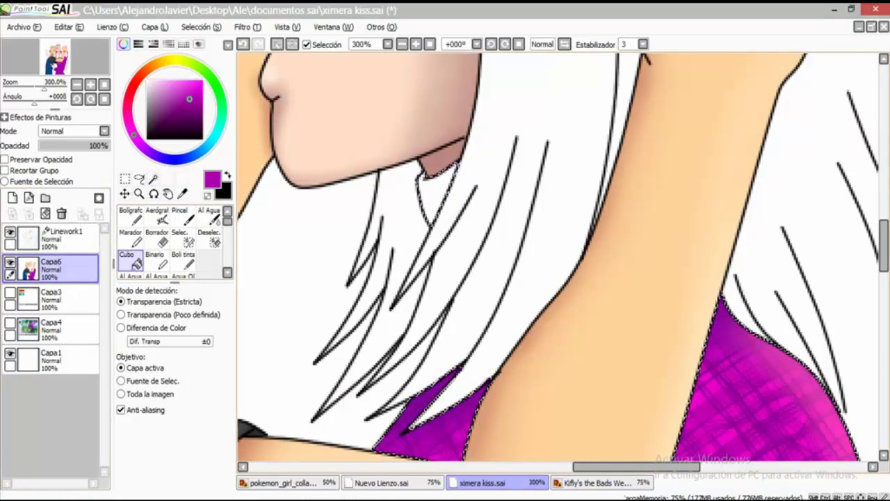
Airbrush darker purple shading onto the collar piece under the chin and clear the selection
click(157, 216)
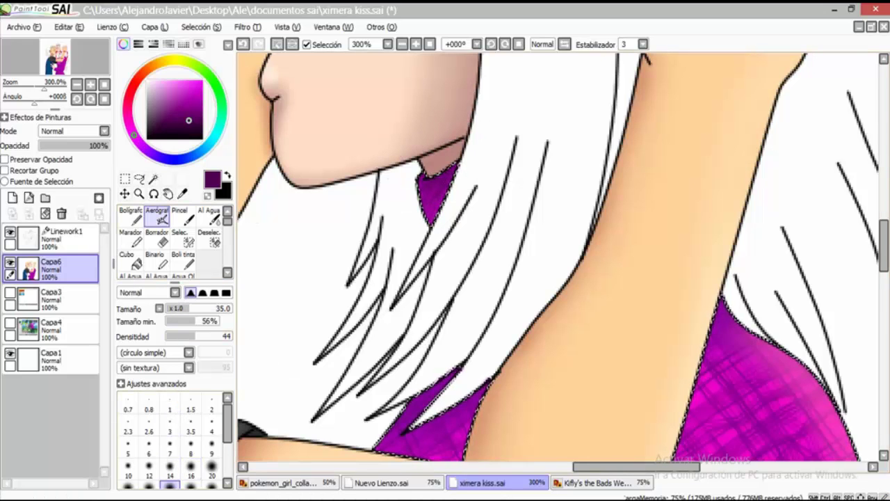
key(l)
scroll(464, 258, down, 3)
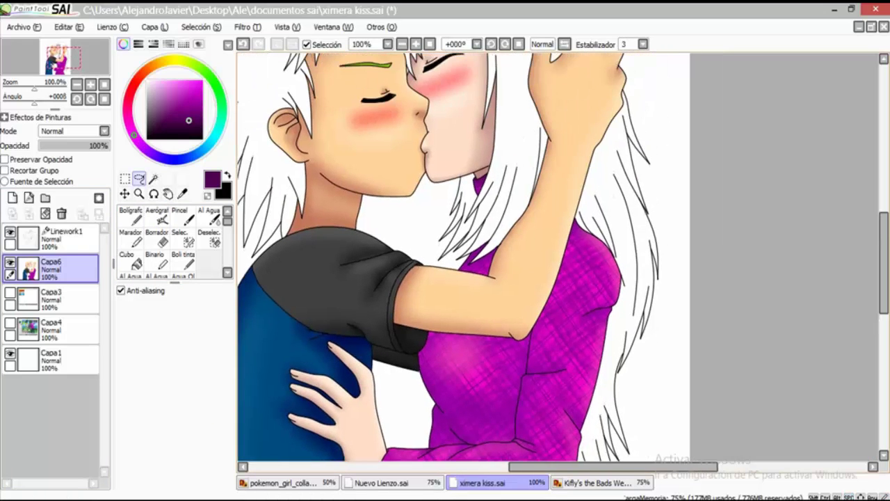
Show the Capa4 reference, sample the light purple of the girl's hair, and hide the reference again
scroll(463, 258, down, 4)
scroll(445, 257, up, 2)
click(10, 322)
scroll(410, 153, up, 5)
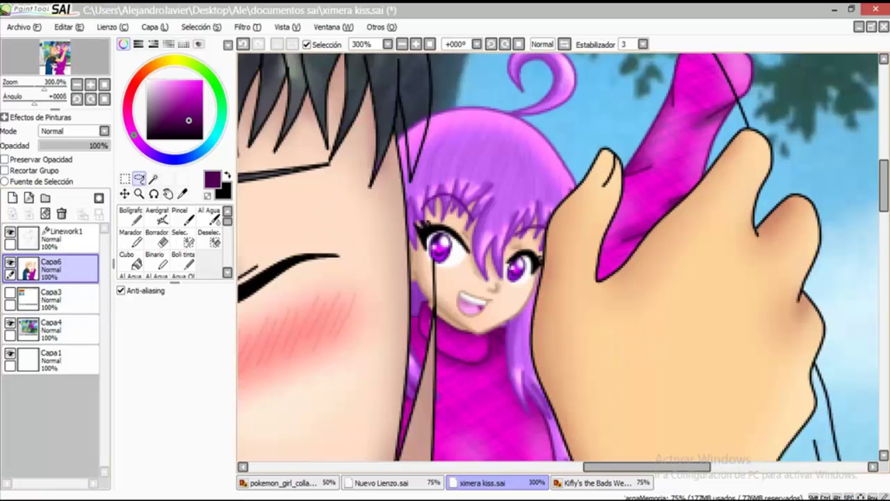
click(10, 322)
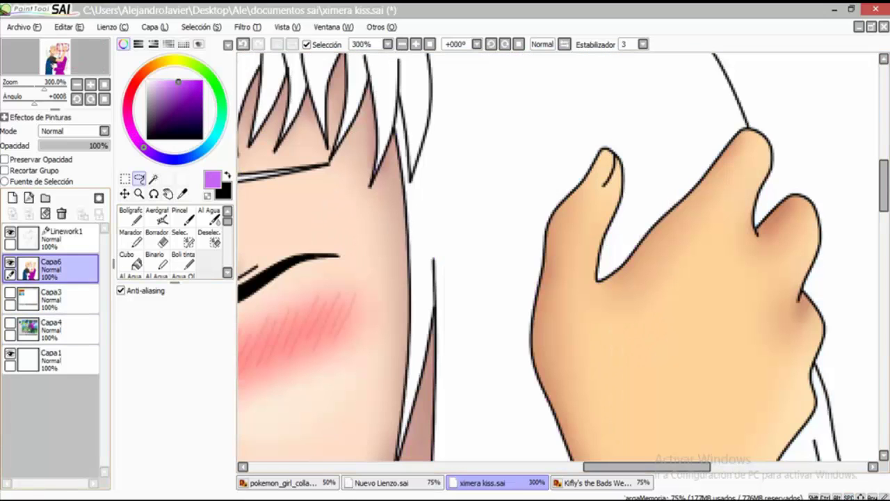
Set up the Curve tool in black at size 1 on Linework1, and extend the canvas height upward above the heads
click(62, 236)
click(128, 261)
scroll(800, 160, up, 3)
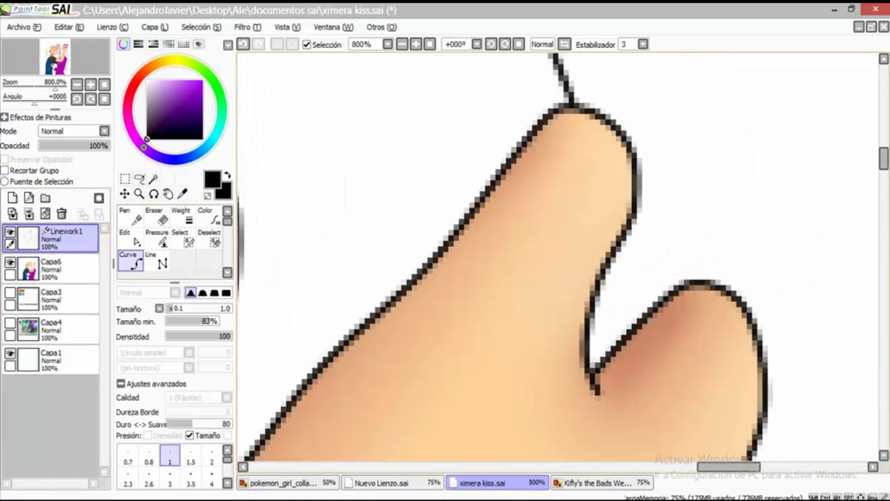
scroll(557, 257, down, 4)
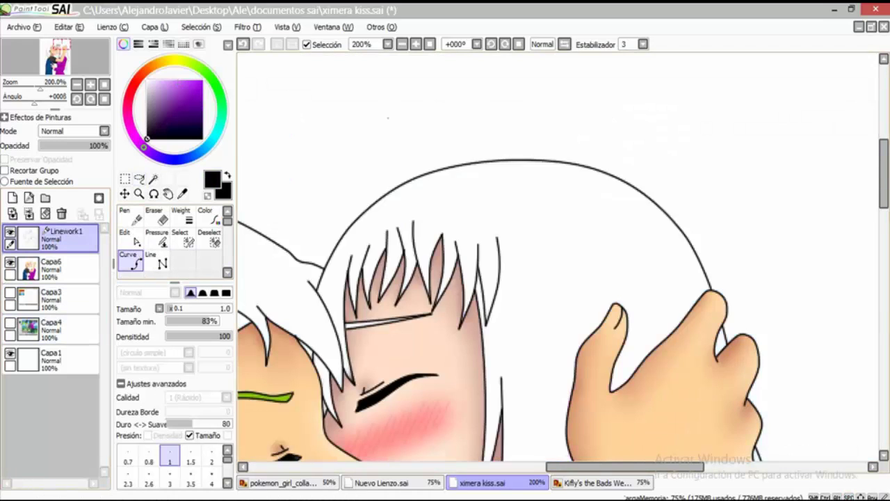
scroll(556, 257, up, 3)
scroll(556, 257, down, 4)
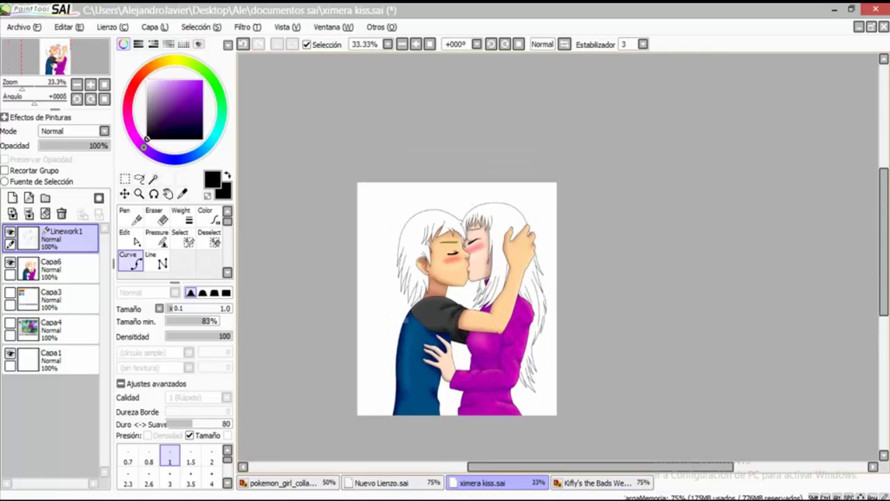
key(alt+c)
key(s)
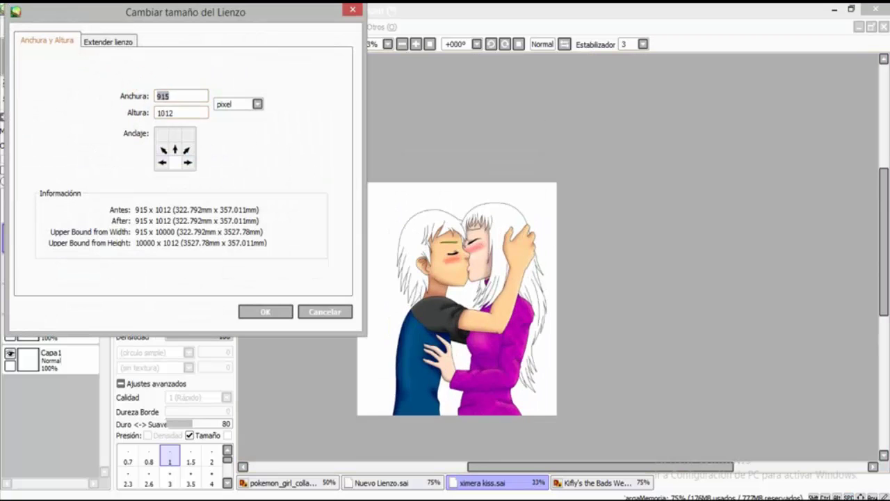
key(Return)
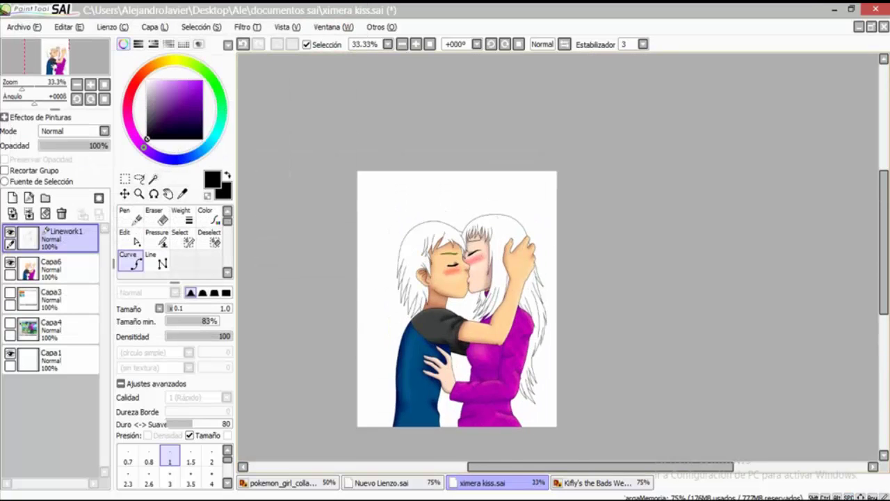
Adjust the crown of the girl's head outline and draw the outer curve of a curled hair strand above it
scroll(431, 208, up, 6)
drag(519, 142, 515, 124)
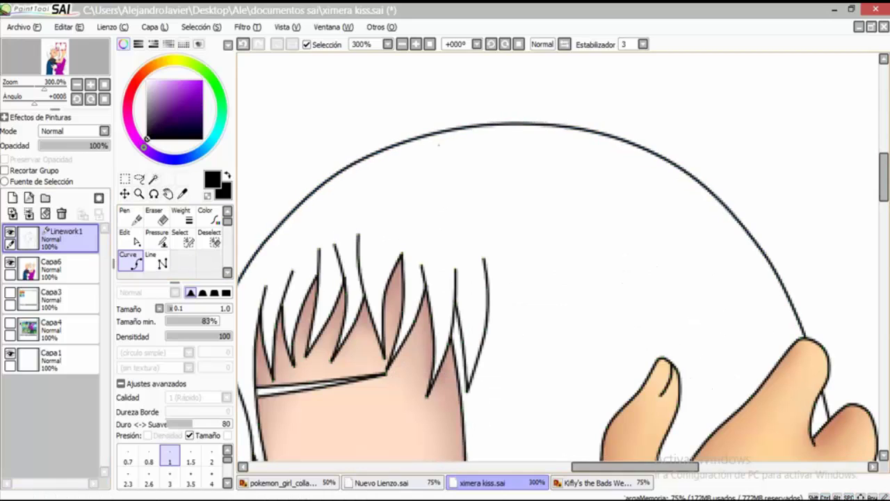
scroll(438, 145, up, 3)
click(602, 304)
scroll(516, 254, up, 1)
click(494, 238)
click(496, 119)
drag(587, 56, 497, 109)
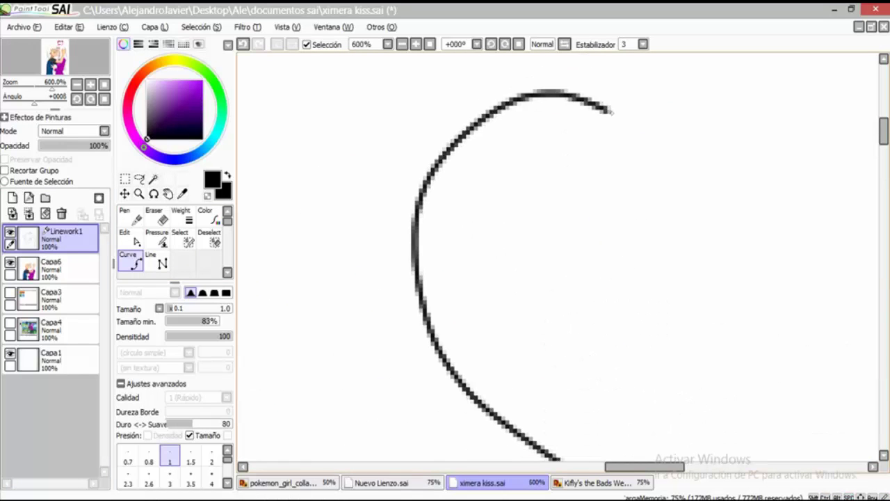
Draw the inner curve of the curled strand from its pointed tip back down to the crown
click(532, 169)
scroll(493, 298, down, 2)
scroll(267, 454, down, 5)
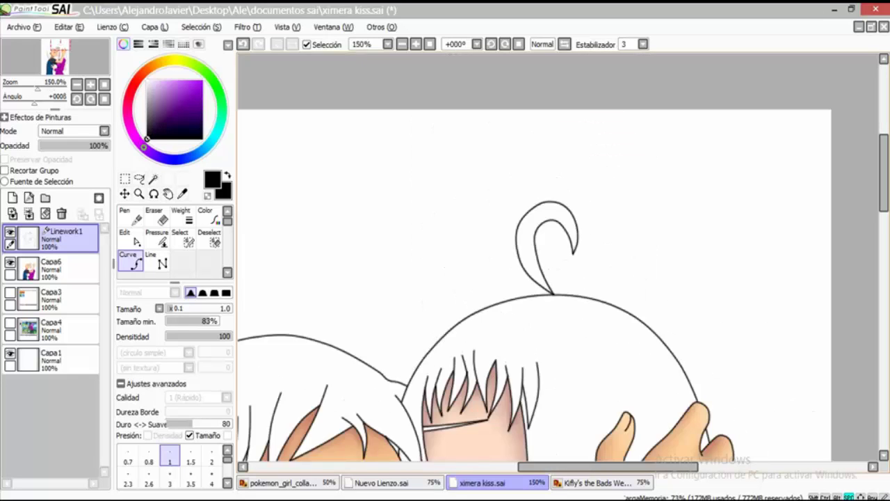
scroll(267, 454, up, 4)
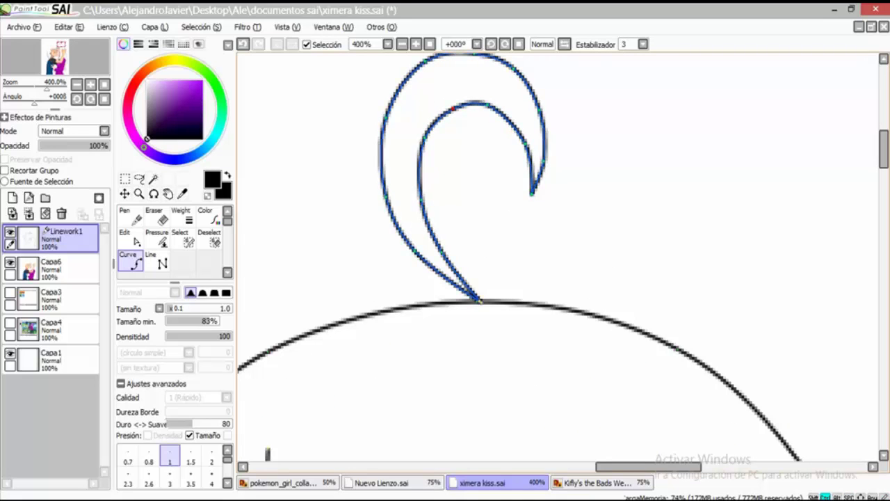
Compare the curled strand with the Capa4 reference, hide the reference again, and rotate the strand slightly counterclockwise with a transform
scroll(267, 453, down, 6)
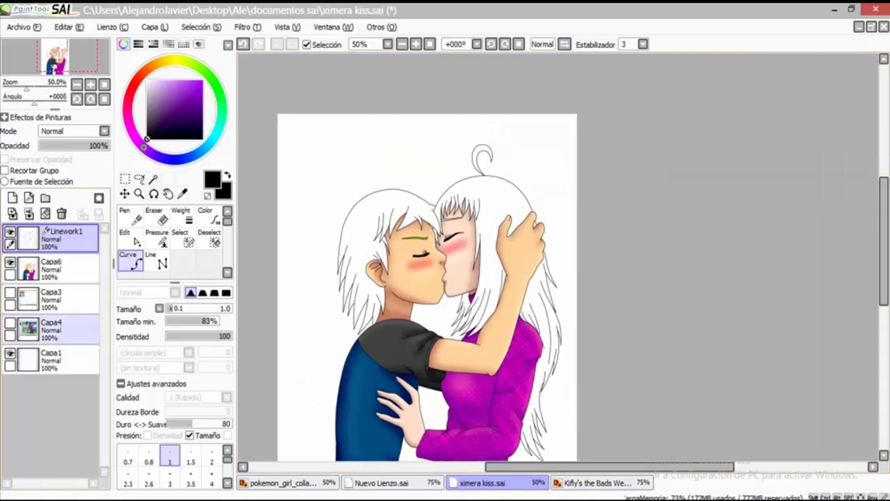
click(10, 324)
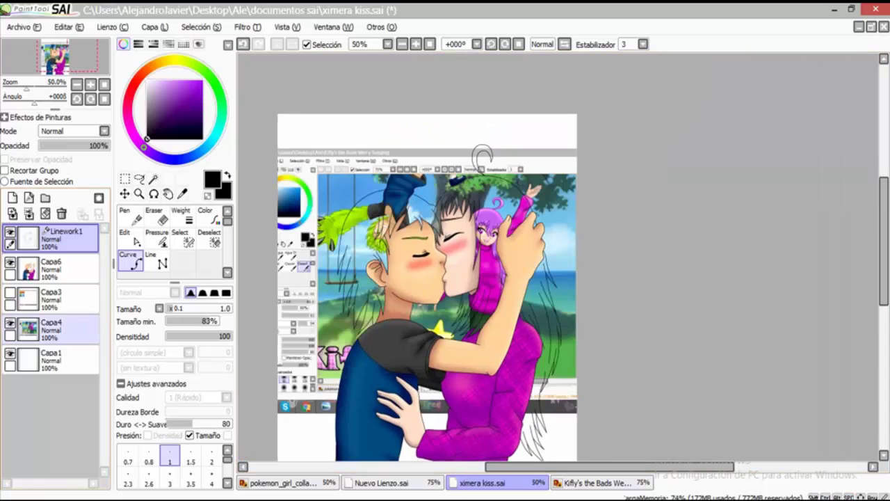
click(10, 323)
scroll(463, 135, up, 3)
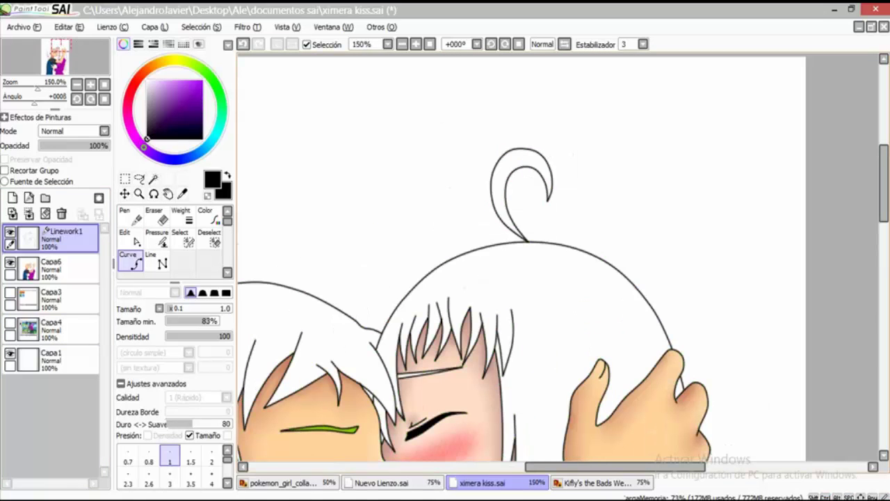
key(ctrl+t)
drag(470, 126, 473, 129)
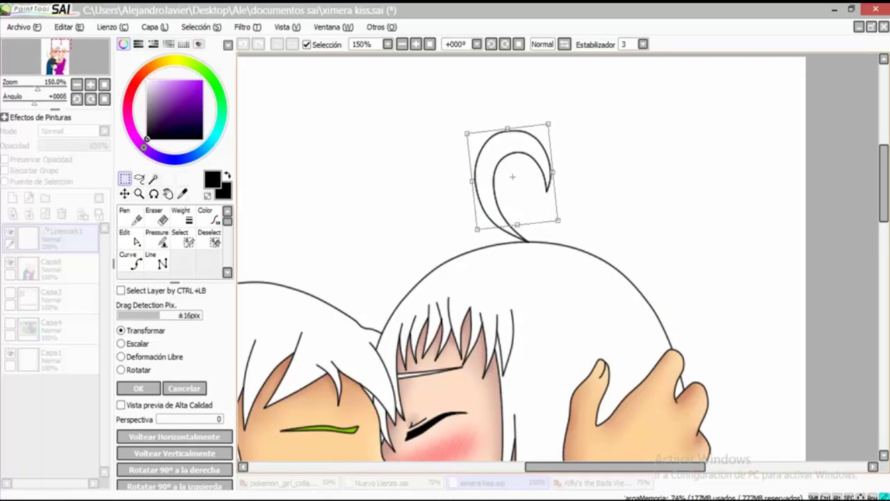
key(Return)
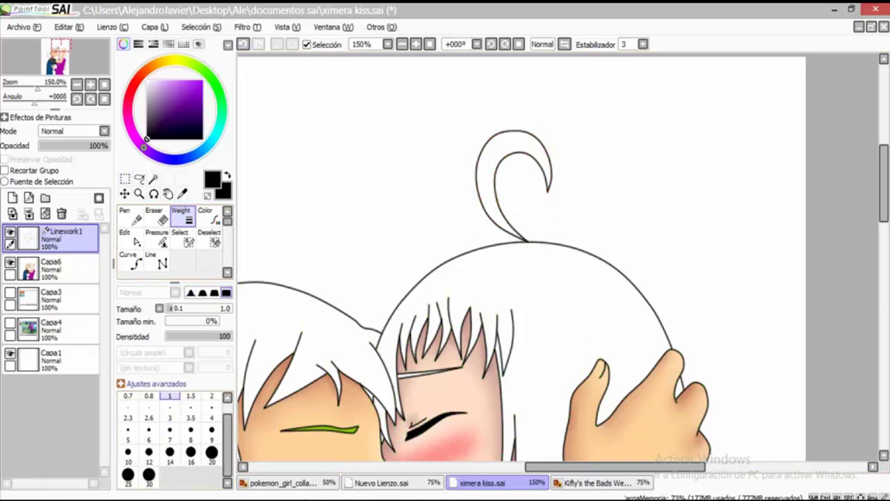
Reshape the curled strand with the Curve tool, pulling its pointed tip lower and rounding its inner and outer curves
click(132, 263)
scroll(498, 206, up, 3)
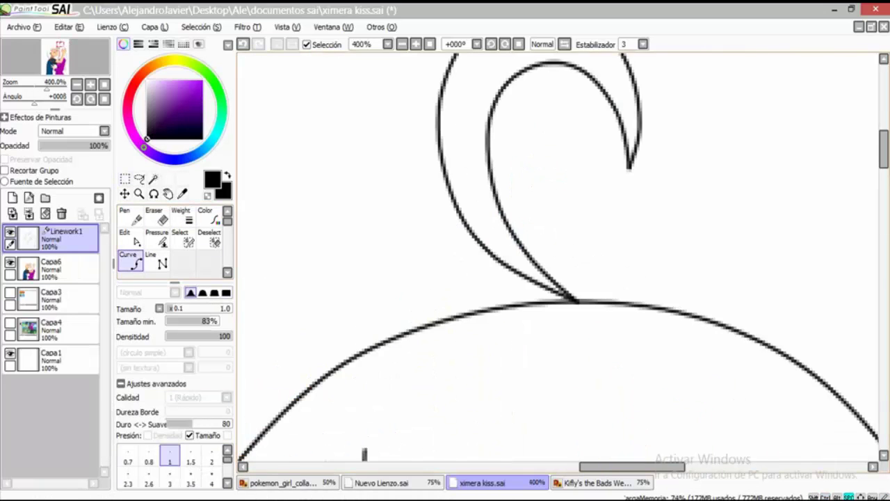
scroll(557, 257, up, 2)
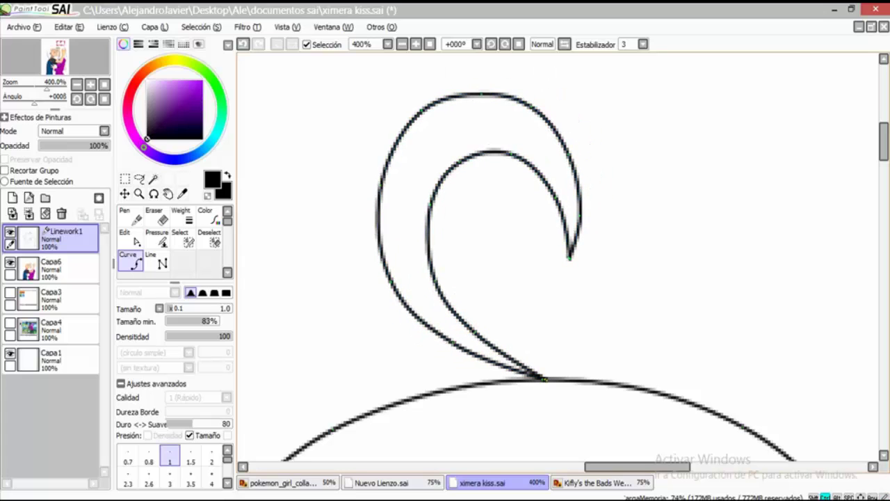
drag(569, 257, 569, 295)
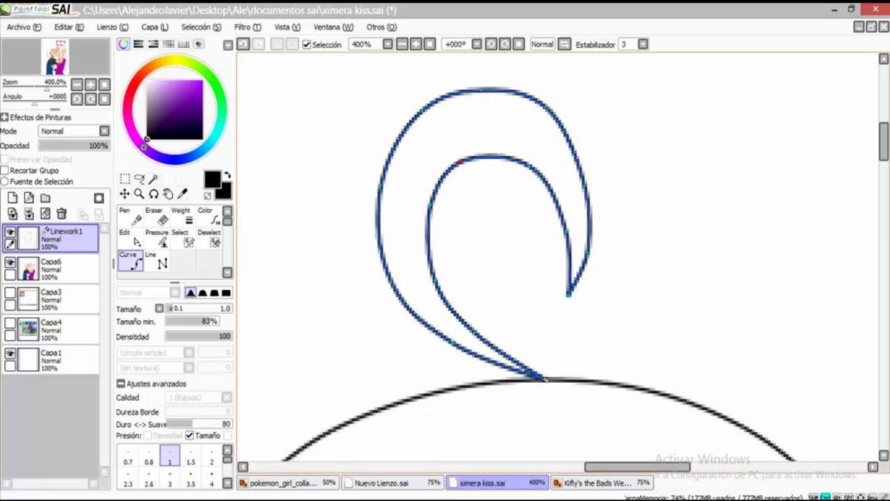
drag(459, 162, 476, 151)
drag(589, 202, 597, 202)
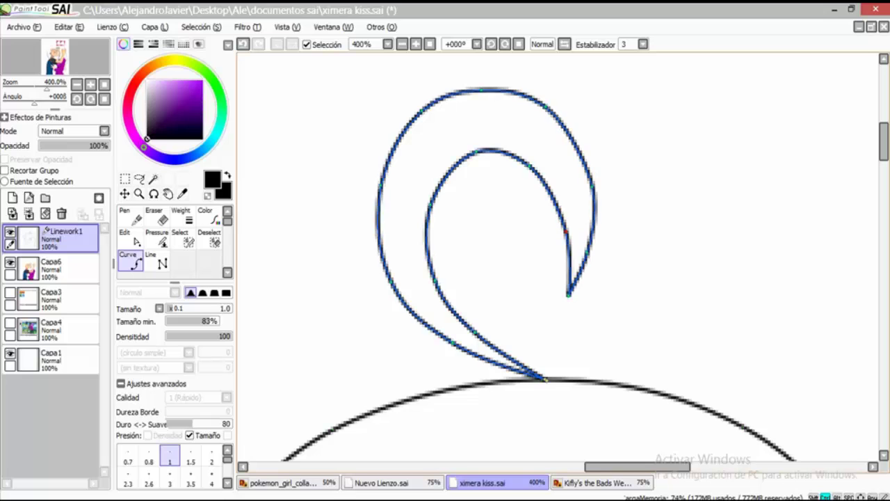
drag(486, 89, 487, 83)
Examine the reshaped curl's proportions and its join with the crown of the girl's head, from close up and from afar
key(ctrl+minus)
key(ctrl+minus)
key(ctrl+minus)
key(ctrl+minus)
key(ctrl+minus)
key(ctrl+plus)
key(ctrl+plus)
key(ctrl+plus)
key(ctrl+plus)
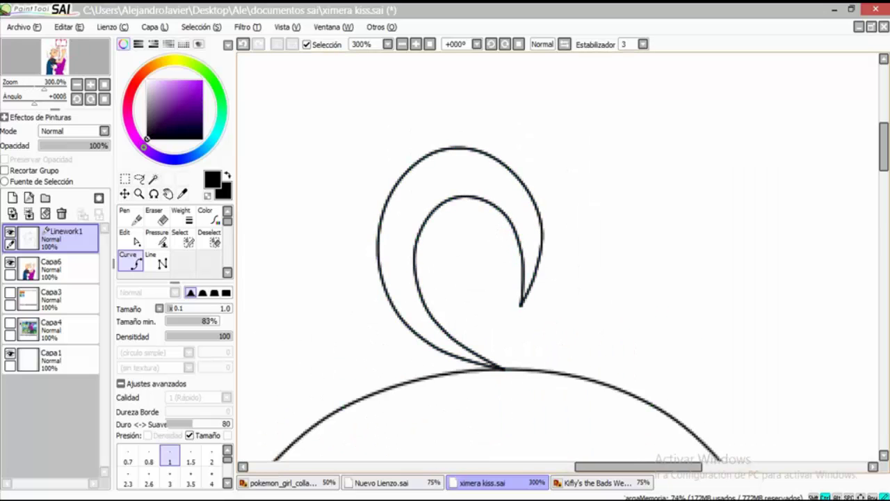
key(ctrl+minus)
key(ctrl+minus)
key(ctrl+minus)
key(ctrl+minus)
scroll(487, 195, up, 5)
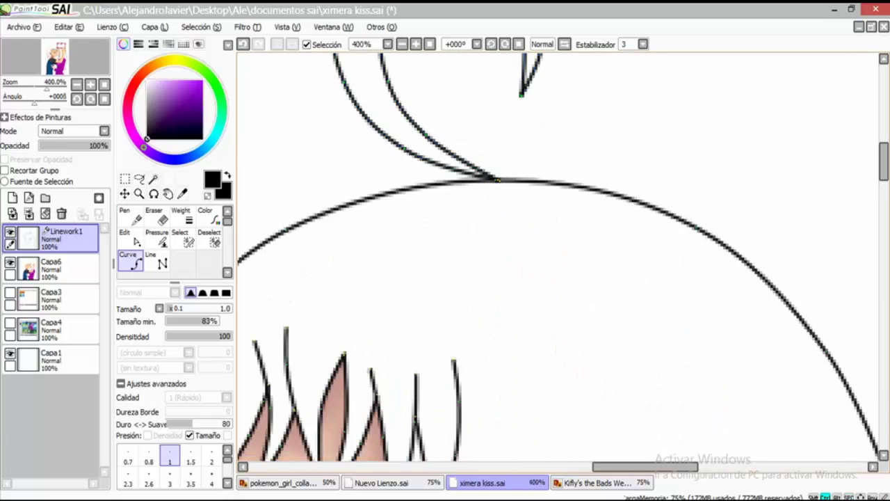
scroll(487, 195, down, 5)
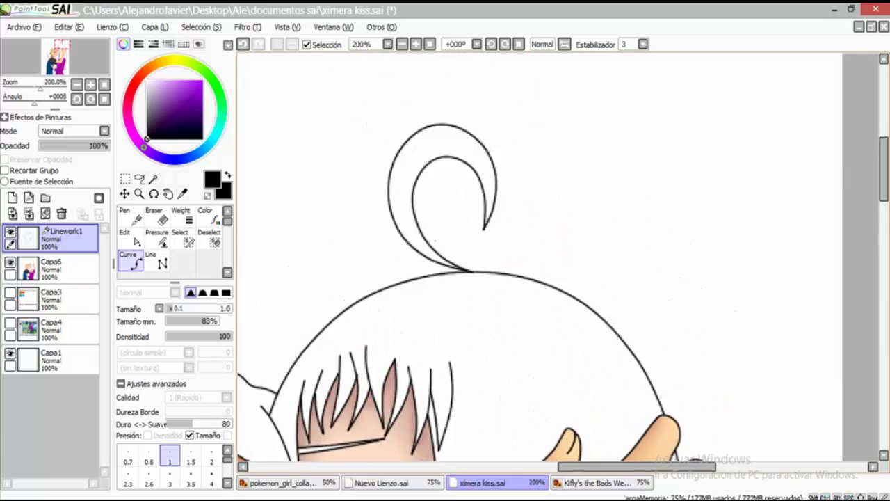
key(alt+f)
key(Escape)
Select the girl's hair areas on Linework1 with the Magic Wand using strict transparency detection, including the long strands down her back
scroll(536, 205, up, 8)
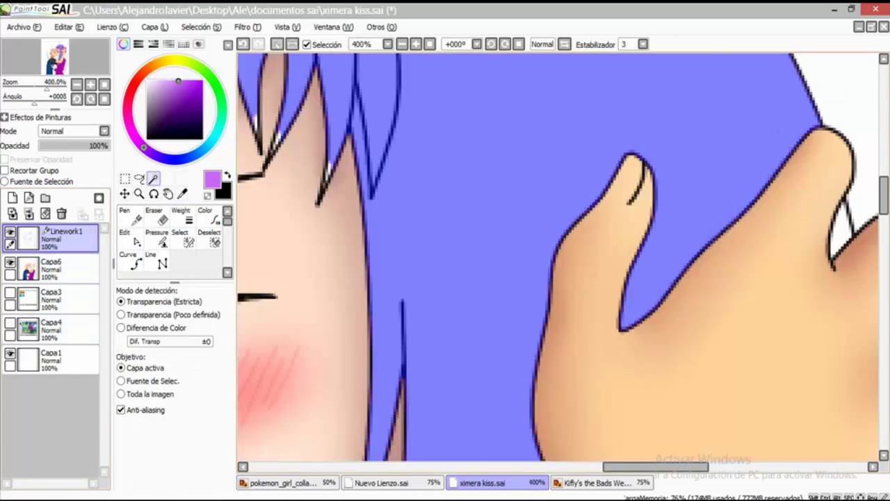
scroll(556, 258, down, 4)
scroll(501, 257, down, 3)
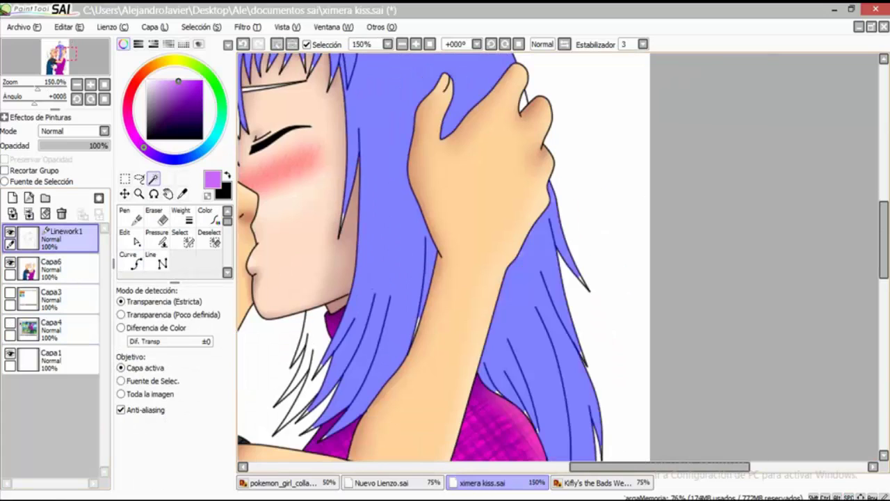
scroll(501, 257, down, 4)
scroll(445, 257, down, 3)
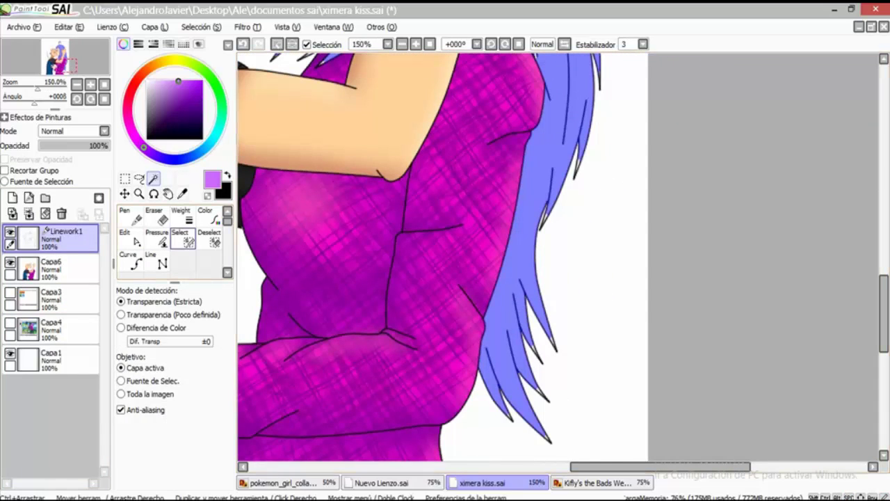
Add the missed tips at the lower ends of the girl's back hair to the selection with the size 3 Select pen
click(179, 236)
scroll(434, 252, up, 2)
scroll(434, 252, up, 4)
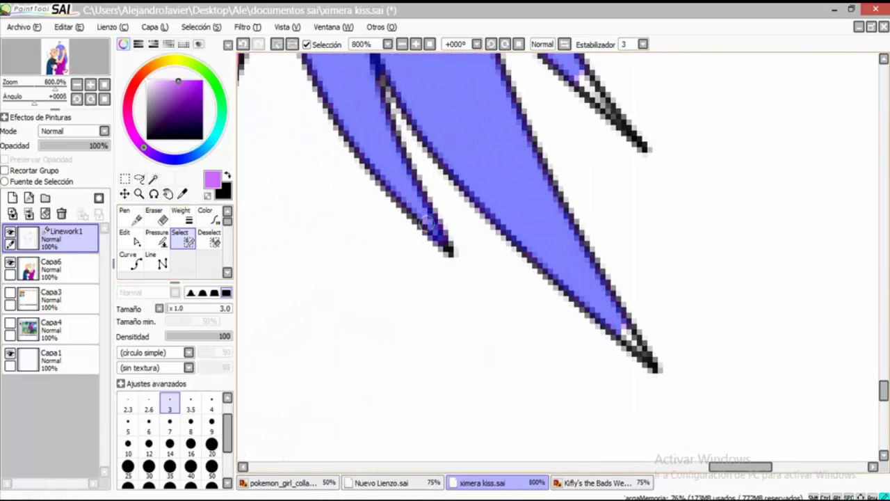
scroll(575, 307, up, 3)
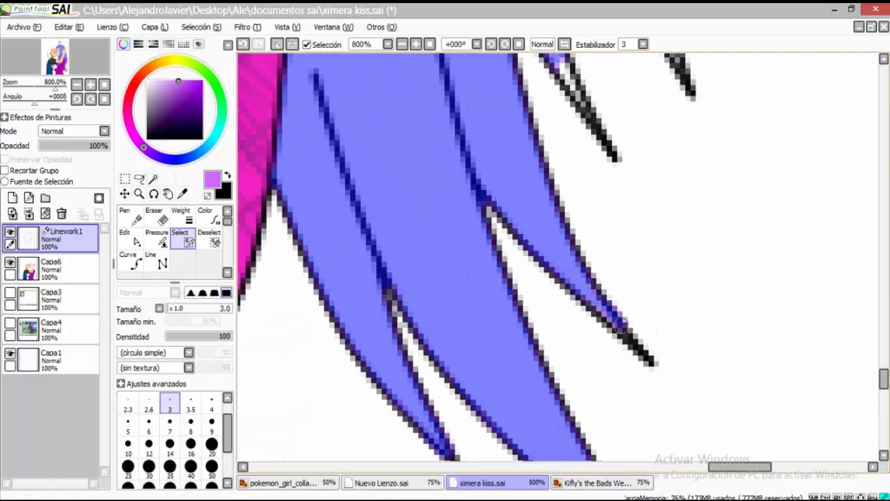
scroll(590, 293, up, 3)
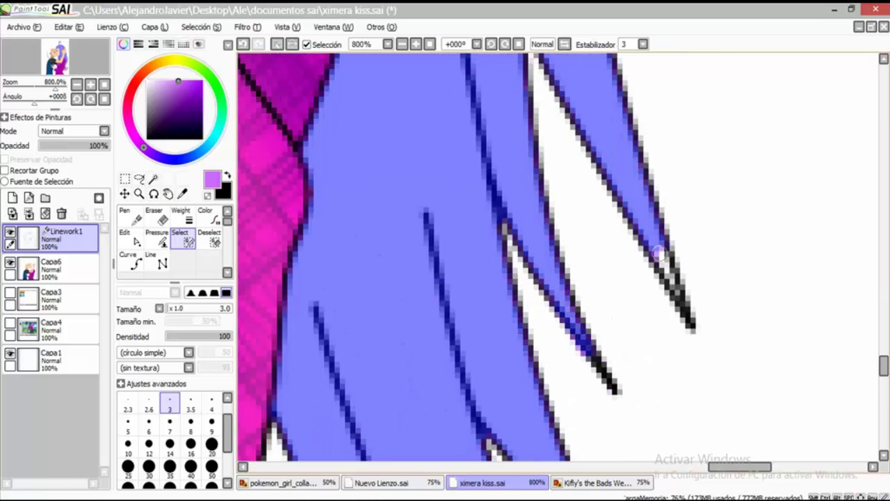
scroll(661, 271, down, 3)
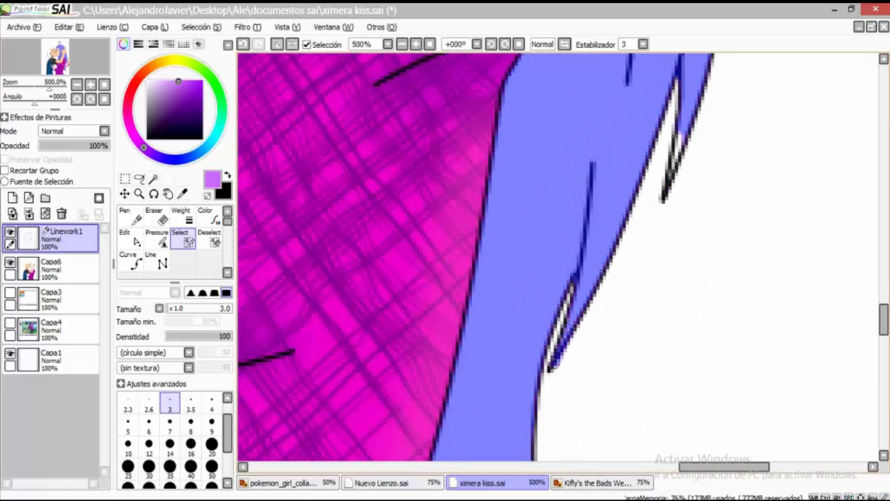
Add the missed strand tips along the girl's back and the gaps above her shoulder to the selection with the Select pen
scroll(560, 257, up, 2)
scroll(576, 341, up, 2)
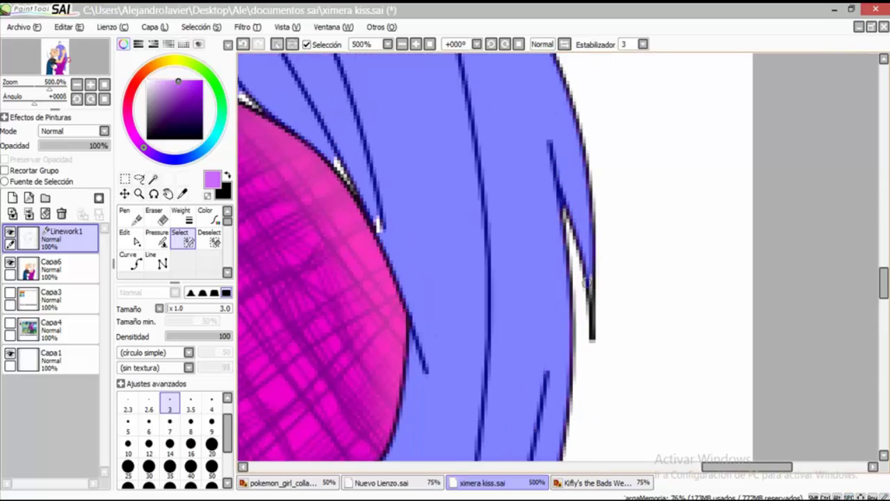
scroll(590, 308, up, 2)
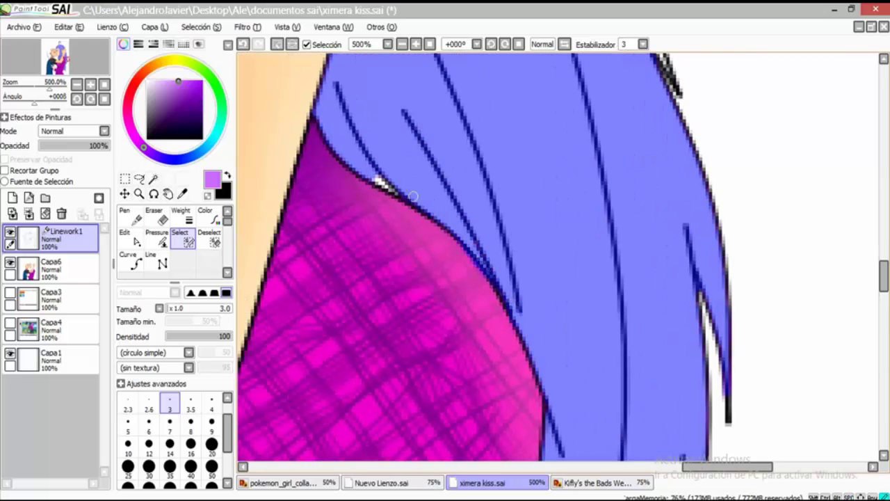
scroll(511, 297, up, 2)
scroll(559, 342, up, 3)
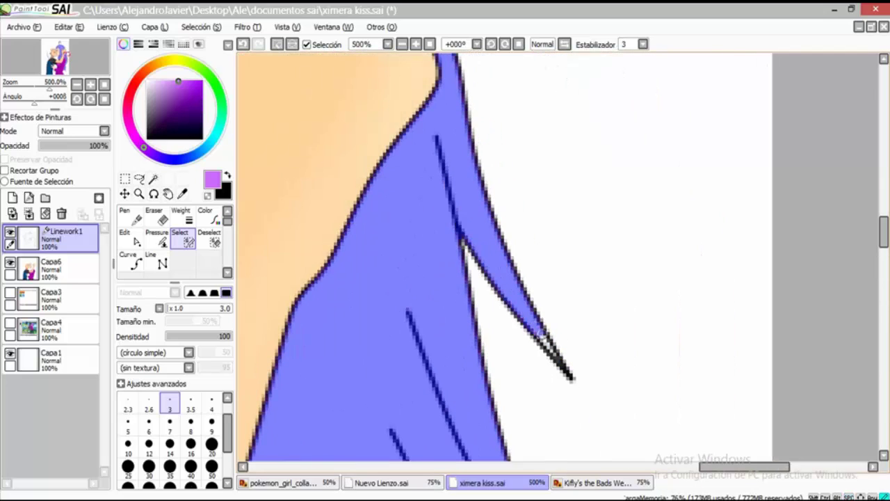
scroll(506, 264, up, 3)
Add the missed tips of the girl's bangs and the thin strands beside her eye to the selection
click(154, 179)
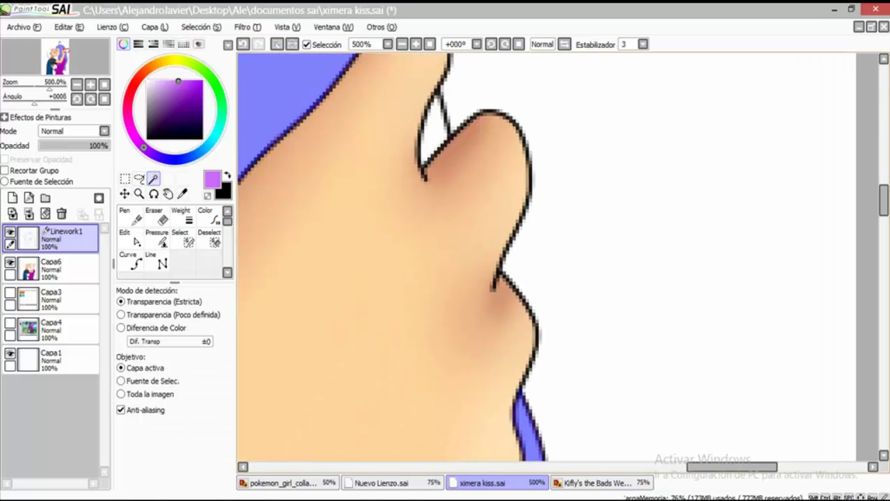
scroll(416, 289, up, 5)
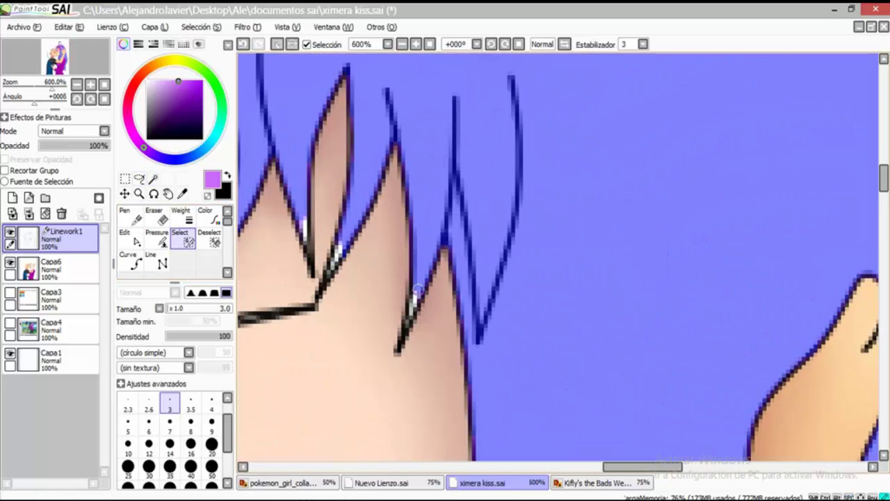
scroll(413, 286, left, 3)
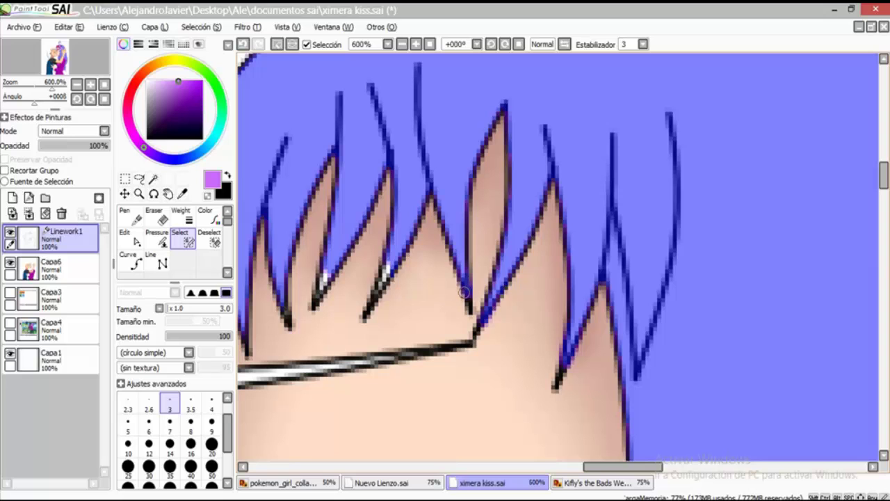
scroll(406, 279, down, 5)
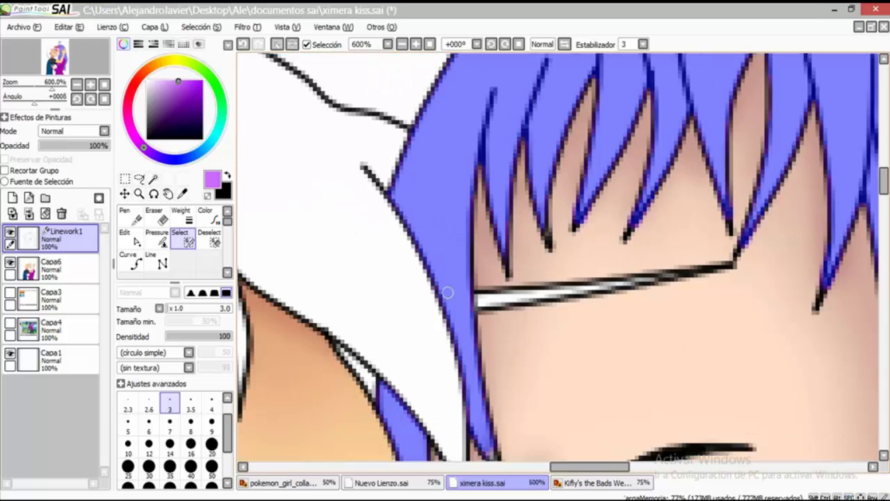
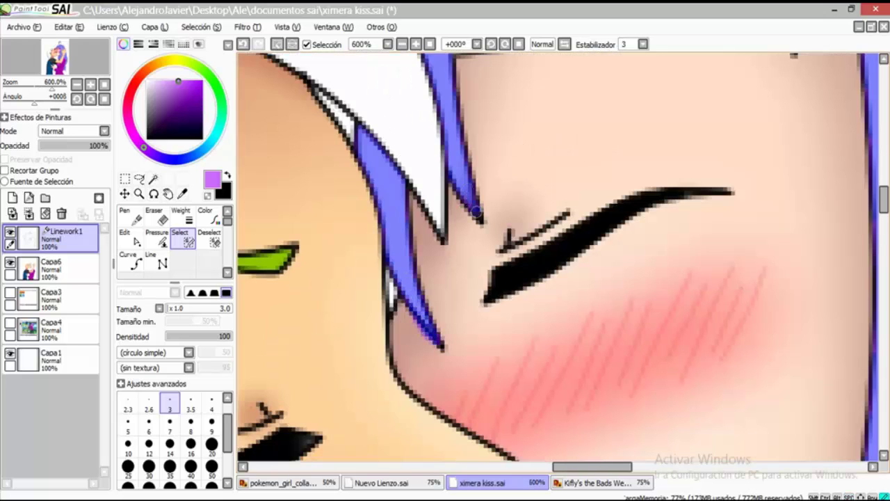
Add the missed tips and gaps of the girl's front strands below her chin to the selection
scroll(477, 214, down, 5)
scroll(597, 221, up, 4)
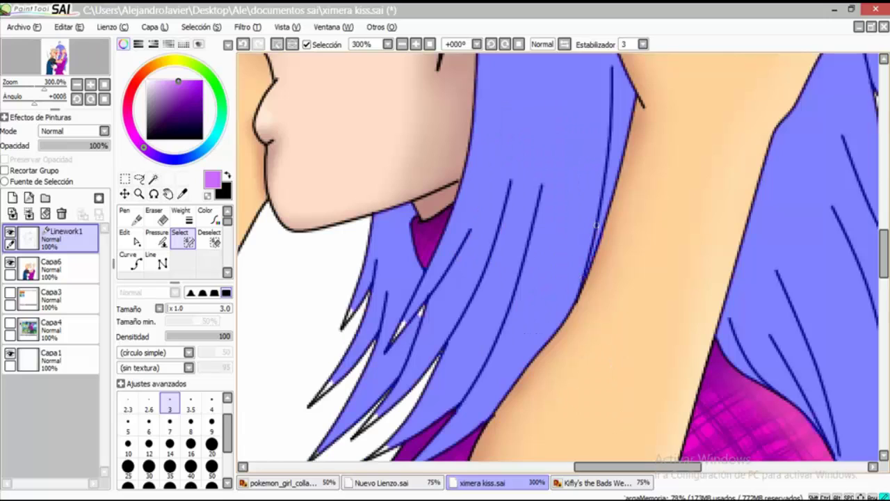
scroll(459, 198, up, 1)
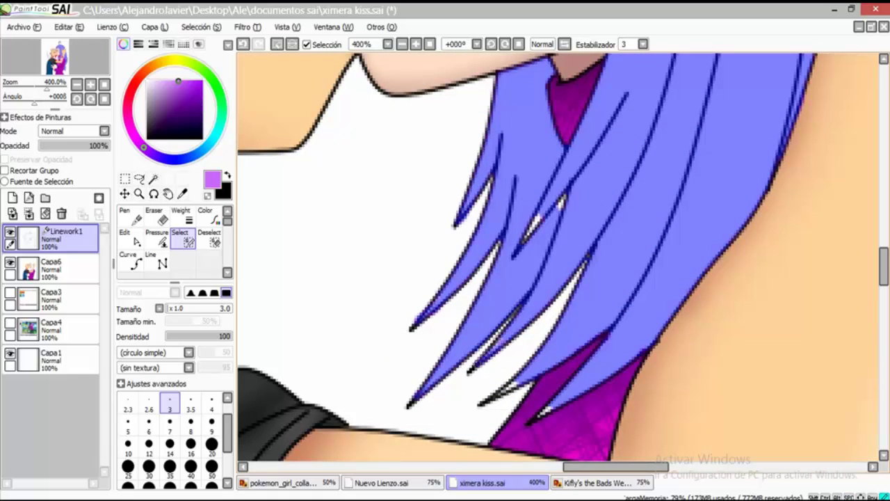
scroll(523, 246, down, 3)
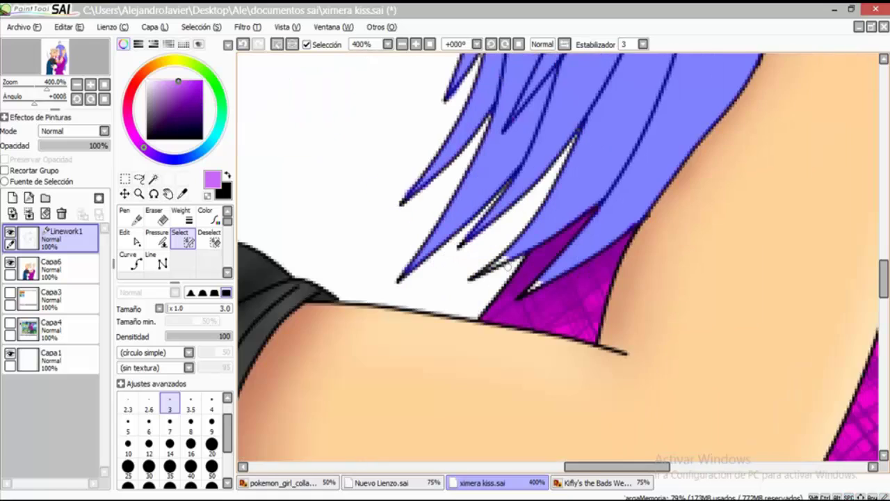
scroll(468, 277, up, 1)
scroll(552, 317, down, 5)
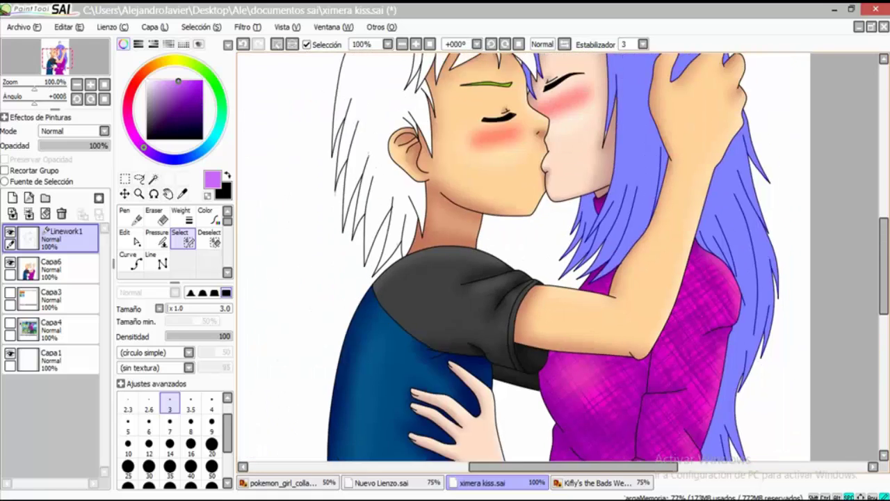
Add the tip of the side strand by the girl's cheek and the narrow base of the curl to the selection
scroll(628, 301, up, 3)
scroll(628, 298, up, 1)
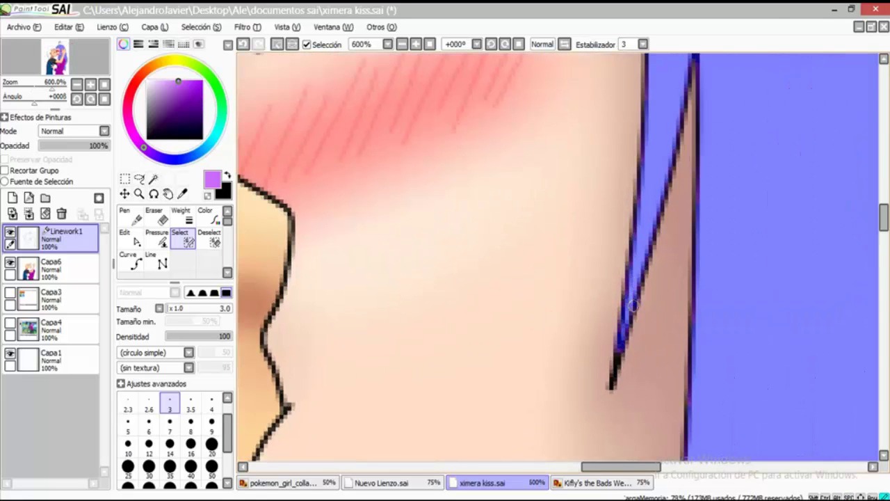
scroll(632, 304, down, 2)
scroll(734, 103, up, 2)
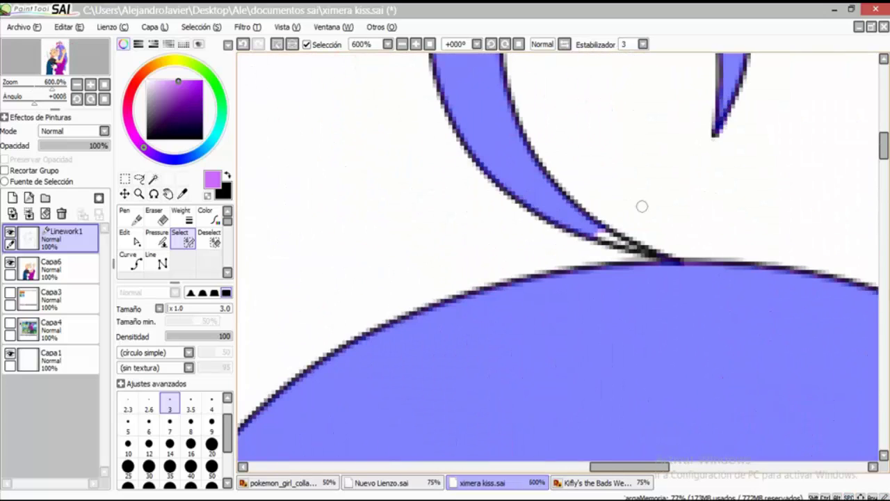
Fill the selected hair on layer Capa6 with light purple using the Bucket
click(51, 269)
click(129, 261)
click(556, 361)
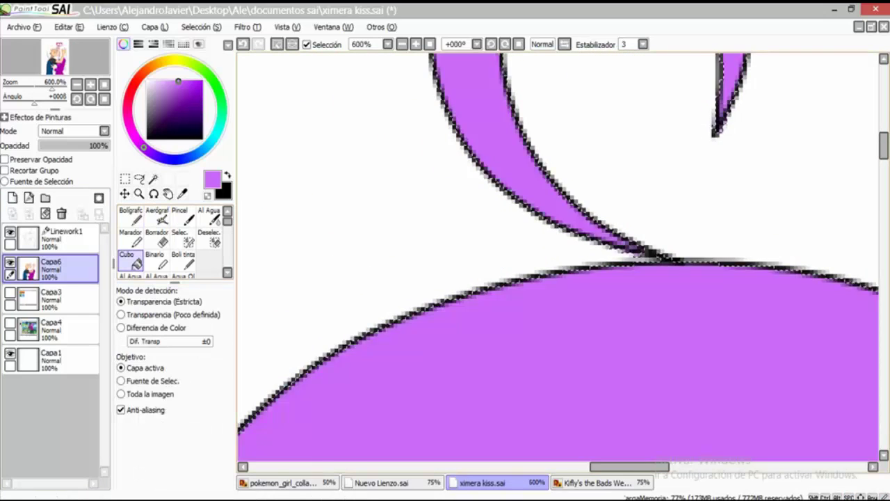
Shade the girl's bangs and the strands framing her face with darker violet at brush size 35
scroll(557, 362, down, 8)
scroll(539, 285, up, 5)
click(177, 89)
scroll(626, 251, up, 1)
drag(487, 195, 519, 396)
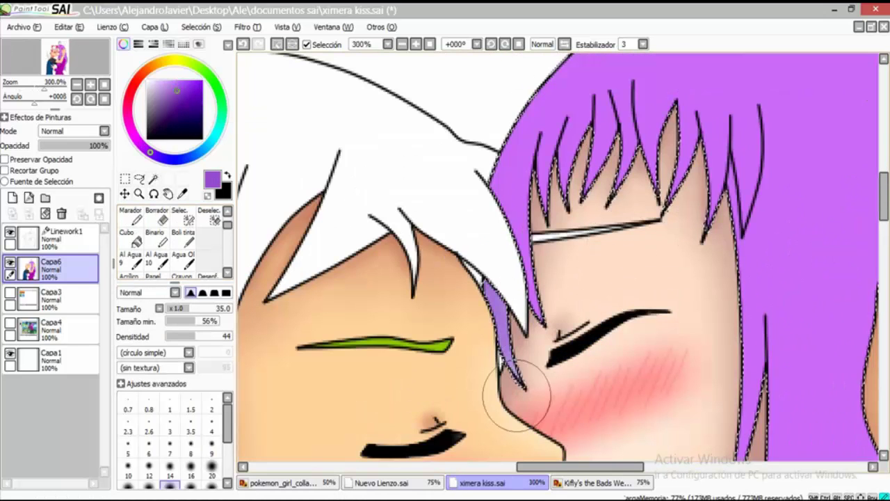
drag(546, 139, 518, 278)
drag(598, 76, 653, 208)
drag(695, 115, 758, 251)
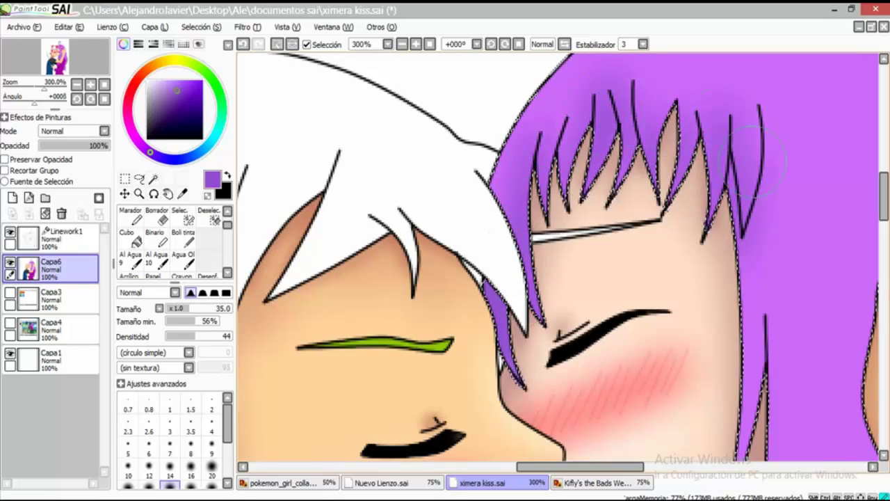
drag(738, 417, 686, 257)
drag(685, 166, 686, 351)
Shade the front strands below the girl's chin and the back hair behind the boy's arm with the darker violet
scroll(685, 352, down, 2)
scroll(452, 431, up, 1)
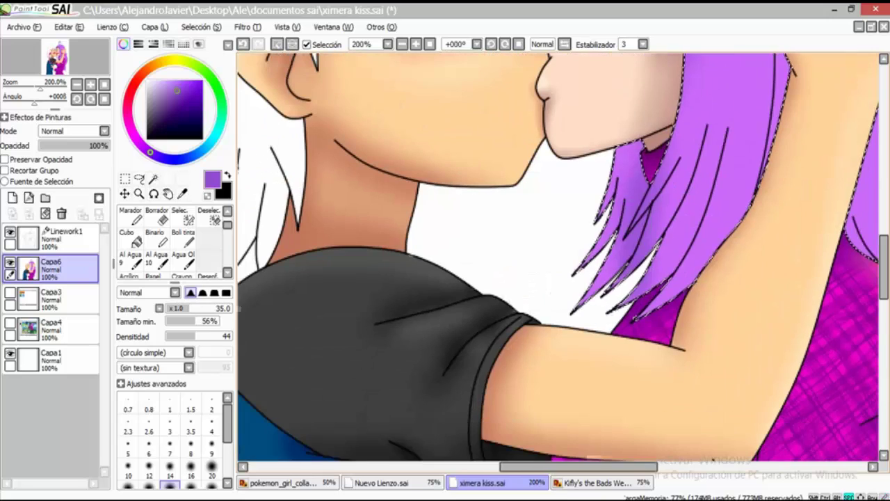
drag(727, 154, 650, 309)
drag(651, 309, 504, 438)
drag(657, 174, 620, 323)
drag(668, 202, 616, 365)
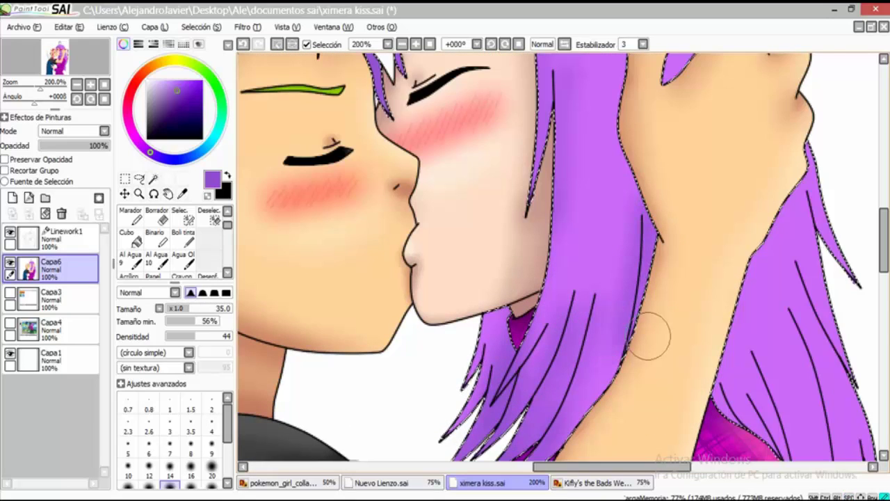
drag(717, 324, 626, 229)
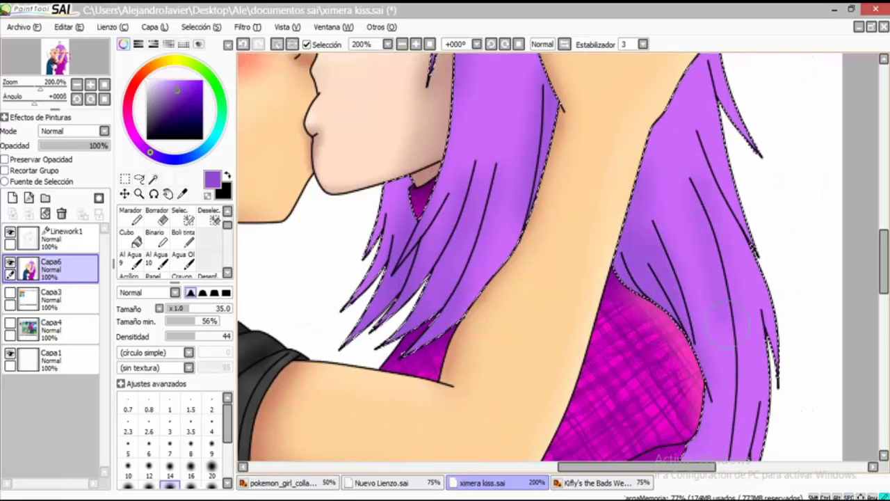
Enlarge the brush to size 50 and shade the long back hair beside the dress down to its pointed tips
scroll(518, 258, down, 4)
scroll(518, 258, down, 2)
key(bracketright)
key(bracketright)
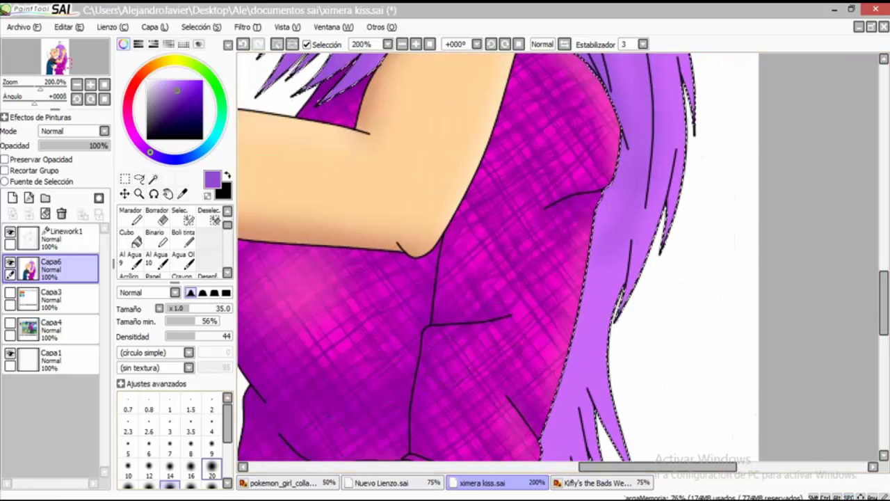
scroll(547, 275, down, 3)
scroll(536, 280, down, 3)
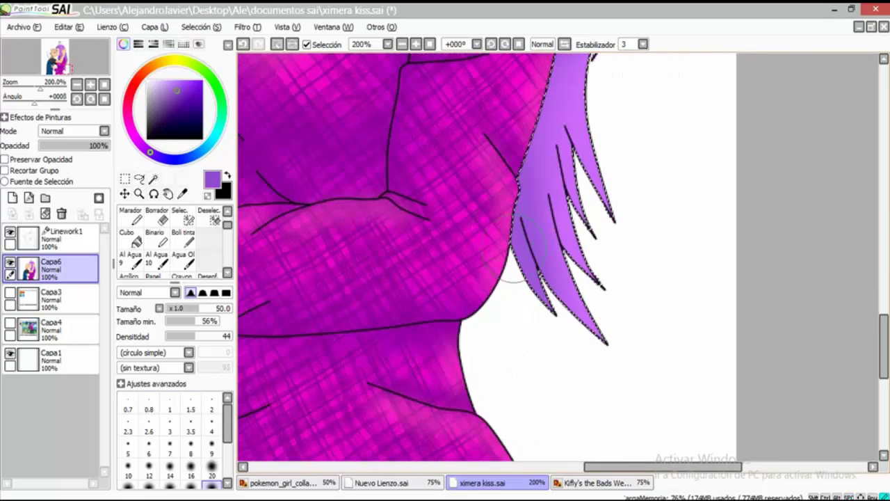
scroll(513, 172, up, 10)
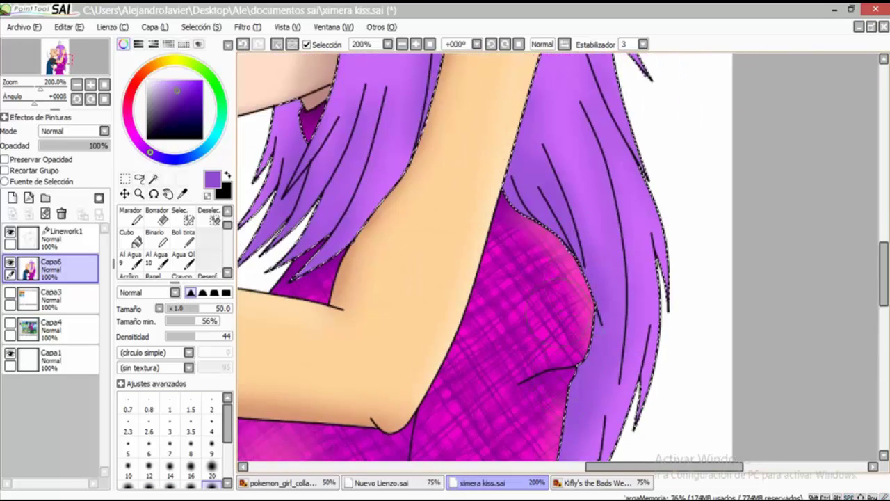
Shade the inner edge, base and tip of the girl's curl with the darker violet at brush size 20
scroll(507, 155, up, 10)
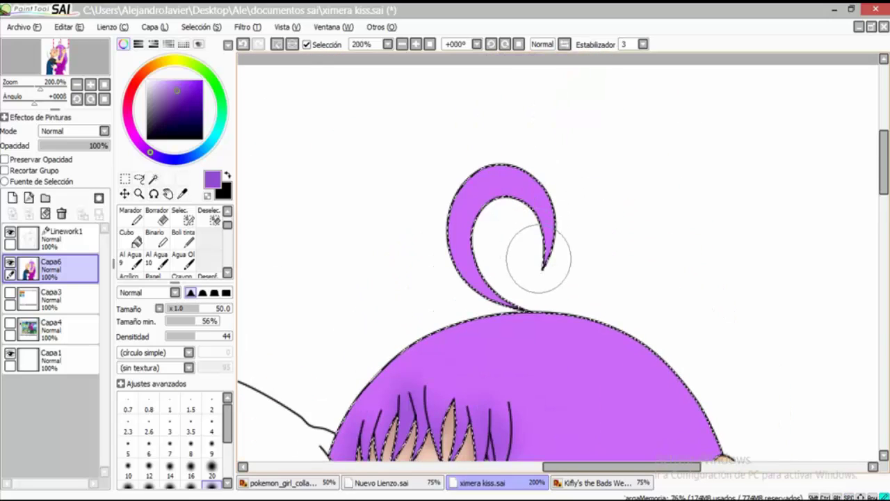
key([)
scroll(536, 298, up, 2)
scroll(622, 262, up, 3)
key([)
key([)
key([)
key([)
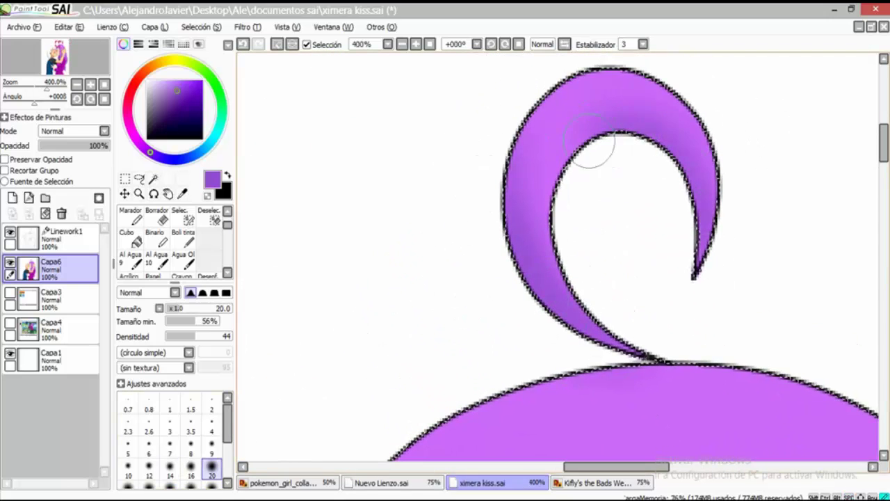
Deepen the shadows between the girl's bangs and on the strands beside her eye with dark blue-violet at brush size 14
scroll(464, 125, down, 4)
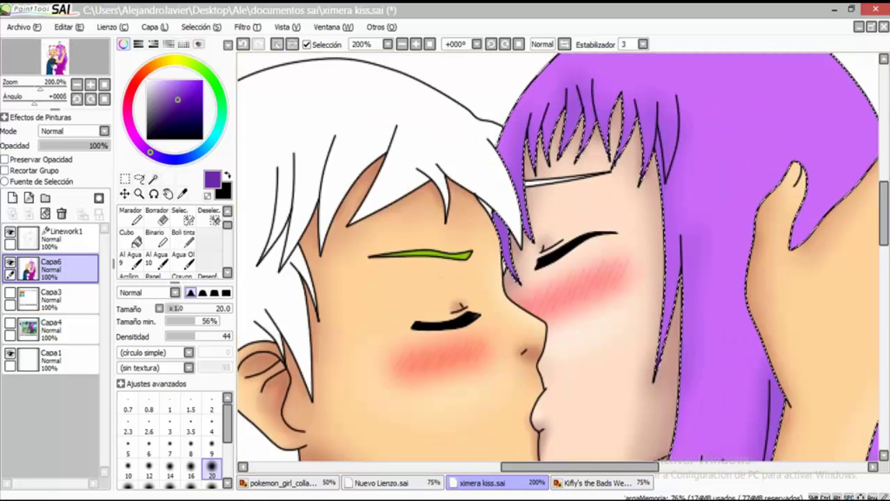
key([)
key([)
scroll(449, 306, up, 2)
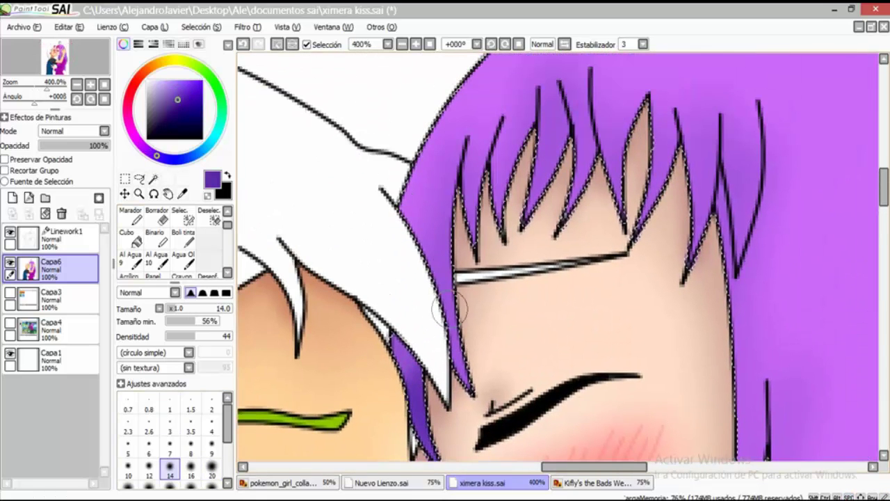
drag(459, 181, 465, 139)
drag(487, 198, 483, 115)
drag(529, 188, 518, 104)
mouse_move(548, 136)
mouse_down()
mouse_move(509, 208)
mouse_move(549, 143)
mouse_up()
mouse_move(587, 185)
mouse_down()
mouse_move(633, 181)
mouse_move(646, 288)
mouse_up()
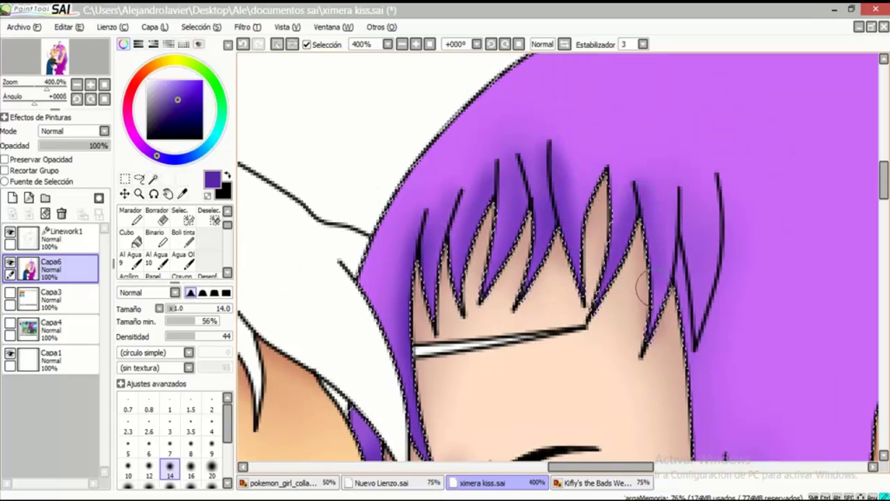
drag(699, 256, 691, 270)
Deepen the shadow on the long pointed side strand by the girl's cheek with the dark blue-violet
scroll(675, 316, down, 10)
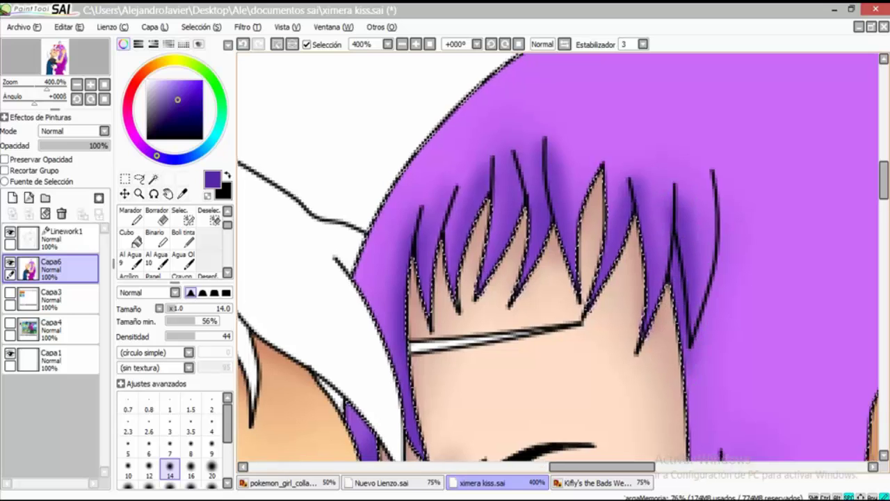
drag(609, 202, 597, 334)
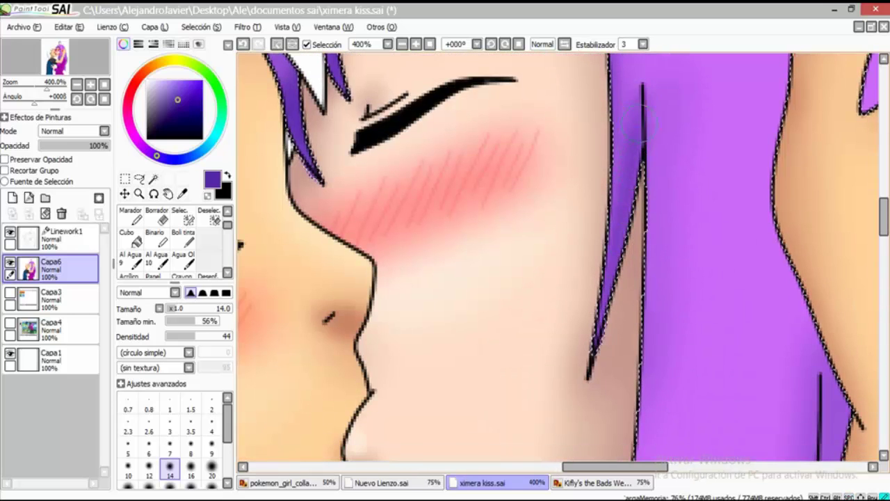
scroll(639, 124, down, 4)
scroll(647, 209, up, 2)
Undo the last two shading strokes and deepen the shadows between the front strands below the chin at brush size 14
mouse_move(654, 289)
mouse_down()
mouse_move(635, 322)
mouse_move(609, 242)
mouse_move(555, 389)
mouse_move(536, 387)
mouse_move(587, 304)
mouse_move(558, 307)
mouse_up()
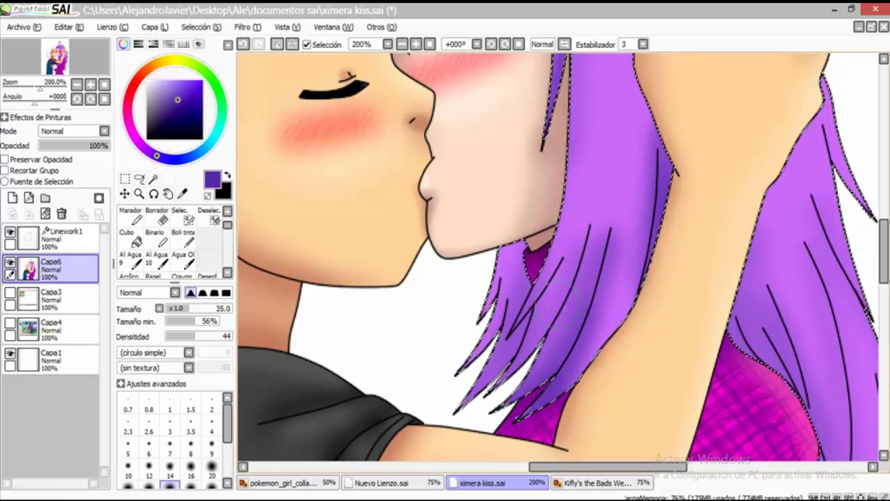
key(ctrl+z)
key(ctrl+z)
click(170, 476)
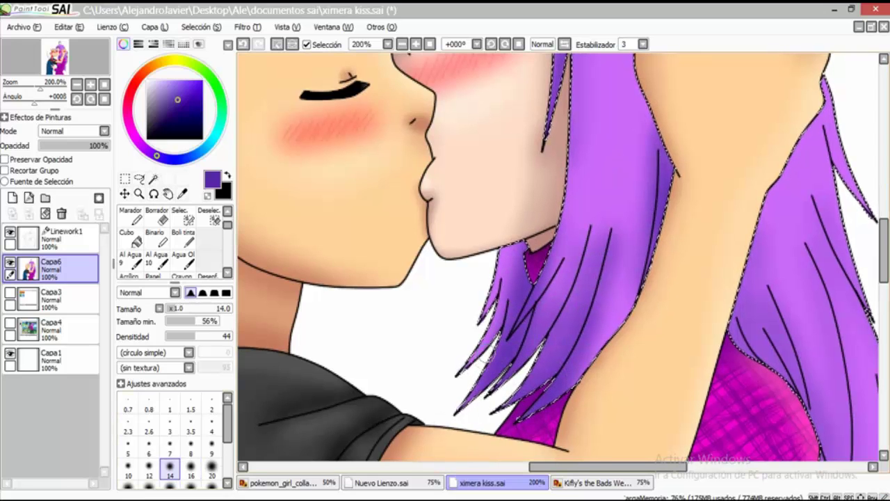
scroll(491, 327, up, 3)
scroll(475, 364, down, 2)
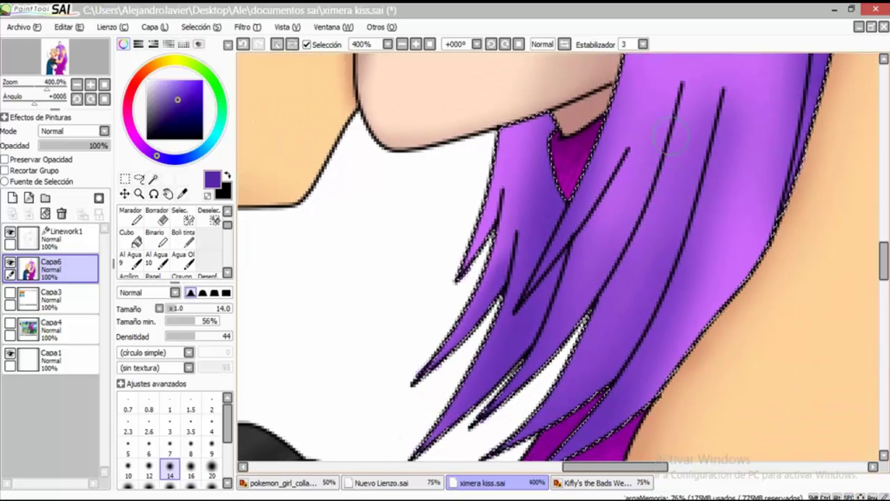
scroll(547, 109, down, 3)
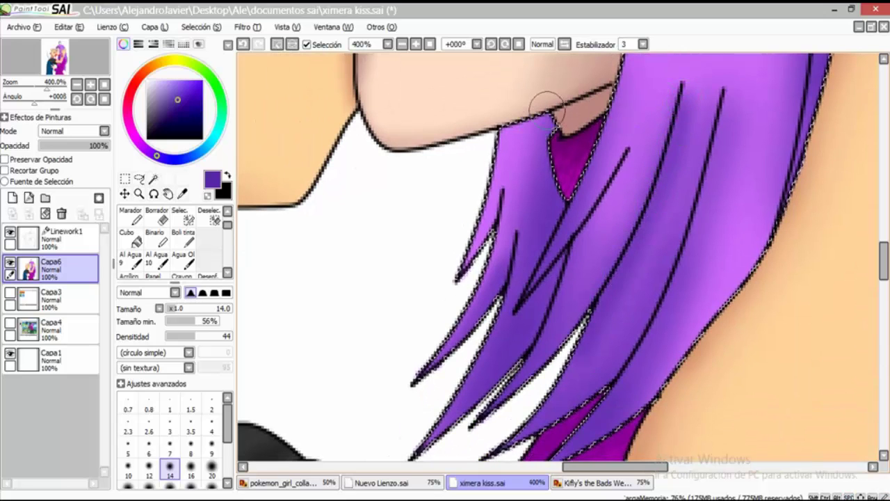
Deepen the shadows along the strand lines of the back hair behind the arm and shoulder with dark blue-violet
scroll(612, 199, up, 3)
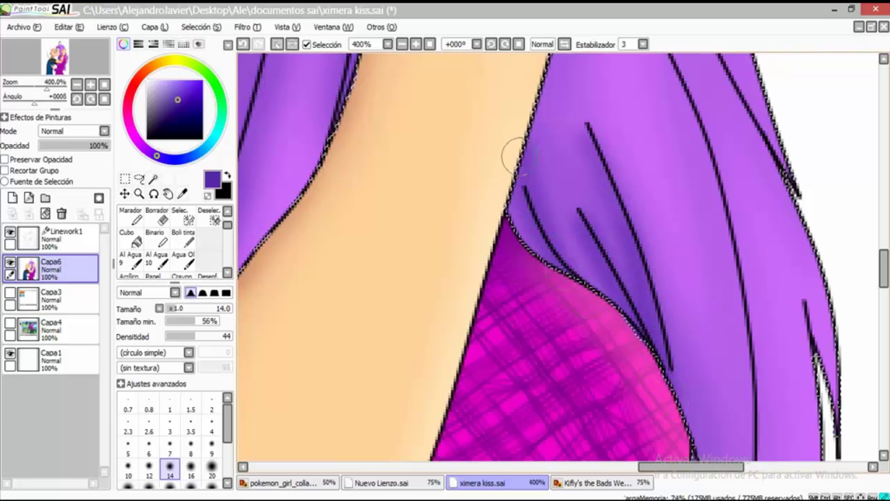
scroll(544, 162, down, 1)
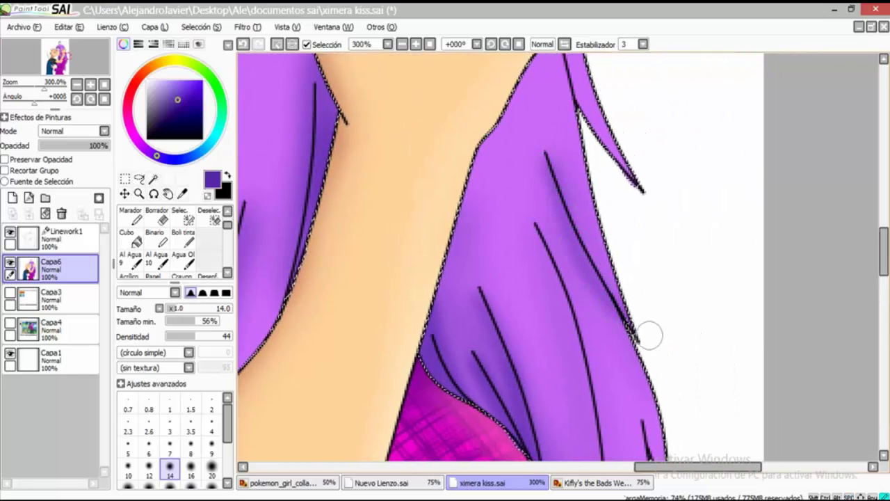
scroll(649, 336, up, 3)
scroll(564, 301, down, 5)
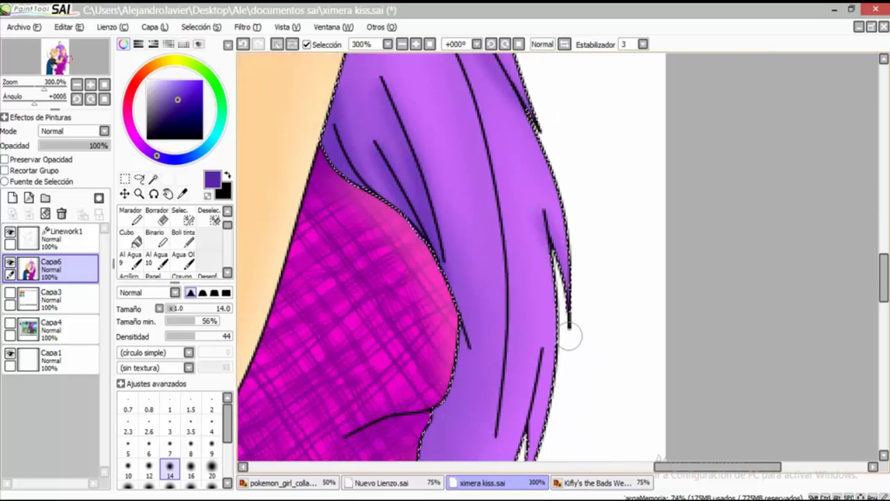
Deepen the shadows around the lower tips of the back hair with dark blue-violet, finishing at brush size 35
scroll(455, 258, down, 4)
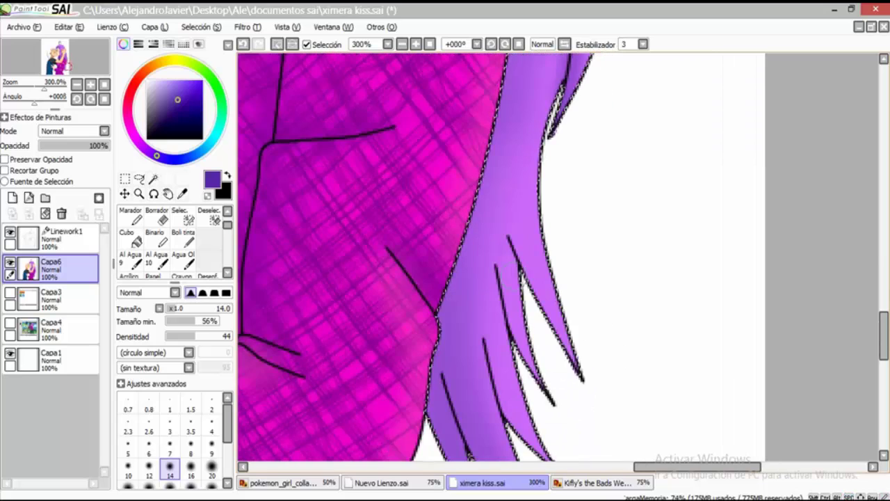
drag(511, 179, 519, 217)
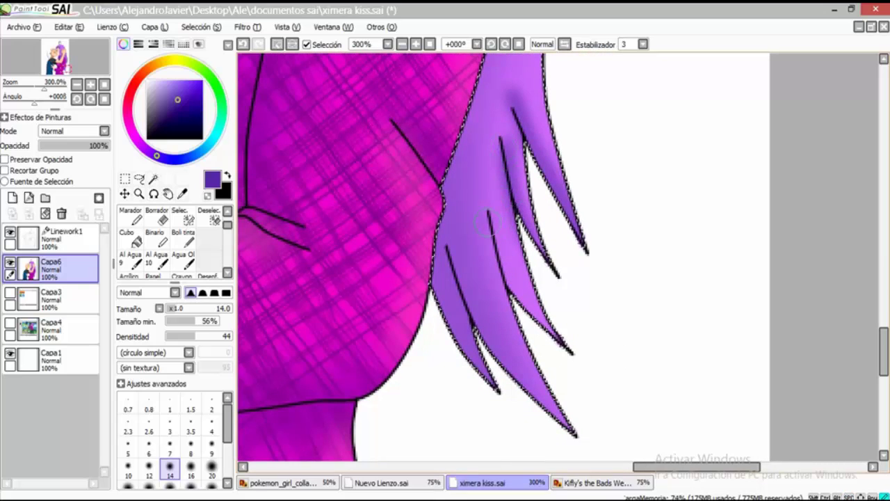
mouse_move(557, 403)
mouse_down()
mouse_move(448, 209)
mouse_move(453, 368)
mouse_up()
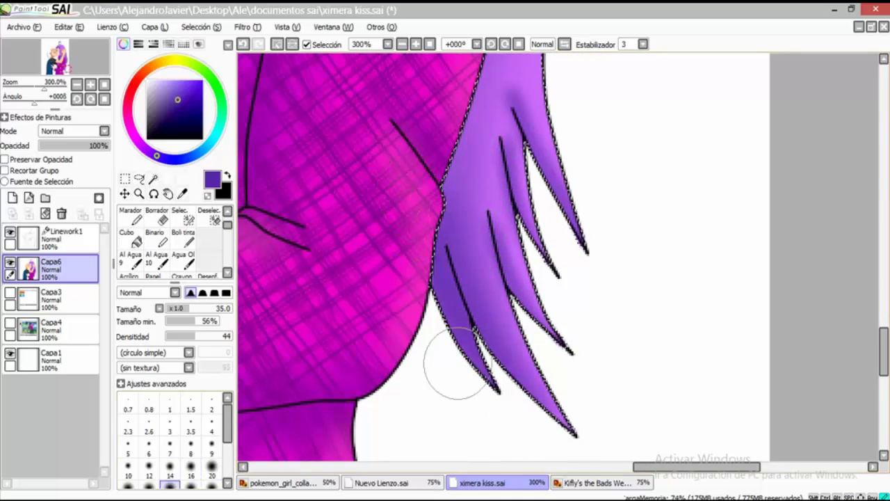
key(ctrl+minus)
key(ctrl+minus)
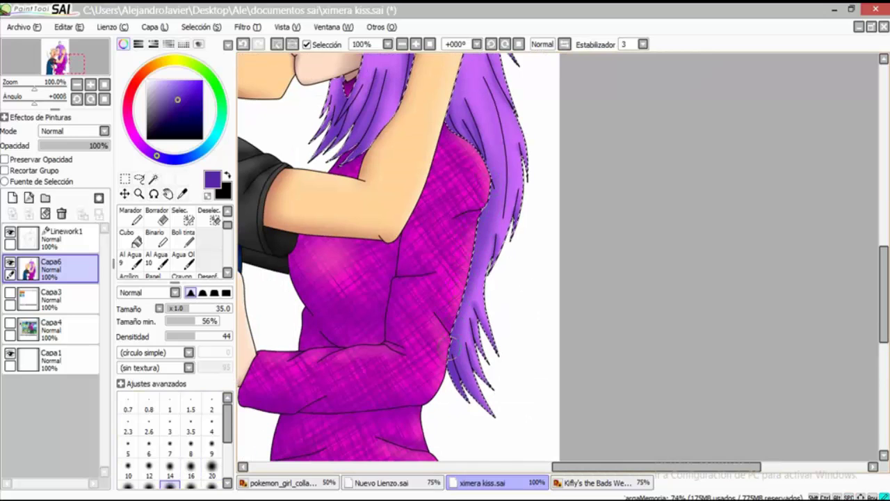
Deepen the shadows on the base and outer edge of the girl's curl with dark blue-violet at brush size 20
scroll(450, 341, up, 8)
key(ctrl+minus)
scroll(420, 229, up, 2)
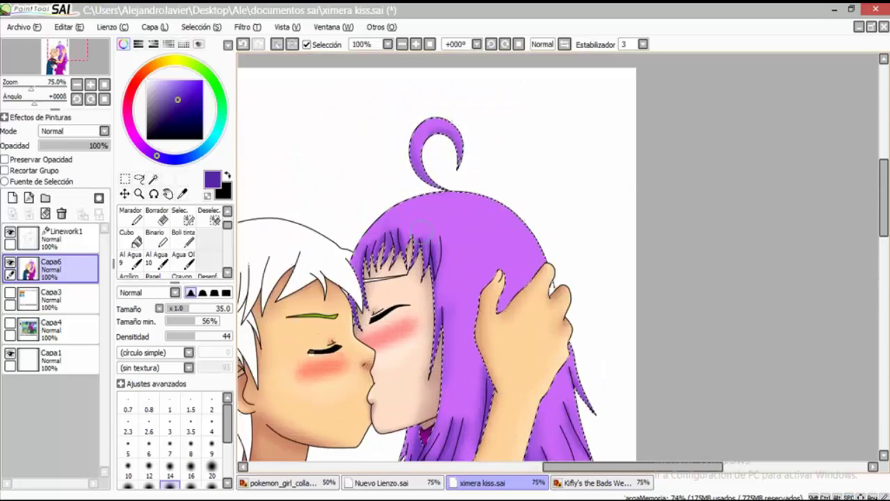
key(ctrl+plus)
key(ctrl+plus)
key(ctrl+plus)
key(ctrl+plus)
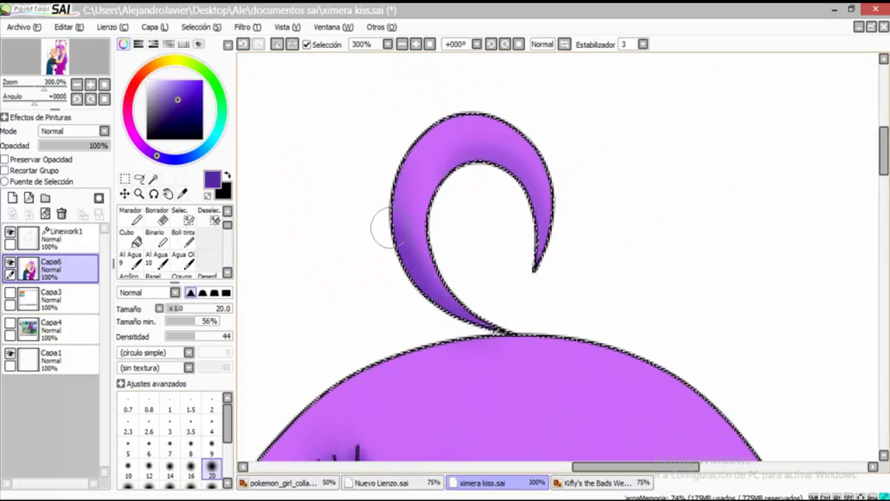
Change the brush shape to the rough Aspero_Redond... option and brush streaks along the girl's curl
scroll(504, 176, down, 3)
click(153, 352)
click(149, 477)
scroll(528, 235, up, 3)
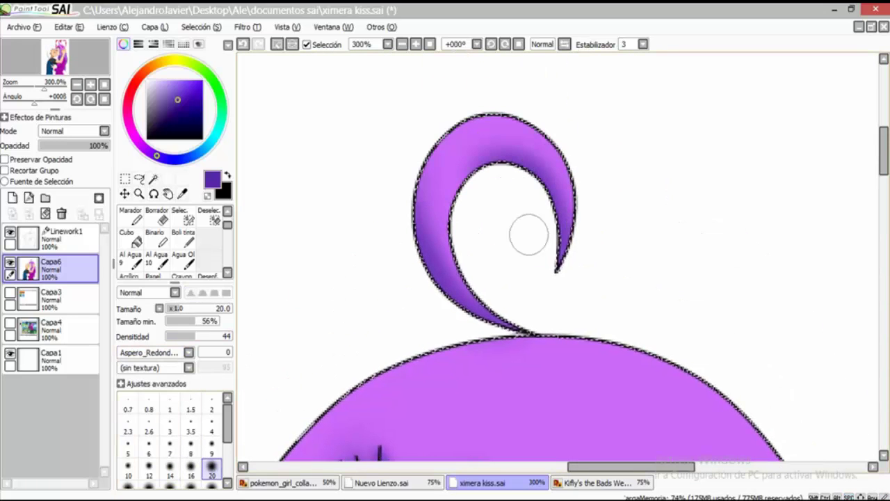
mouse_move(475, 295)
mouse_down()
mouse_move(515, 295)
mouse_move(523, 306)
mouse_move(455, 258)
mouse_move(509, 135)
mouse_up()
Enlarge the rough brush to size 80 and streak the crown of the girl's hair with dark violet strand texture
key(ctrl+minus)
key(ctrl+minus)
scroll(329, 334, down, 3)
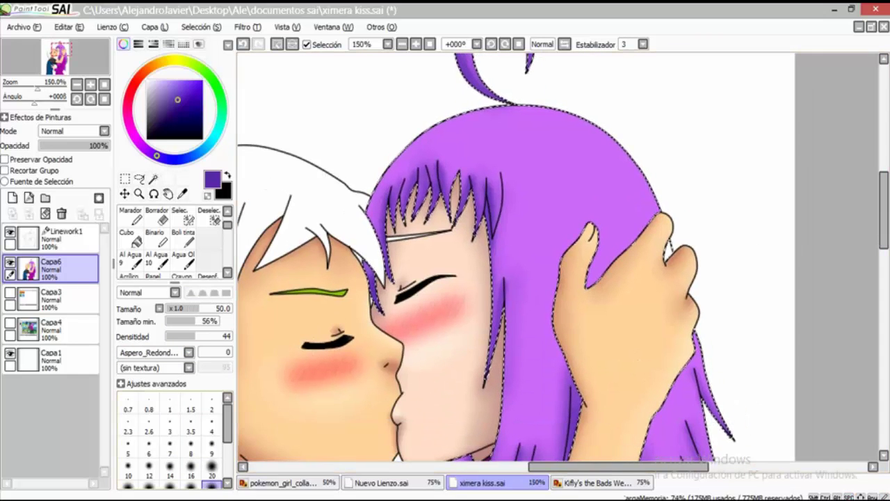
key(bracketright)
key(bracketright)
key(bracketright)
key(bracketright)
key(bracketright)
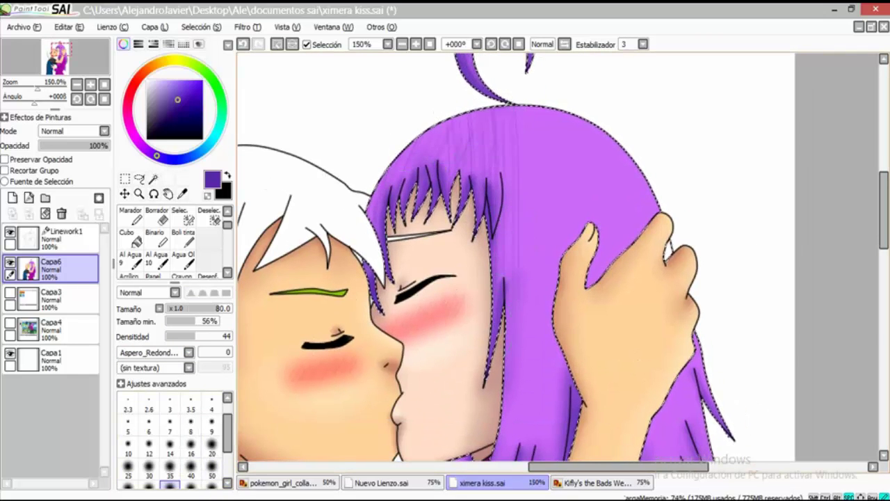
key(ctrl+minus)
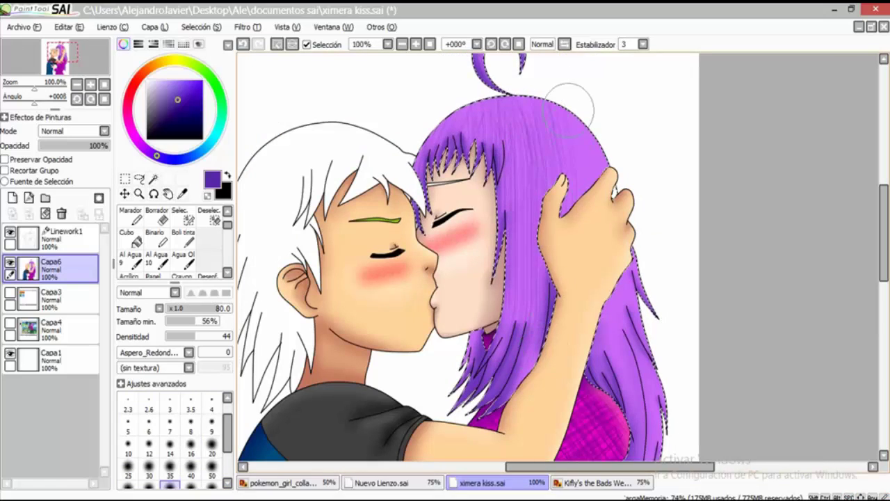
Extend the streaked strand texture over the rest of the girl's long hair, including the back hair
scroll(569, 108, down, 5)
scroll(616, 159, up, 5)
scroll(616, 160, down, 5)
scroll(616, 159, up, 5)
key(ctrl+plus)
key(ctrl+plus)
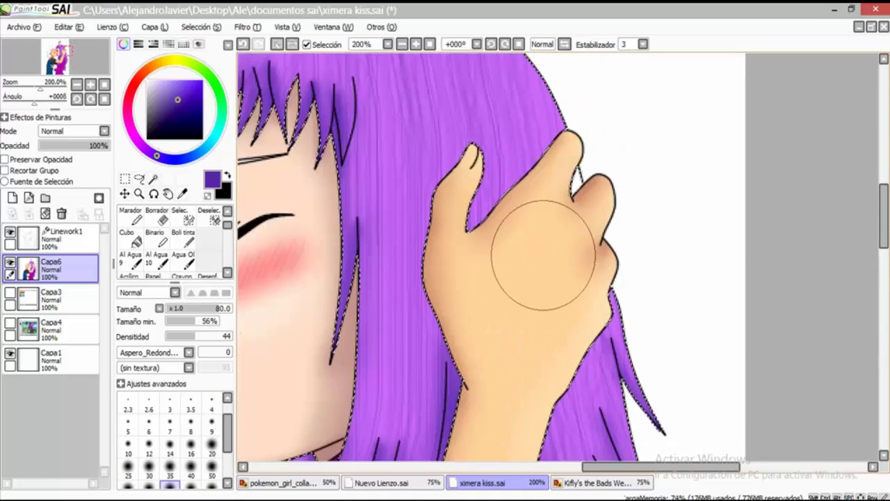
Paint the white gap between the boy's fingers with light purple sampled from the hair, using a simple circle brush at size 14 and density 100
key(ctrl+plus)
alt+click(566, 109)
click(170, 445)
click(156, 352)
click(150, 369)
drag(604, 219, 602, 277)
drag(592, 229, 869, 341)
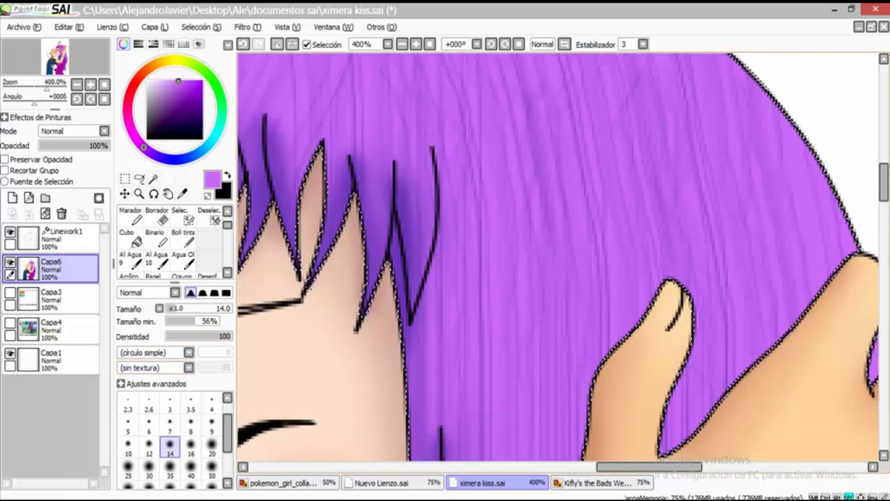
Work on the hair around the girl's bangs with the rough Aspero_Redond... brush at density 40, trying sizes 14 and 7
alt+click(396, 243)
click(157, 352)
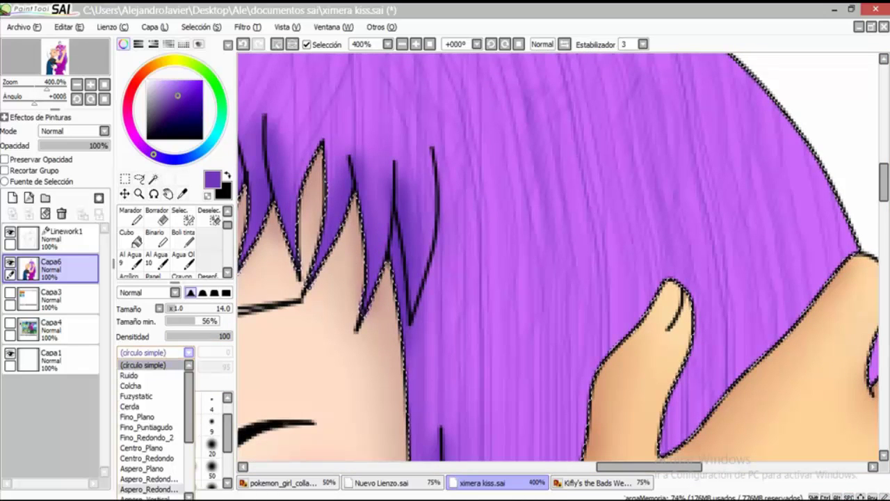
click(149, 480)
click(192, 336)
click(169, 473)
mouse_move(871, 355)
mouse_down()
mouse_move(699, 268)
mouse_move(821, 326)
mouse_move(863, 418)
mouse_up()
alt+click(400, 164)
click(170, 450)
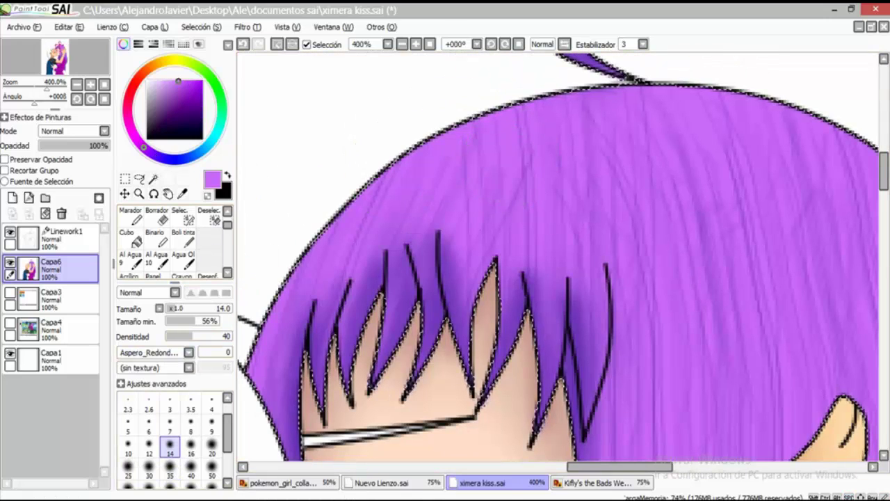
click(170, 426)
scroll(462, 193, up, 2)
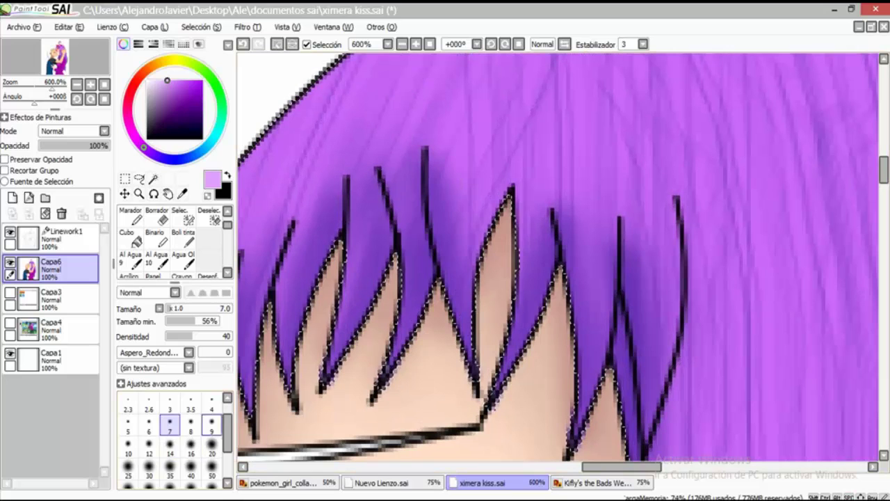
Return the brush to a simple circle at size 14 and add a new layer in Luminosidad mode above Capa6
click(189, 352)
click(149, 362)
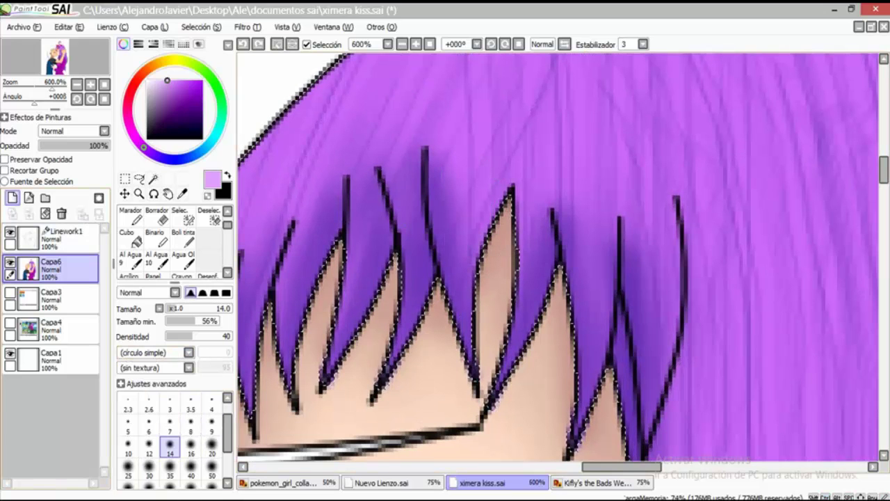
click(12, 197)
click(104, 131)
click(60, 184)
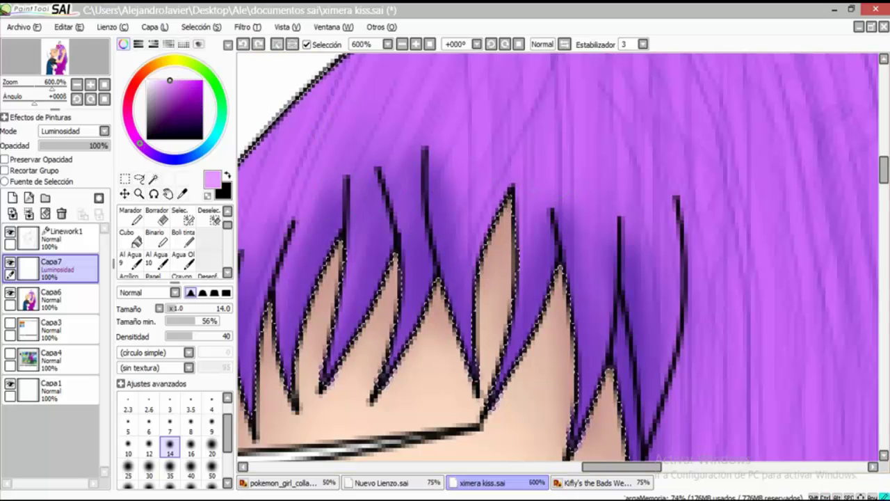
Airbrush soft light pink-purple highlights on the girl's bangs and the front strands below her chin, using sizes 14 and 20
drag(407, 174, 409, 265)
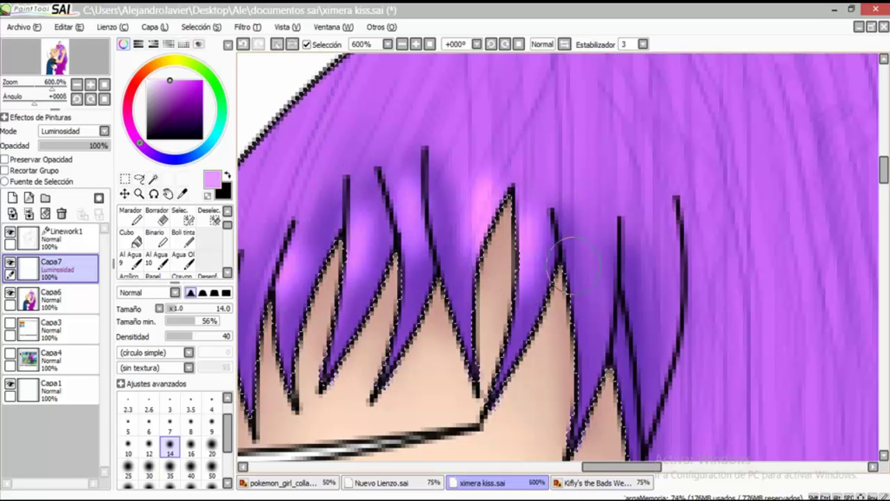
scroll(657, 219, down, 2)
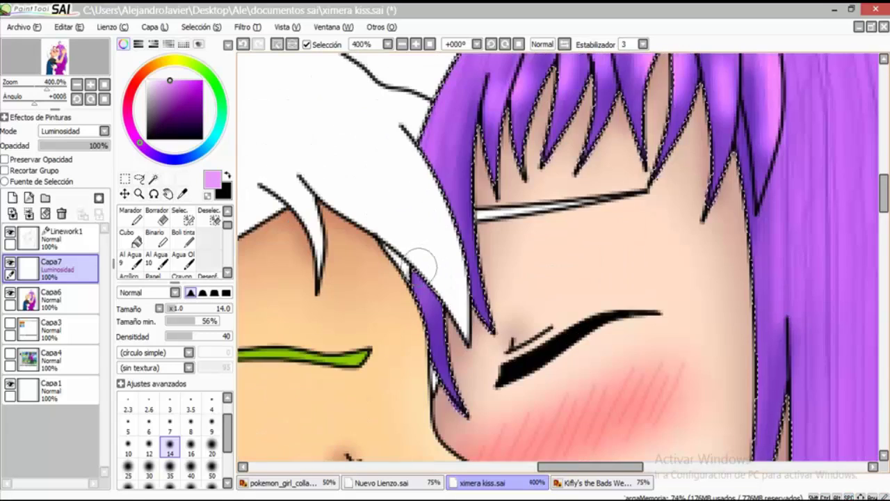
scroll(393, 299, down, 6)
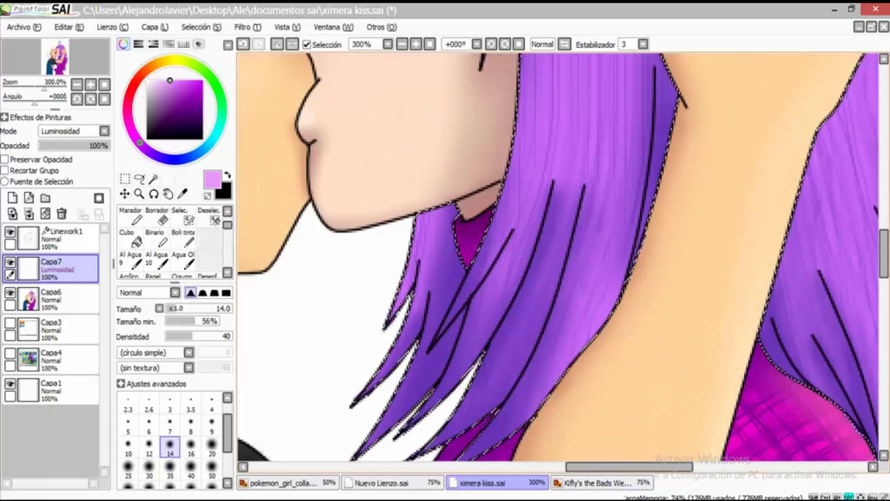
scroll(393, 300, down, 3)
scroll(427, 317, down, 3)
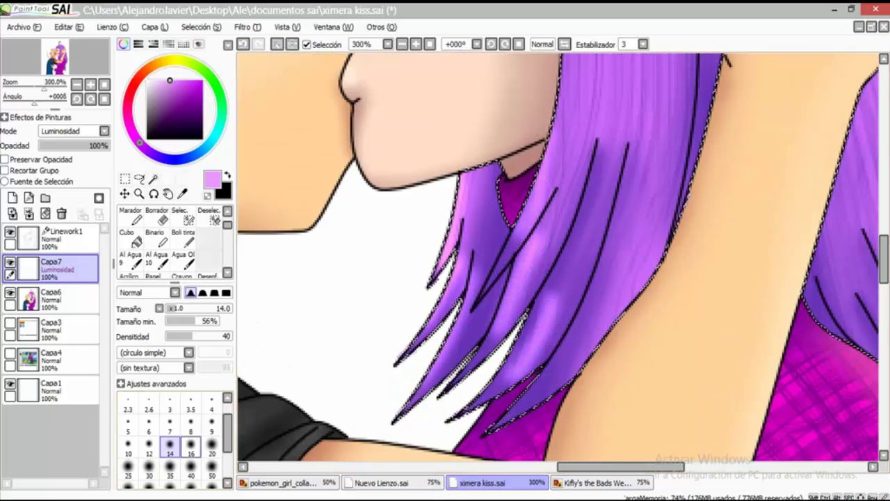
key(bracketright)
key(bracketright)
scroll(556, 306, up, 2)
scroll(667, 248, down, 4)
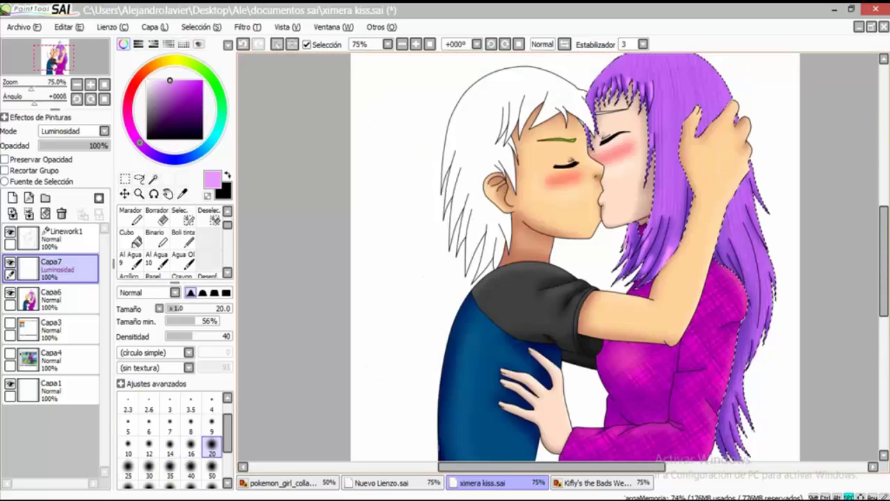
Airbrush a broad pink highlight along the upper edge of the girl's crown at brush size 80
scroll(267, 355, up, 3)
mouse_move(754, 306)
mouse_down()
mouse_move(700, 199)
mouse_move(605, 164)
mouse_up()
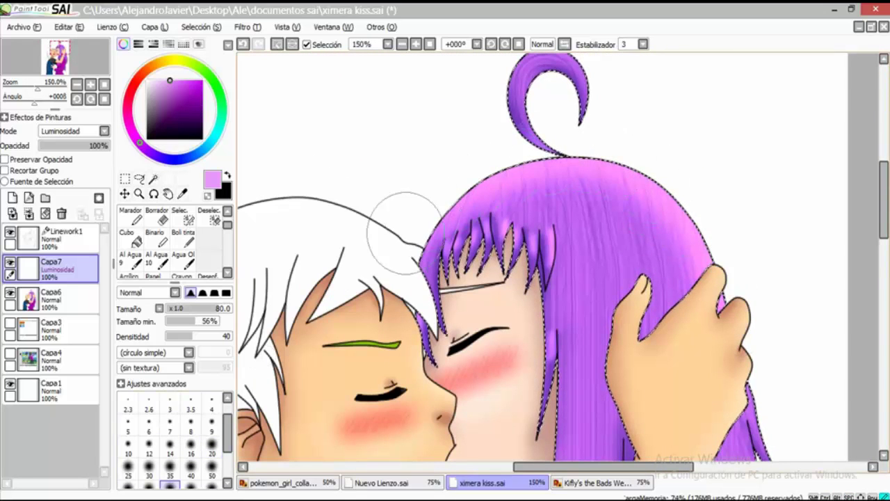
key(e)
scroll(587, 112, up, 1)
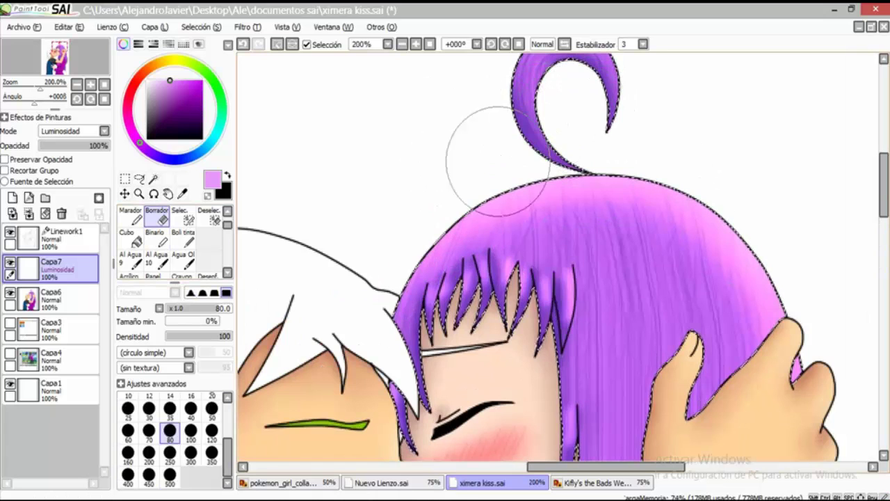
Airbrush light highlights down the girl's long back hair to its pointed tips, reducing the brush to size 35 and finally 20
key(v)
scroll(501, 167, up, 3)
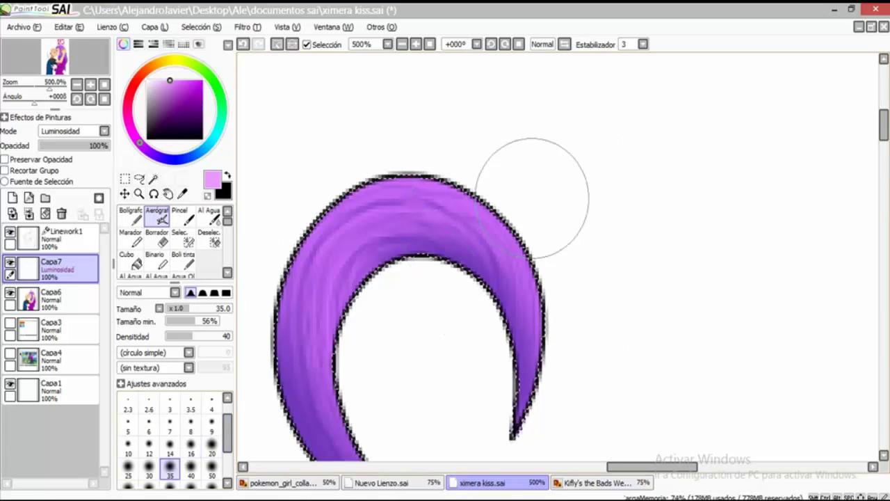
scroll(604, 214, down, 4)
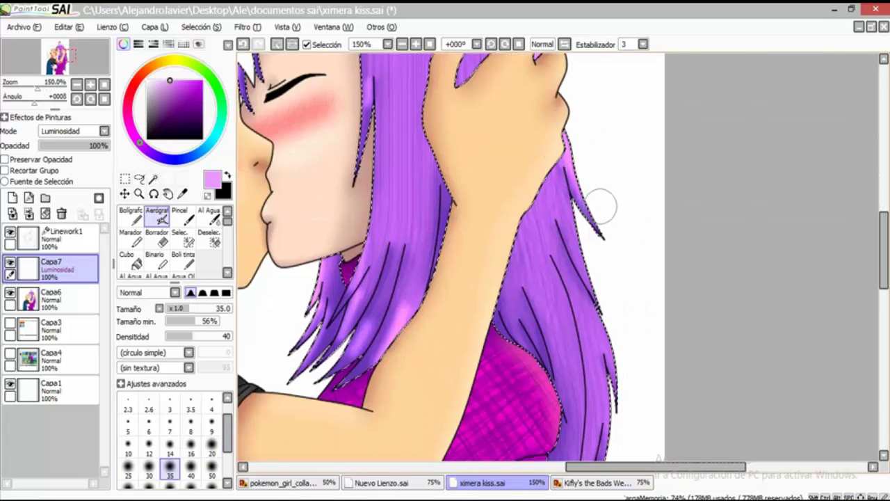
scroll(602, 206, up, 2)
drag(551, 294, 516, 130)
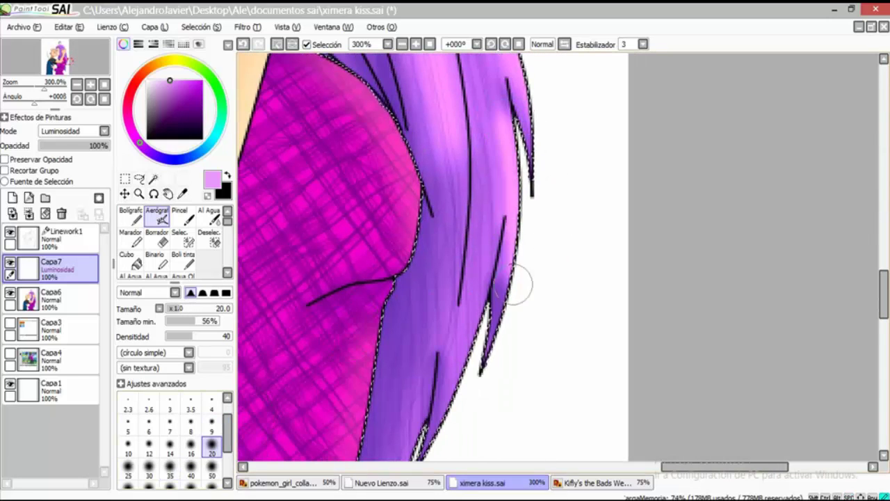
drag(516, 285, 501, 106)
drag(472, 298, 470, 136)
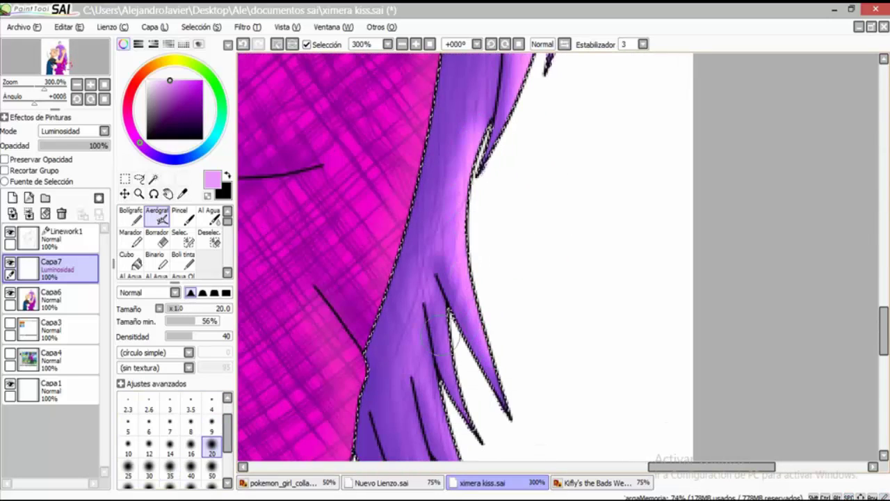
drag(451, 433, 472, 249)
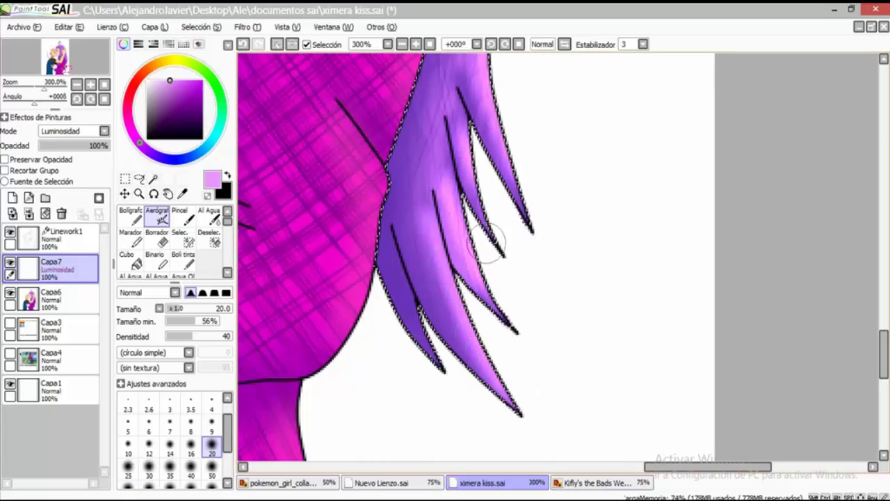
Add a light airbrushed highlight to the side strand beside the girl's cheek at size 20
scroll(490, 244, down, 5)
scroll(496, 236, up, 5)
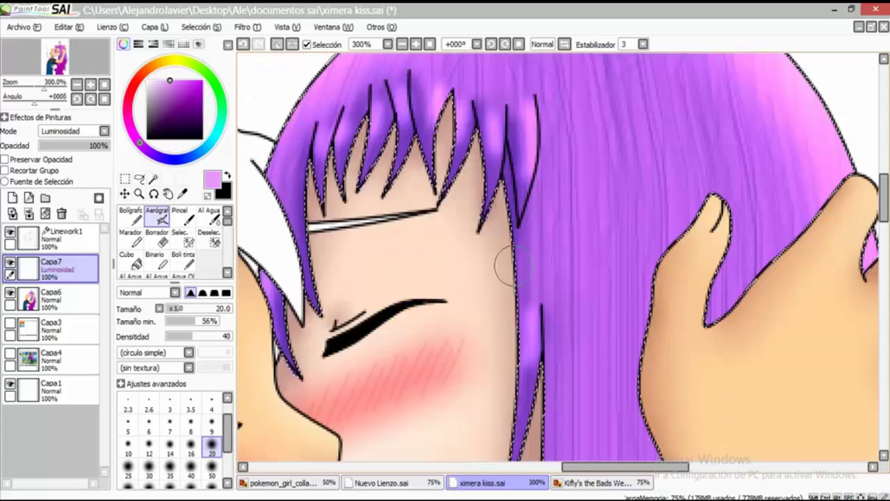
scroll(507, 341, down, 4)
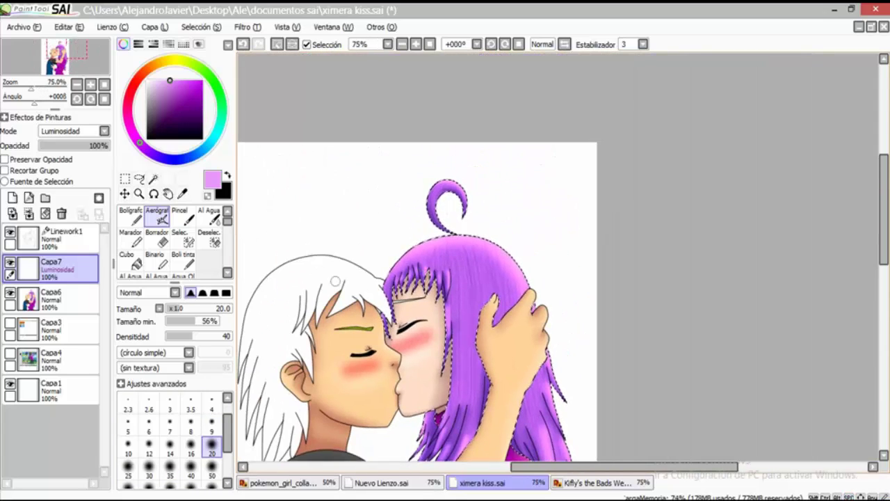
Paint the girl's eyebrow violet sampled from her hair on a new layer below Capa6 at density 100, and merge Capa6 into it
scroll(336, 281, up, 4)
alt+click(306, 209)
key(a)
click(162, 217)
click(49, 327)
click(12, 198)
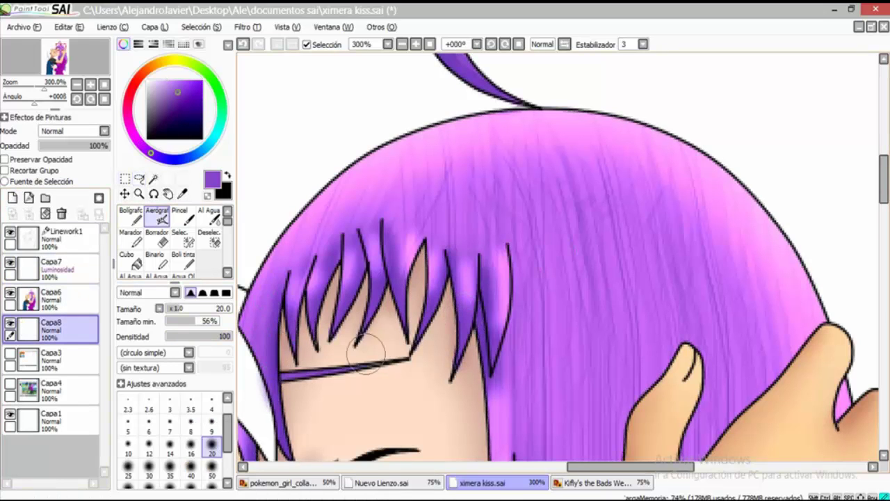
scroll(531, 263, down, 4)
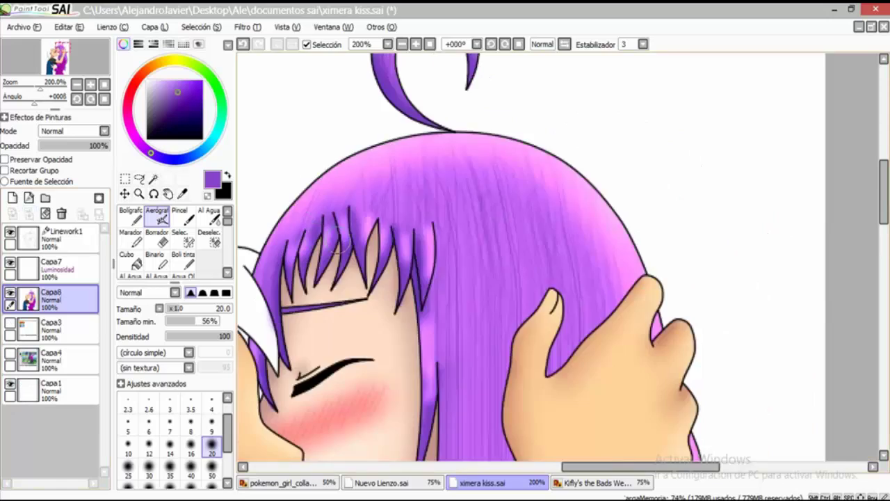
Show the reference image on Capa3, sample the lime green of the character's hair, and hide the layer again
click(9, 323)
click(49, 327)
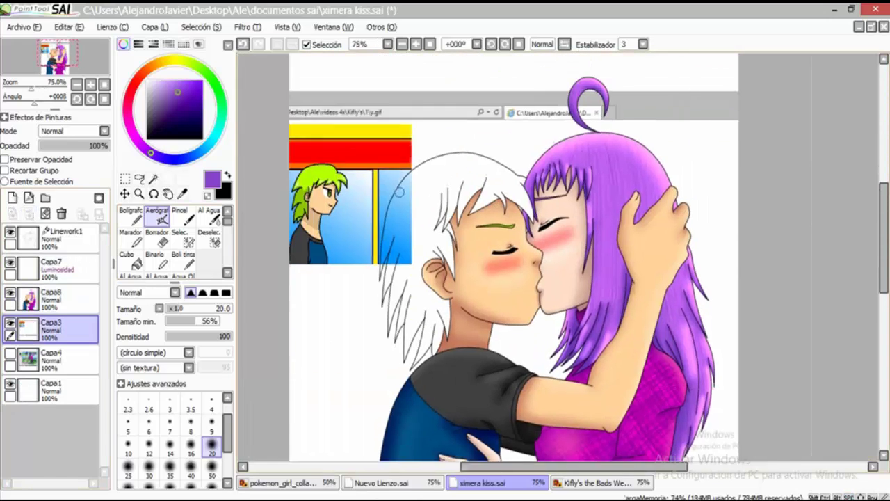
scroll(446, 264, up, 2)
alt+click(268, 188)
click(9, 322)
Select the boy's hair from the Linework1 outlines, painting the selection into the narrow tips of the back locks
click(66, 239)
scroll(557, 257, down, 5)
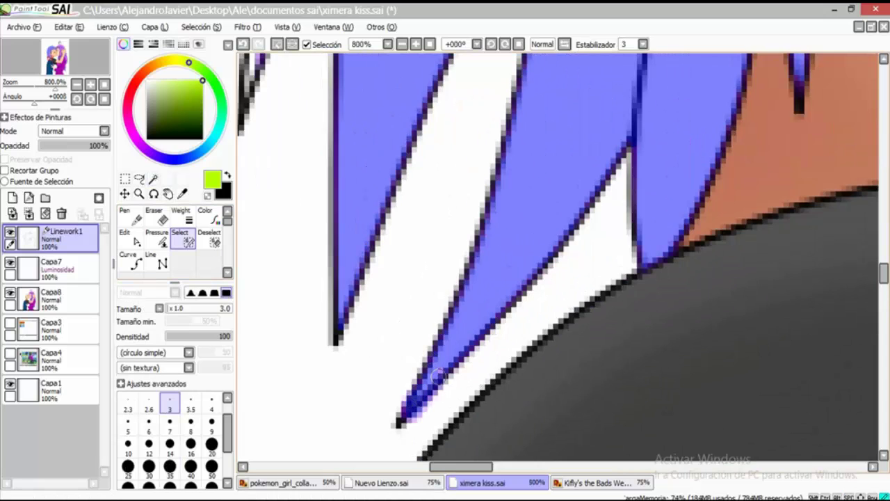
scroll(436, 375, up, 5)
scroll(407, 220, up, 5)
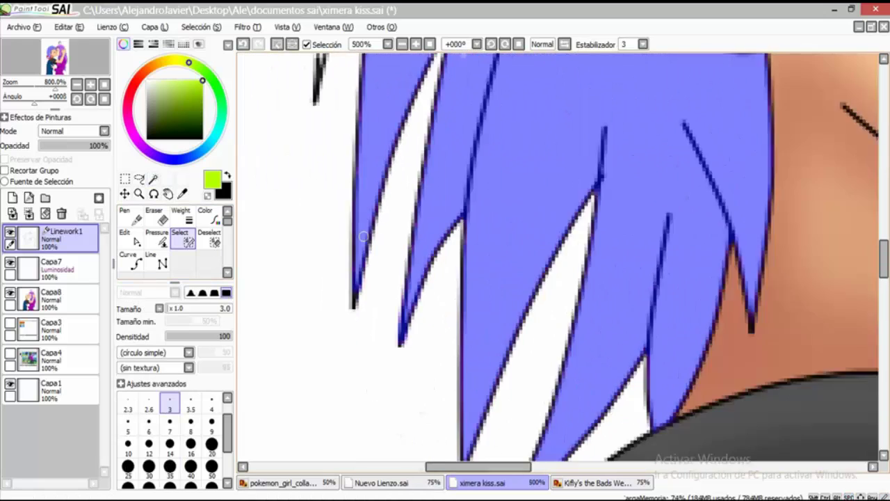
scroll(353, 313, up, 2)
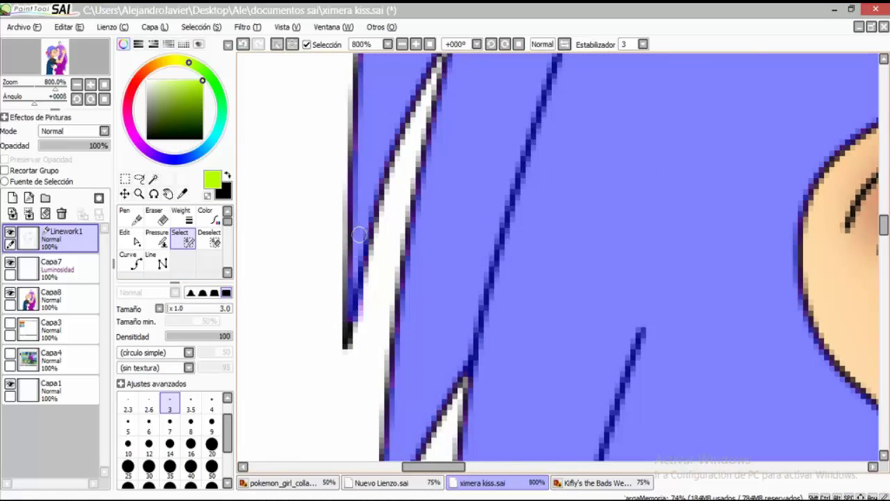
Extend the hair selection into the missed gaps and strand tips around the boy's ear and forehead
scroll(546, 222, right, 5)
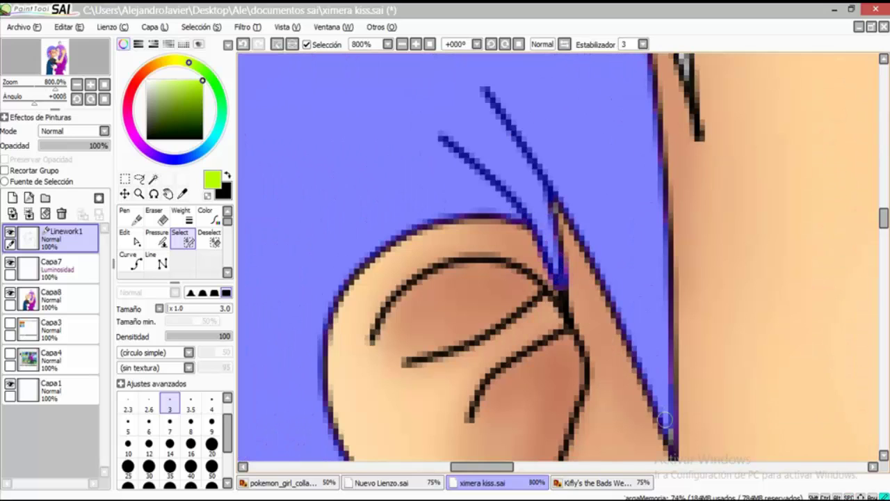
scroll(664, 418, down, 3)
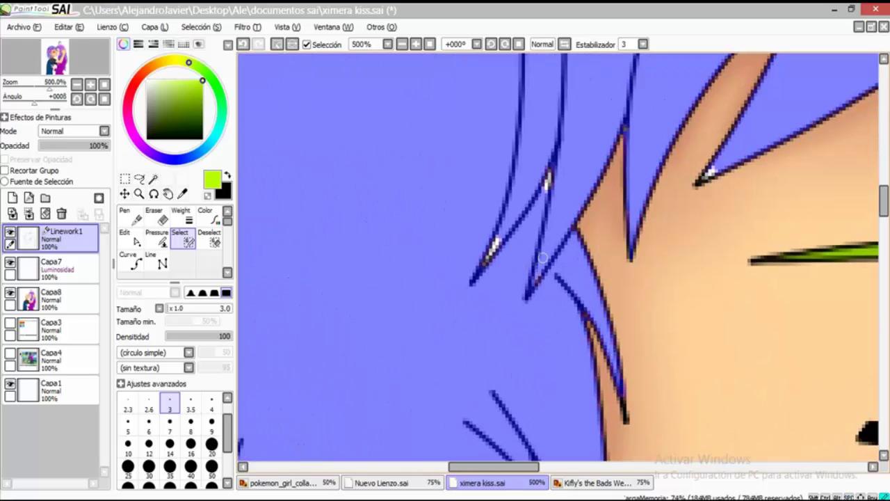
scroll(549, 180, right, 5)
scroll(558, 309, up, 5)
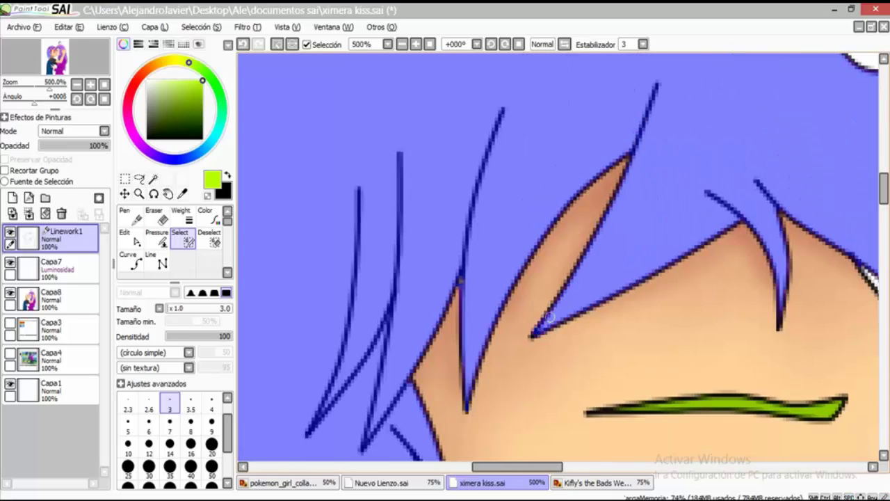
scroll(549, 316, down, 4)
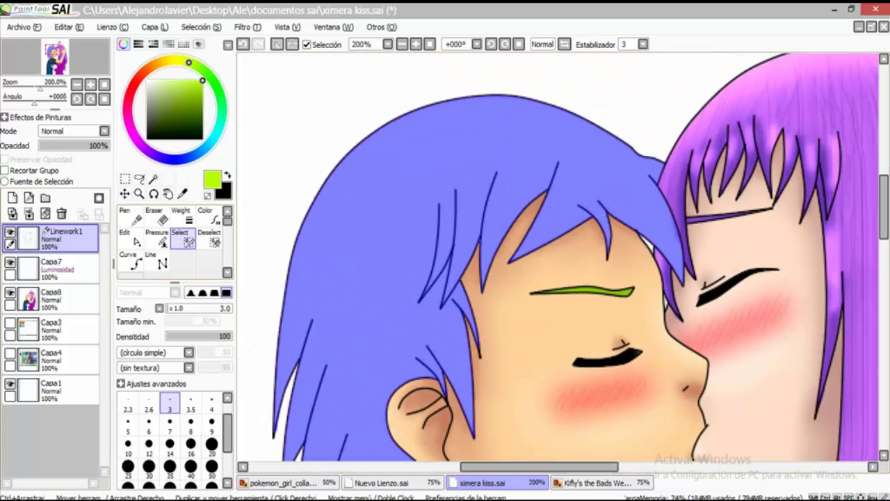
scroll(635, 236, up, 2)
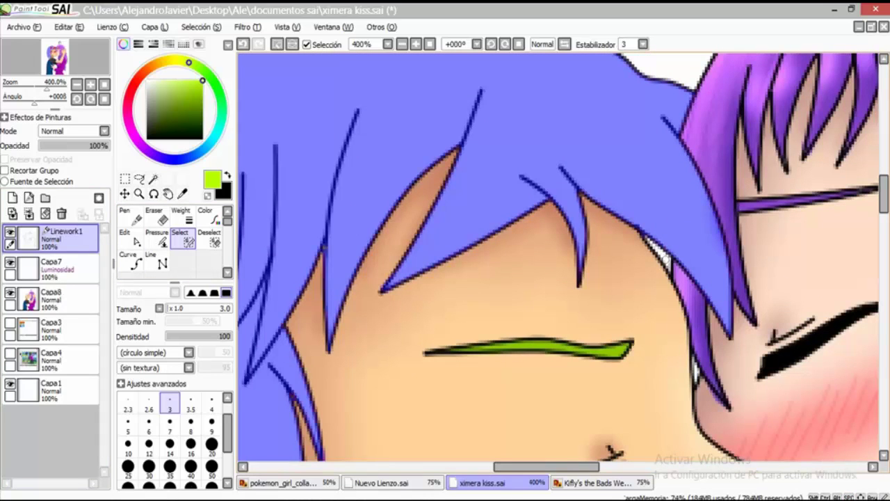
Fill the selected hair of the boy with the sampled lime green on layer Capa8
click(51, 296)
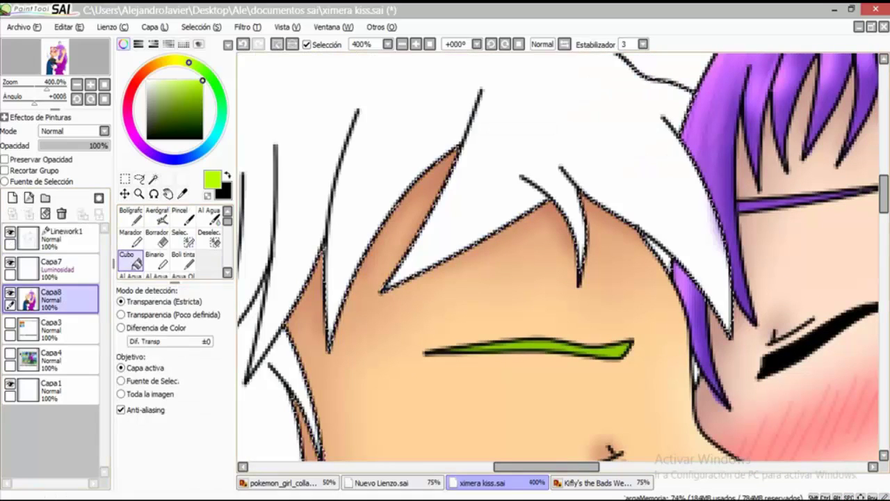
click(389, 139)
scroll(557, 258, down, 2)
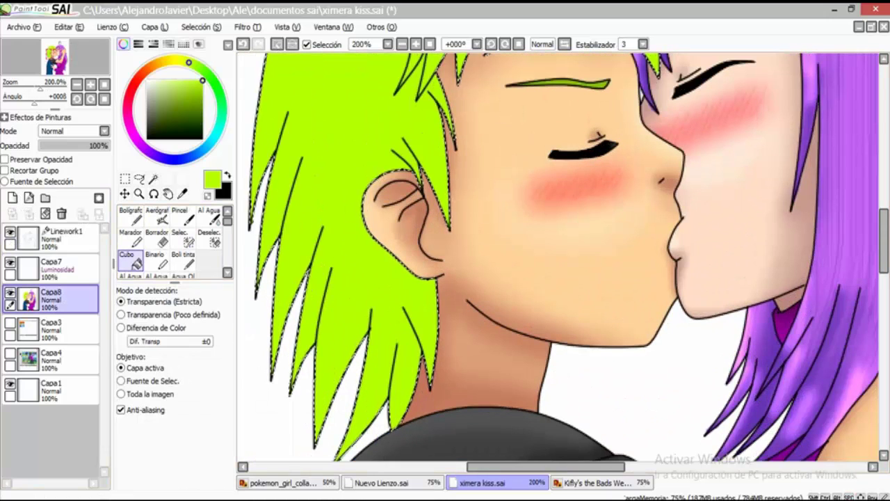
Shade the boy's hair below the ear with a darker green using the simple-circle airbrush at size 80
click(195, 64)
click(202, 89)
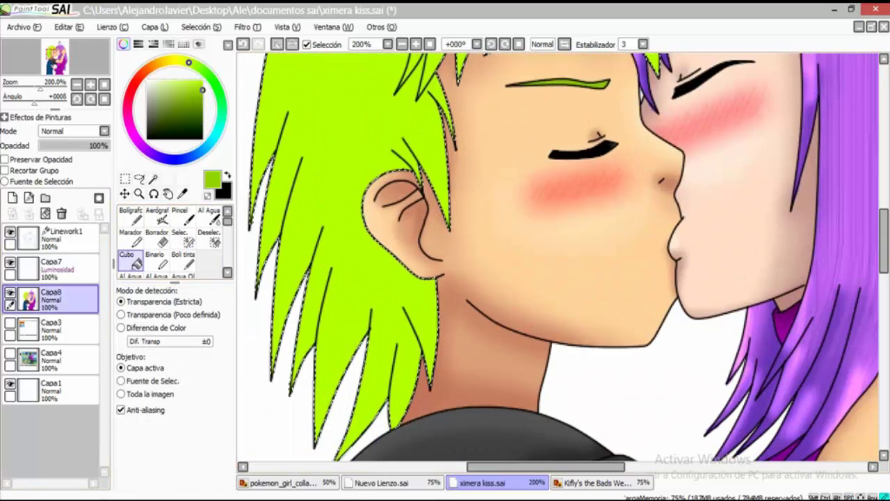
click(158, 216)
click(188, 336)
drag(389, 293, 455, 250)
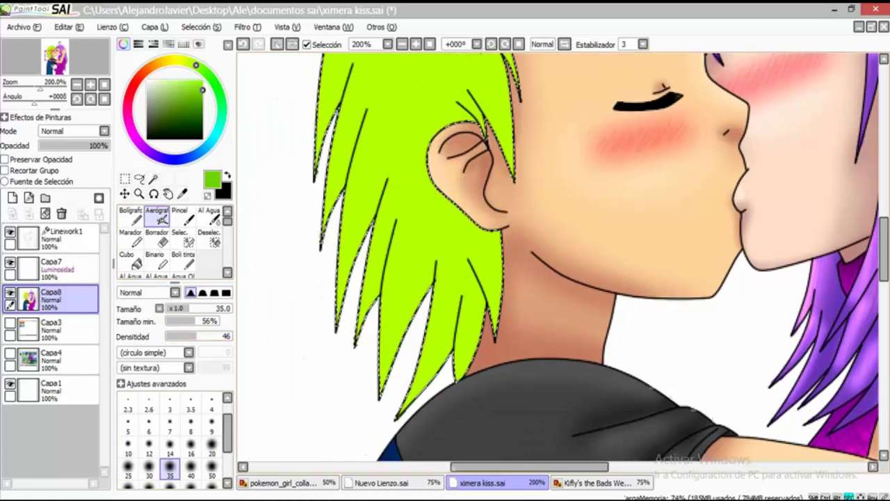
click(169, 485)
mouse_move(445, 209)
mouse_down()
mouse_move(446, 383)
mouse_move(456, 191)
mouse_move(493, 224)
mouse_up()
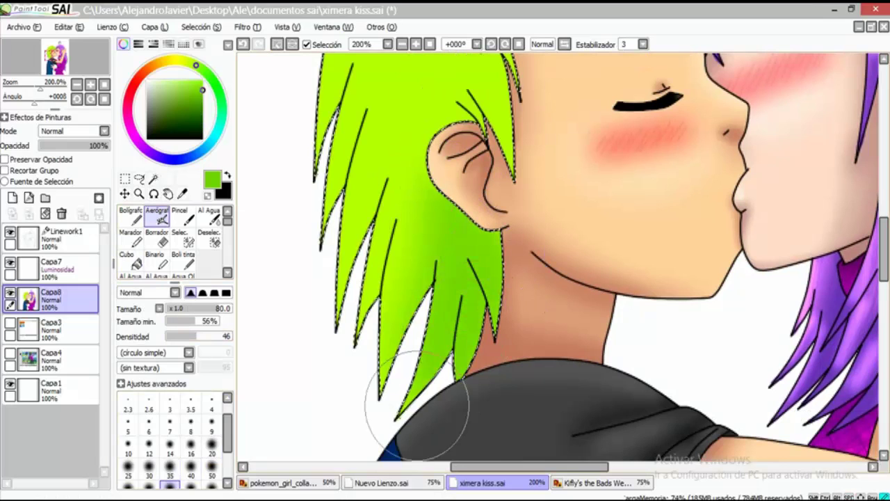
Extend the darker green shading along the boy's back locks and fringe with the airbrush at size 35
click(170, 473)
drag(410, 390, 340, 160)
drag(417, 209, 428, 334)
mouse_move(375, 418)
mouse_down()
mouse_move(327, 358)
mouse_move(352, 160)
mouse_up()
scroll(475, 215, up, 3)
mouse_move(470, 224)
mouse_down()
mouse_move(521, 149)
mouse_move(586, 135)
mouse_move(613, 208)
mouse_move(697, 233)
mouse_up()
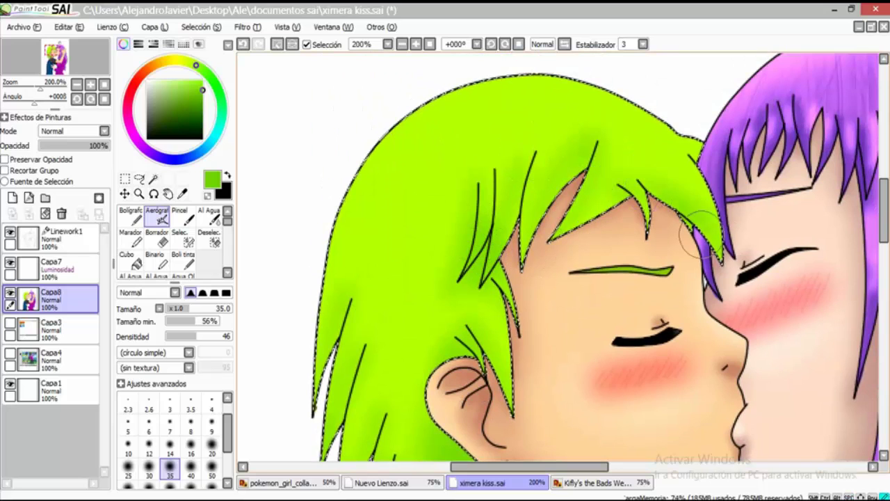
Deepen the shadows along the boy's fringe strands and above his ear with a darker green at brush size 14
alt+click(567, 209)
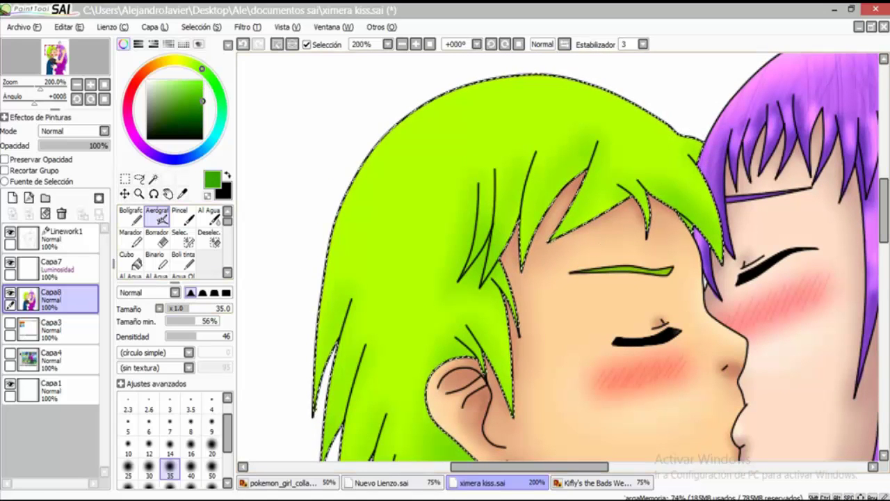
key(bracketleft)
key(bracketleft)
key(bracketleft)
key(bracketleft)
key(bracketleft)
scroll(428, 320, up, 2)
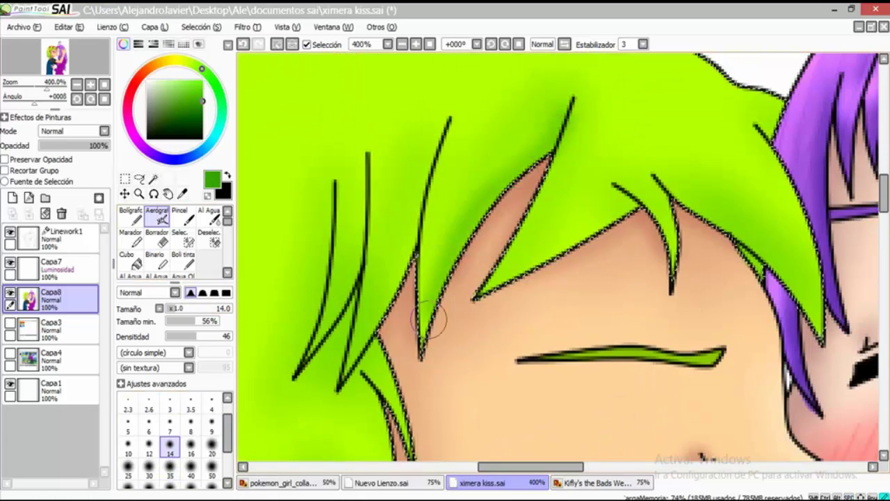
mouse_move(565, 148)
mouse_down()
mouse_move(473, 317)
mouse_move(610, 199)
mouse_move(674, 285)
mouse_move(667, 173)
mouse_move(810, 285)
mouse_up()
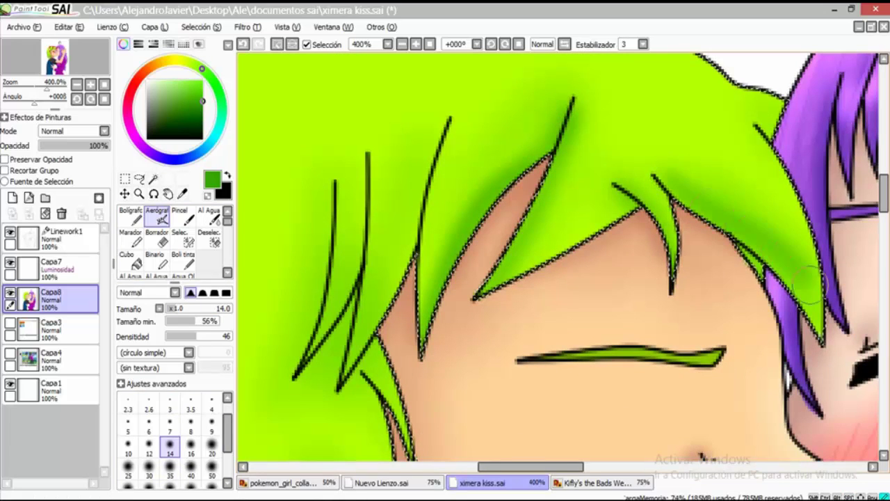
drag(671, 182, 789, 134)
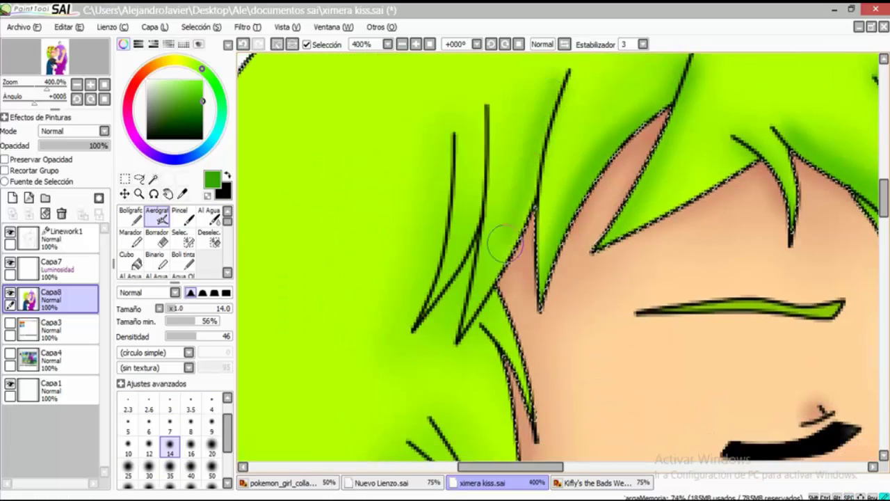
scroll(513, 200, down, 4)
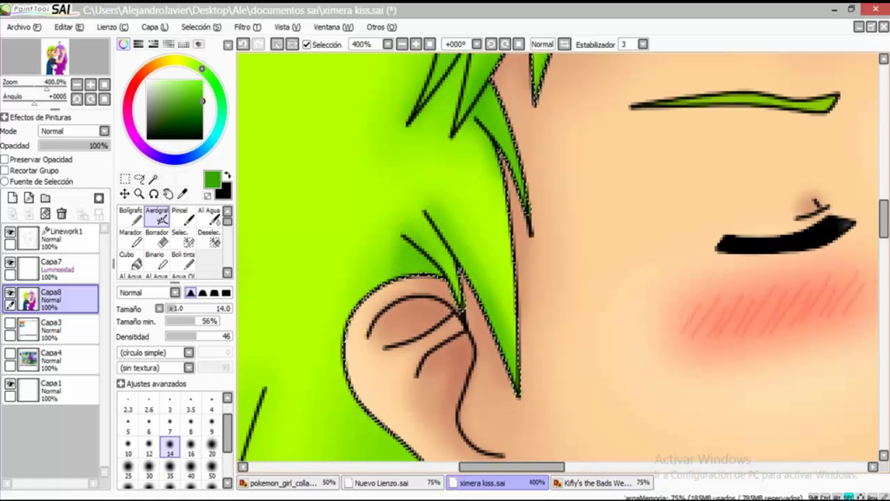
Deepen the shadows between the boy's back locks with the dark green, using brush sizes 35 and 14
scroll(557, 257, down, 2)
scroll(556, 257, up, 1)
click(170, 465)
mouse_move(445, 174)
mouse_down()
mouse_move(424, 334)
mouse_move(438, 235)
mouse_move(362, 390)
mouse_move(320, 292)
mouse_move(480, 282)
mouse_up()
mouse_move(612, 126)
mouse_down()
mouse_move(570, 258)
mouse_move(417, 257)
mouse_up()
click(170, 443)
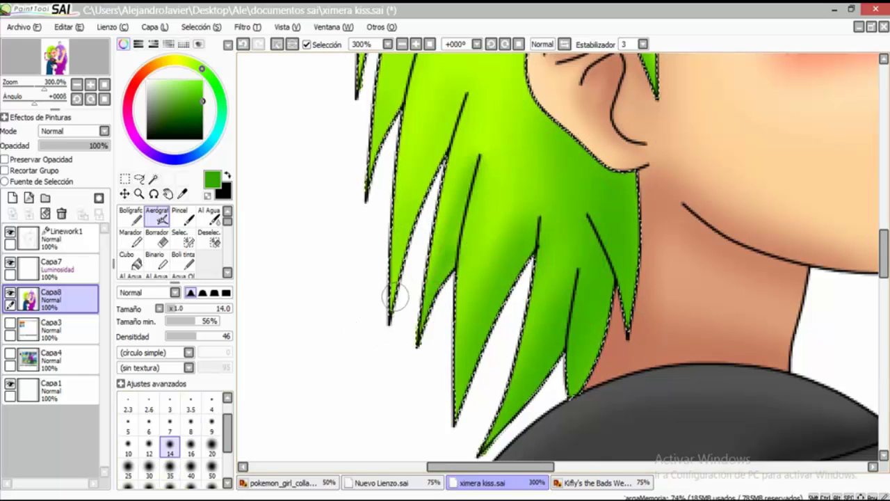
scroll(459, 103, up, 5)
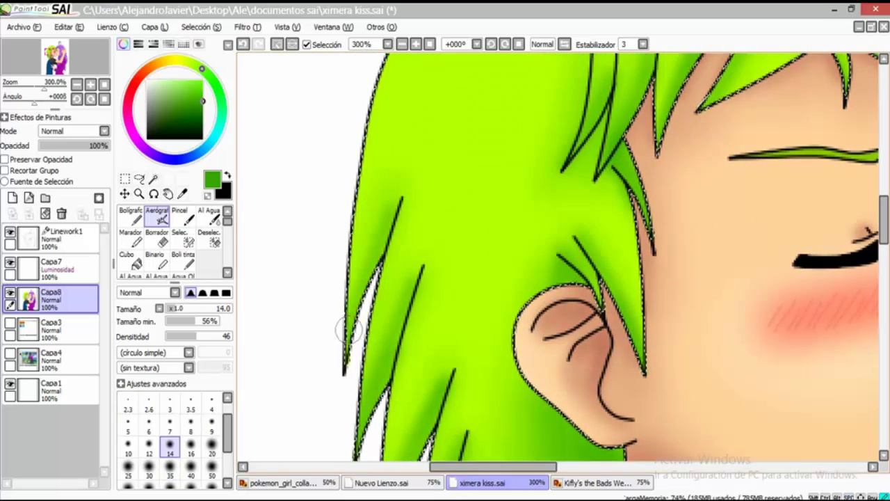
Paint fine strand texture over the crown and back of the boy's hair with the Aspero_Redond... airbrush shape at size 80
key(ctrl+minus)
key(ctrl+minus)
key(ctrl+minus)
key(ctrl+minus)
key(ctrl+plus)
key(ctrl+plus)
click(170, 484)
click(188, 352)
click(150, 486)
scroll(332, 138, down, 3)
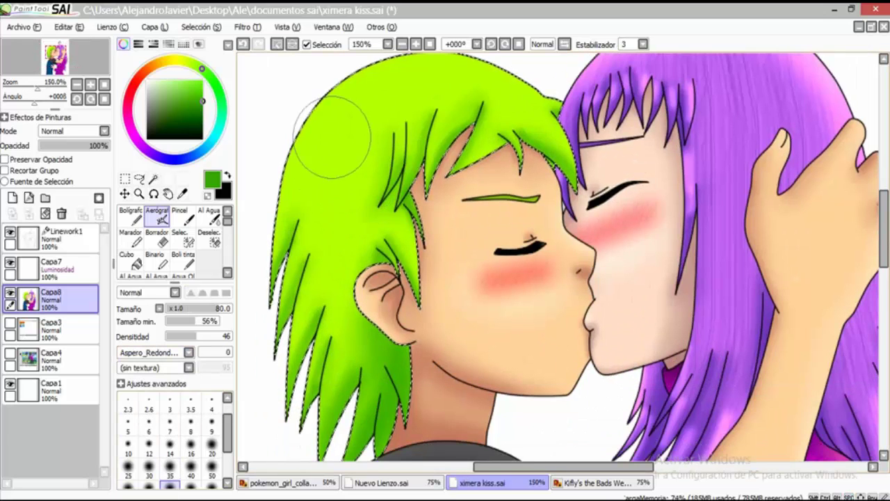
key(ctrl+minus)
scroll(372, 98, up, 2)
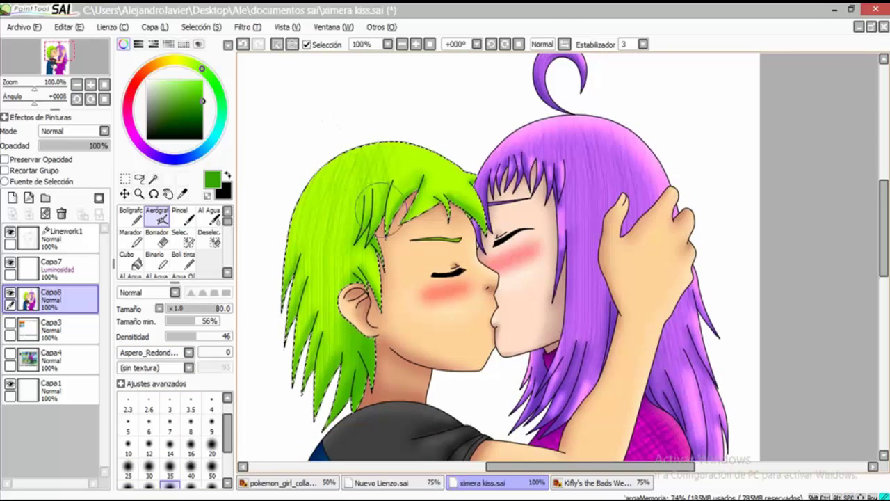
Continue the fine strand texture across the boy's fringe, around the ear and along the top of the head
key(ctrl+plus)
key(ctrl+plus)
key(ctrl+plus)
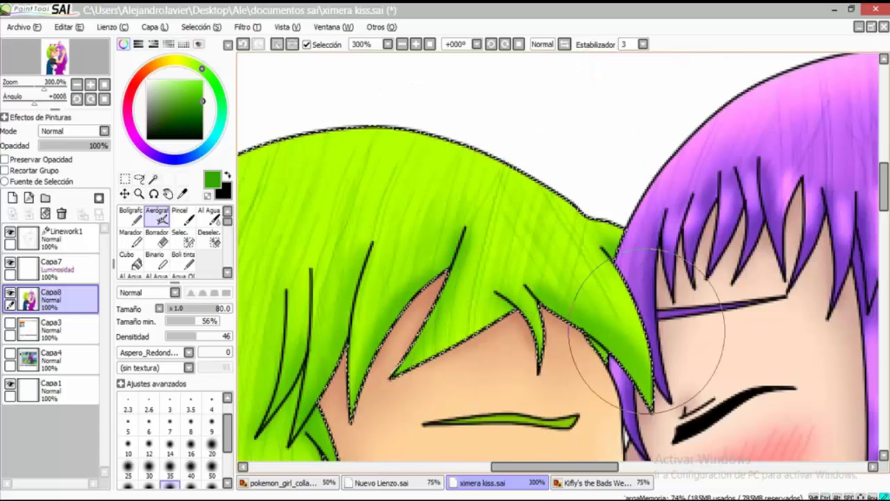
key(ctrl+minus)
key(ctrl+minus)
key(ctrl+plus)
key(ctrl+plus)
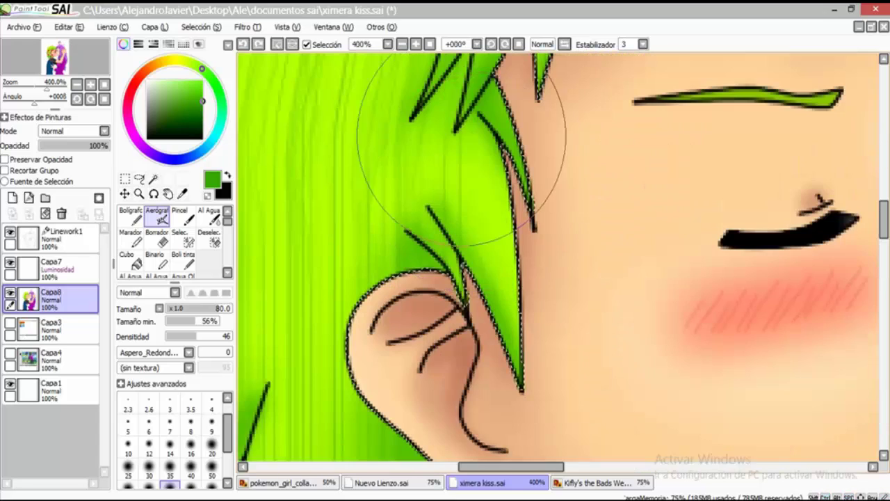
key(ctrl+minus)
scroll(555, 129, up, 1)
key(ctrl+plus)
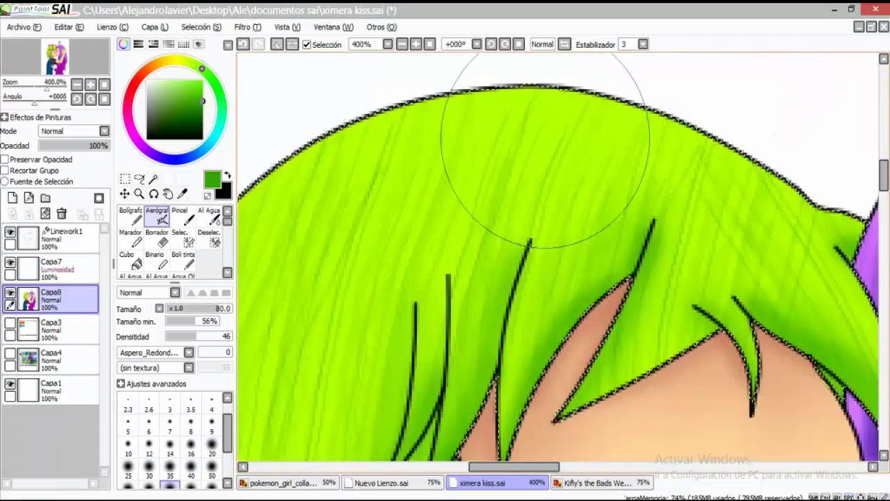
Airbrush light yellow-green highlights onto the boy's fringe strands on luminosity layer Capa7, using the simple circle shape at size 20
key(ctrl+plus)
key(ctrl+plus)
alt+click(536, 90)
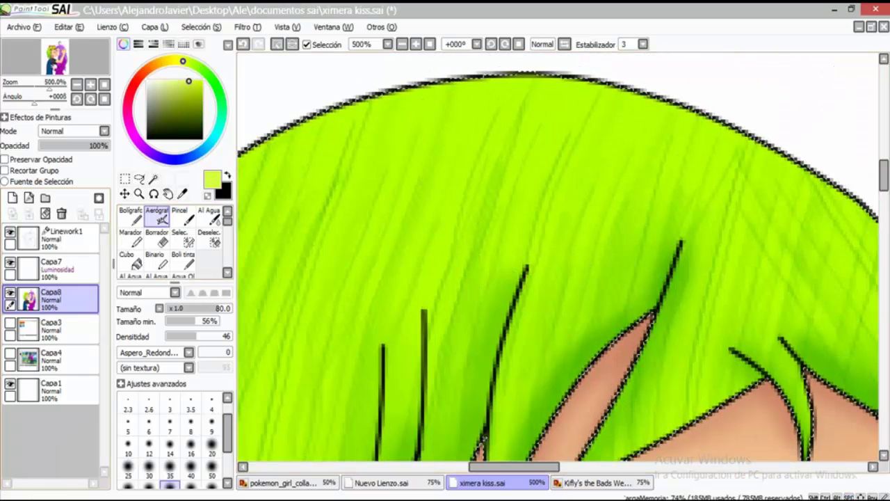
click(50, 268)
click(149, 352)
click(139, 367)
click(170, 464)
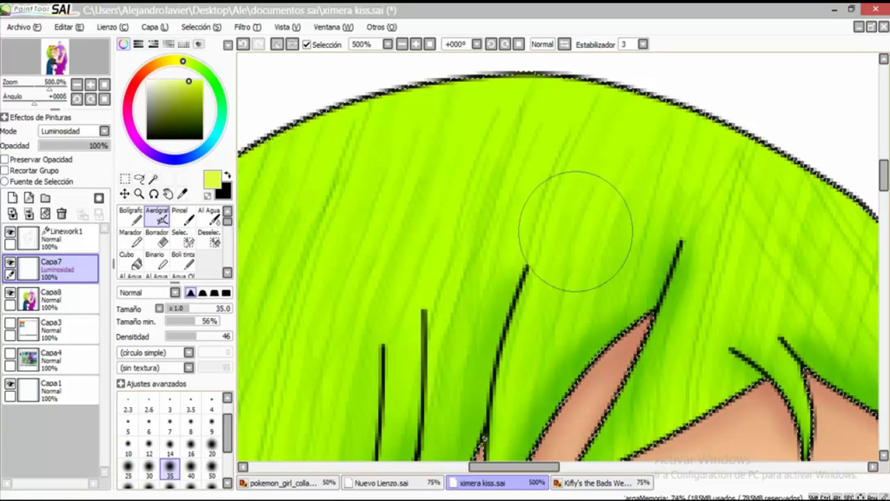
key(ctrl+minus)
key(ctrl+minus)
key(ctrl+minus)
key(ctrl+plus)
key(ctrl+plus)
key(ctrl+plus)
key(bracketleft)
key(bracketleft)
key(bracketleft)
drag(525, 143, 495, 319)
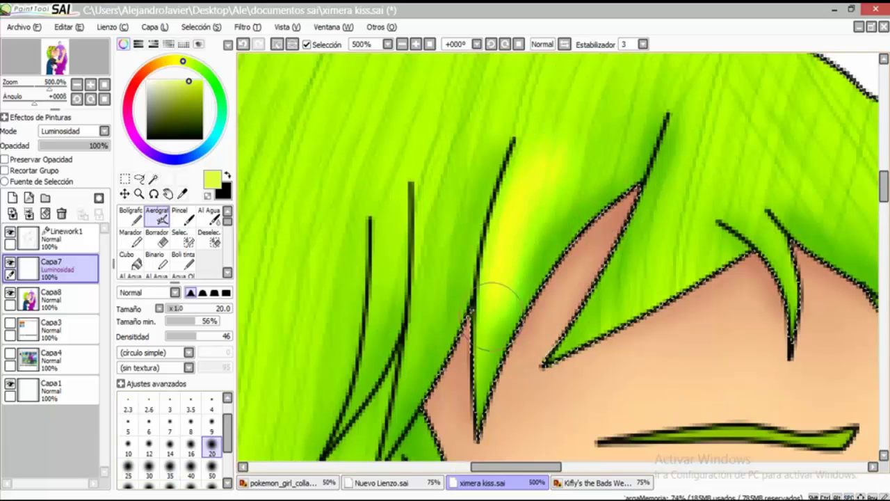
scroll(620, 294, right, 3)
scroll(620, 295, up, 5)
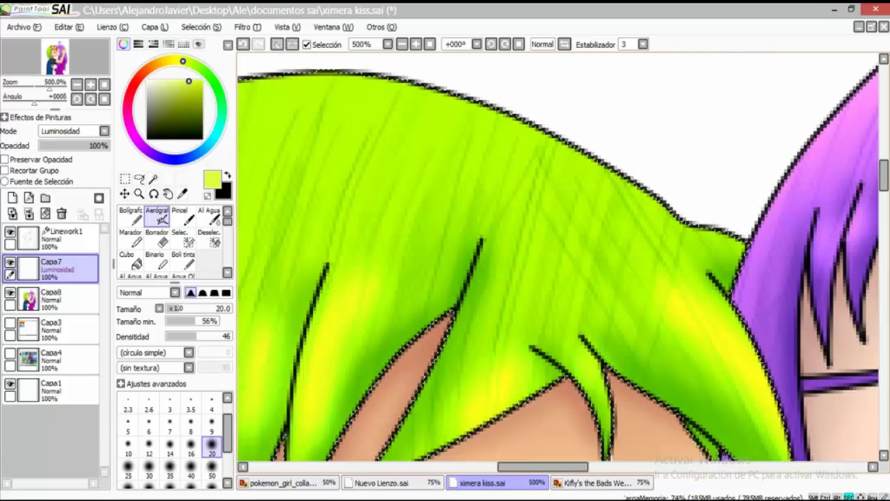
Add a broad yellow-green highlight along the outer edge of the boy's crown with the airbrush at size 80
click(169, 483)
key(ctrl+minus)
key(ctrl+minus)
key(ctrl+minus)
key(ctrl+minus)
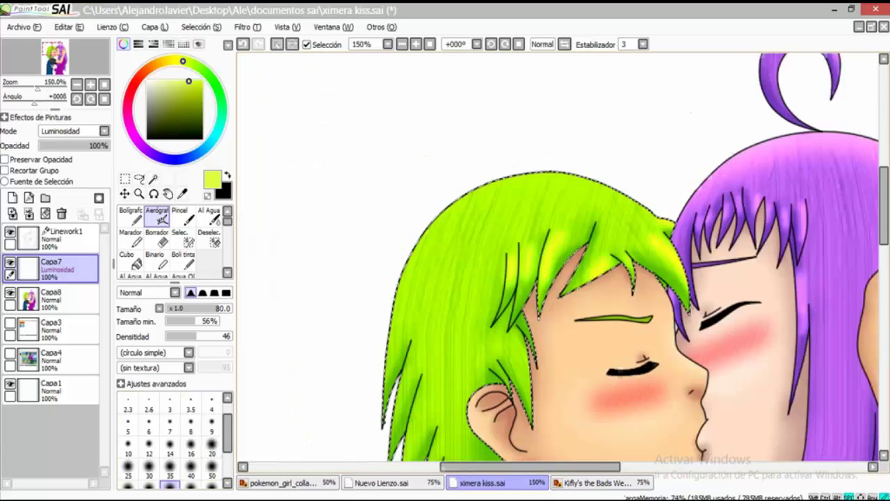
scroll(571, 140, down, 3)
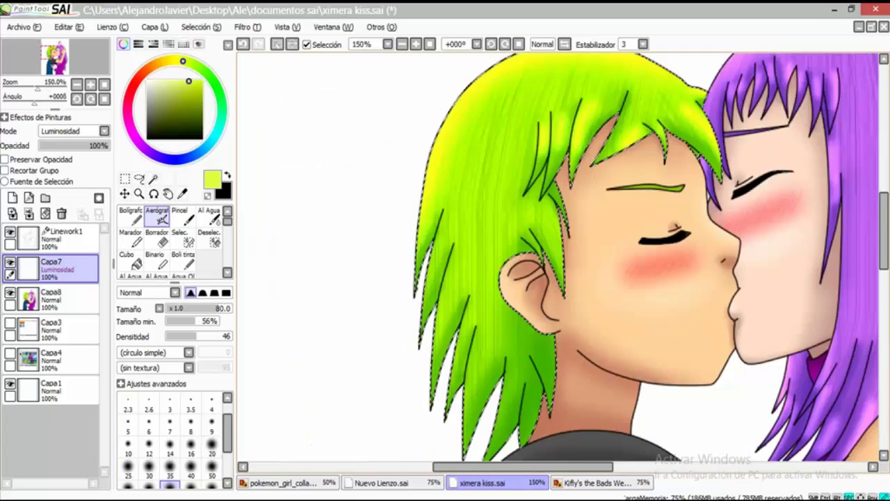
Highlight the boy's back locks at brush size 20, reducing the density to 25 near the nape, and clear the hair selection
click(212, 445)
key(ctrl+plus)
key(ctrl+plus)
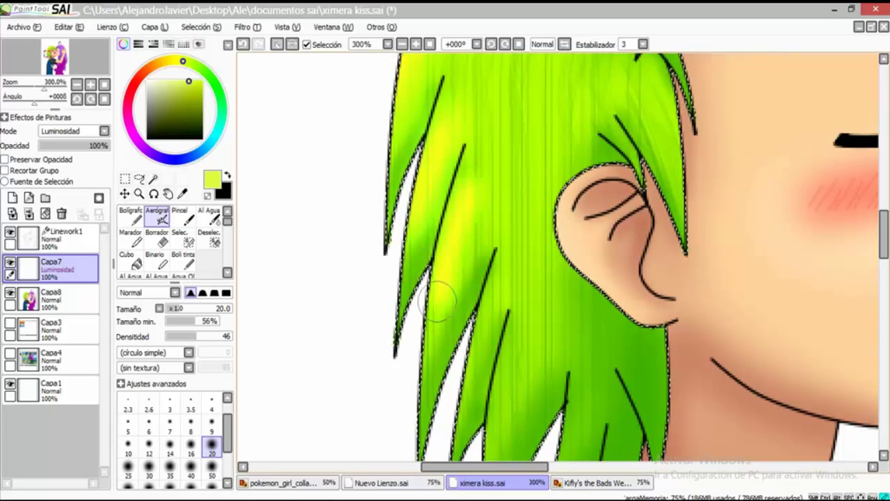
scroll(445, 299, down, 3)
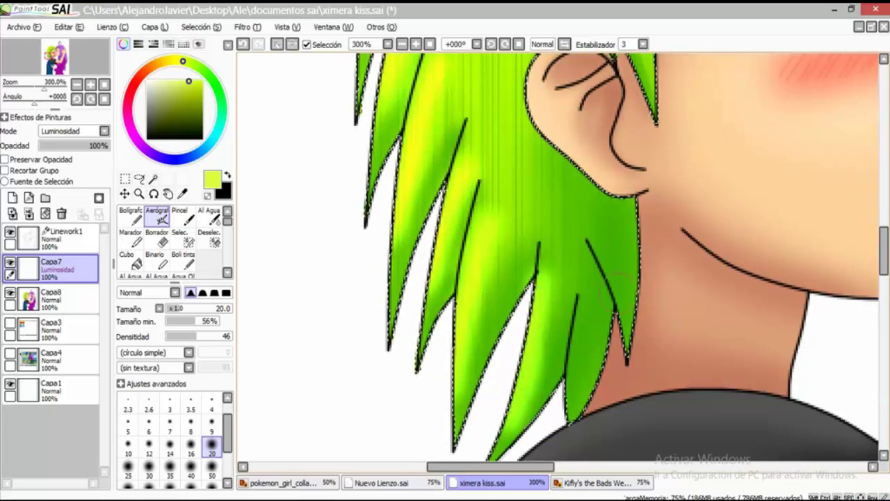
scroll(568, 172, down, 2)
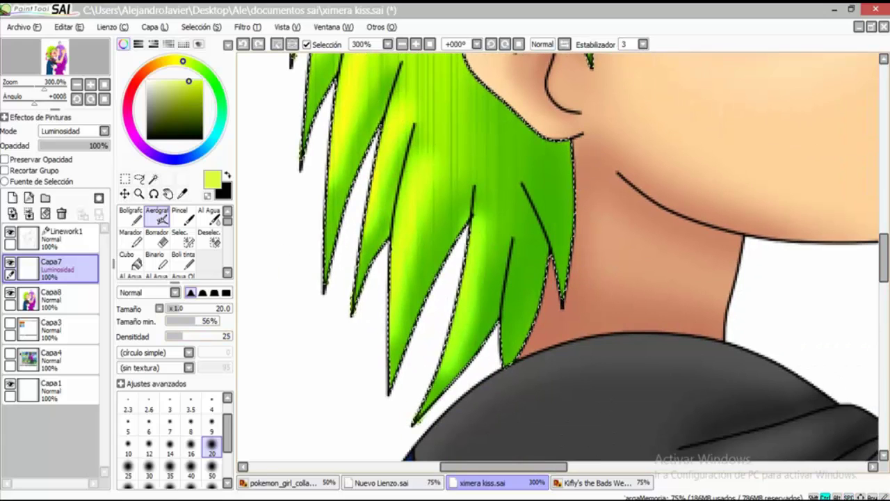
scroll(558, 160, up, 3)
key(ctrl+minus)
key(ctrl+minus)
key(ctrl+minus)
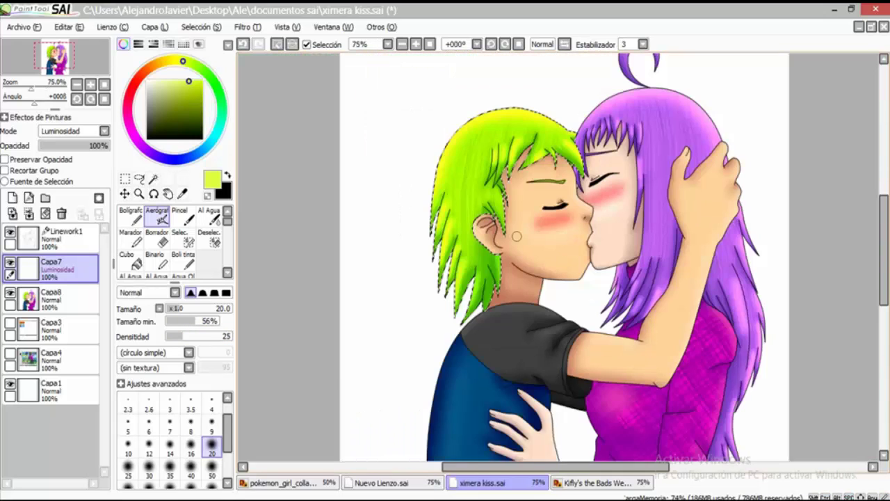
key(ctrl+minus)
key(ctrl+minus)
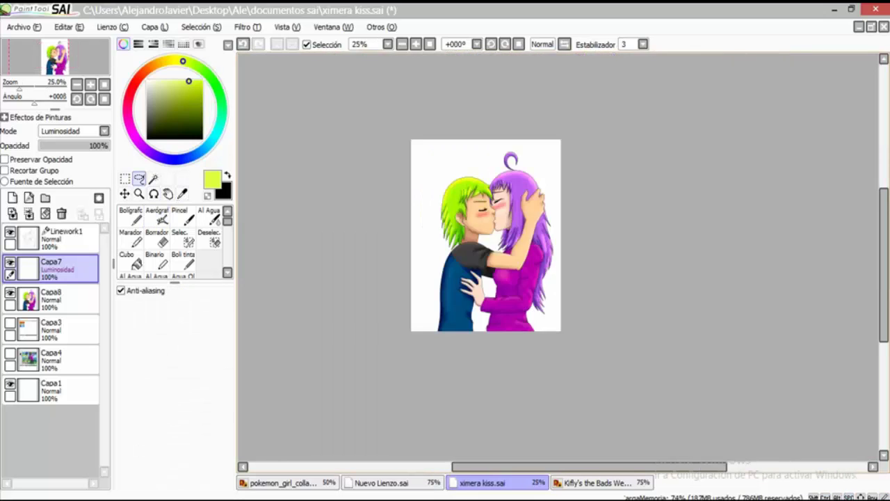